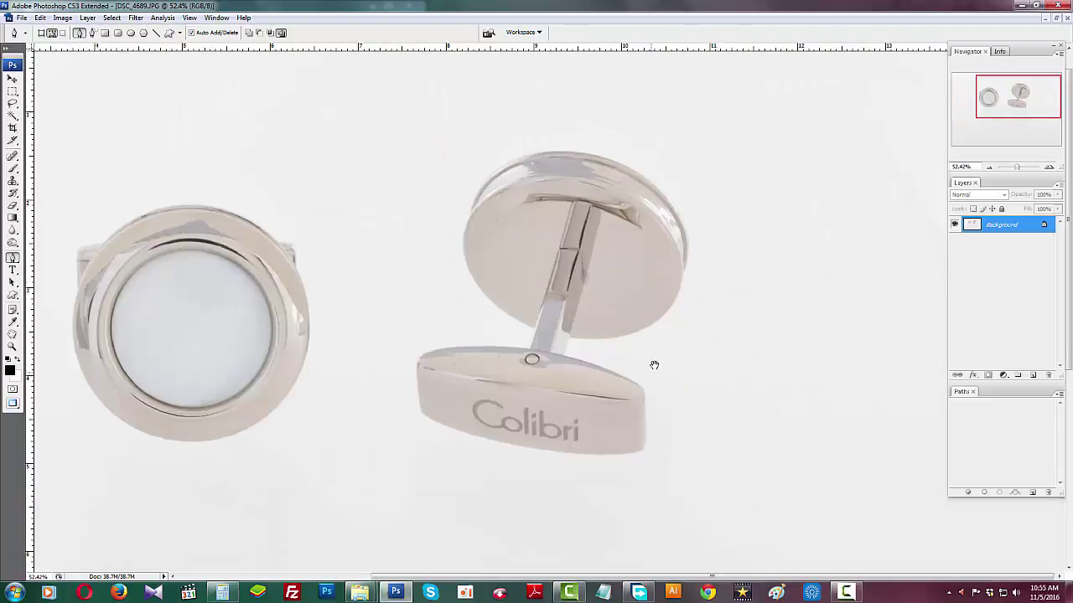
Switch to full-screen mode, create a new path and start a Pen outline at the top rim of the right cufflink's disc.
key("f")
left_click_drag(450, 279, 511, 307)
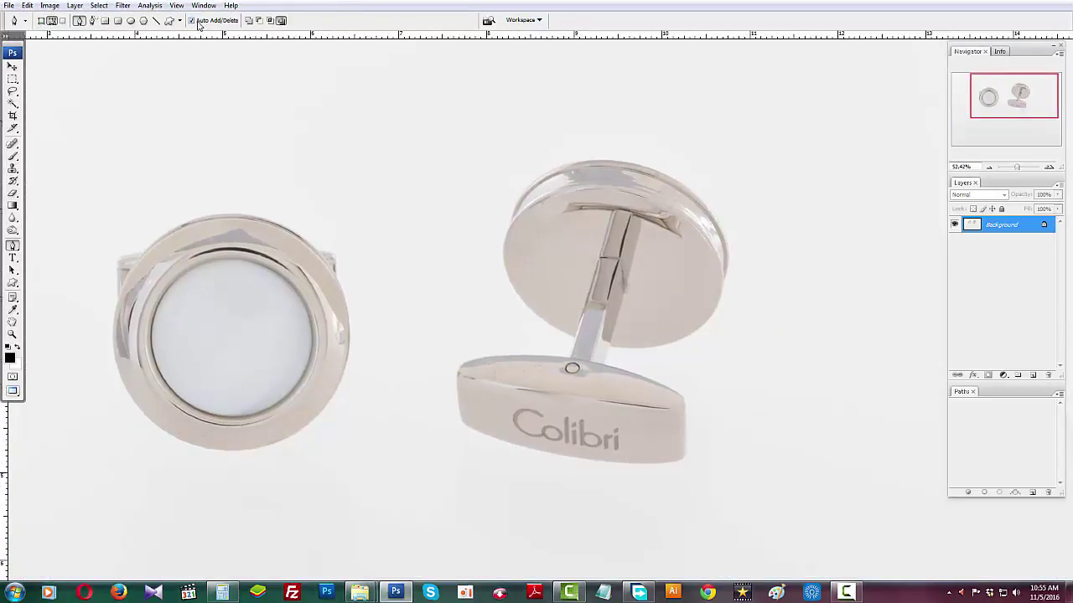
left_click(1031, 494)
scroll(598, 220, "up", 2)
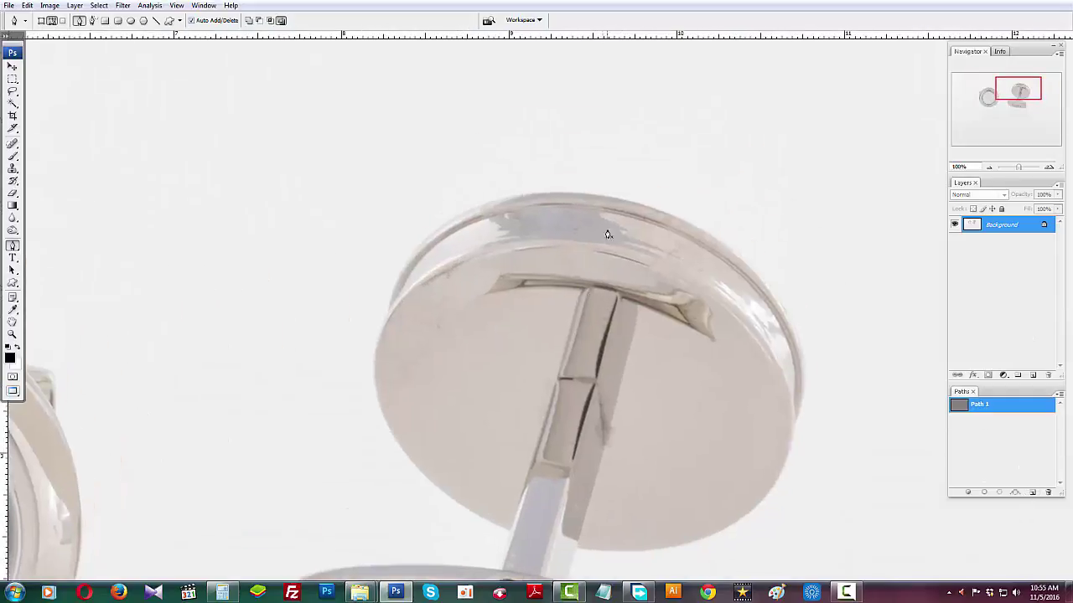
left_click_drag(697, 212, 729, 226)
Trace the outer rim down the right side of the right cufflink's disc to where it meets the back plate.
key("ctrl+plus")
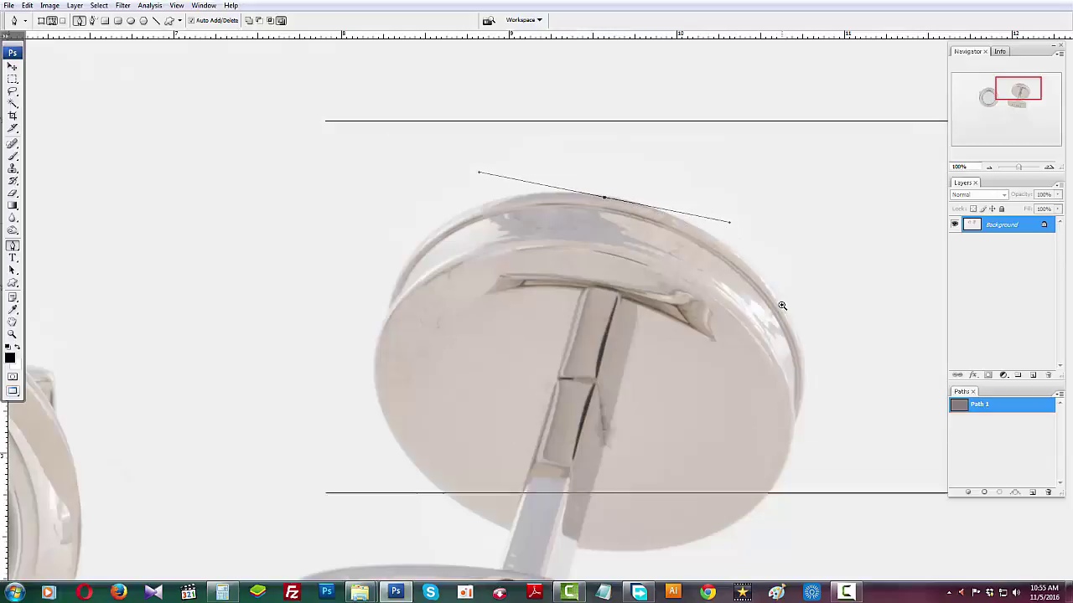
left_click_drag(761, 311, 802, 382)
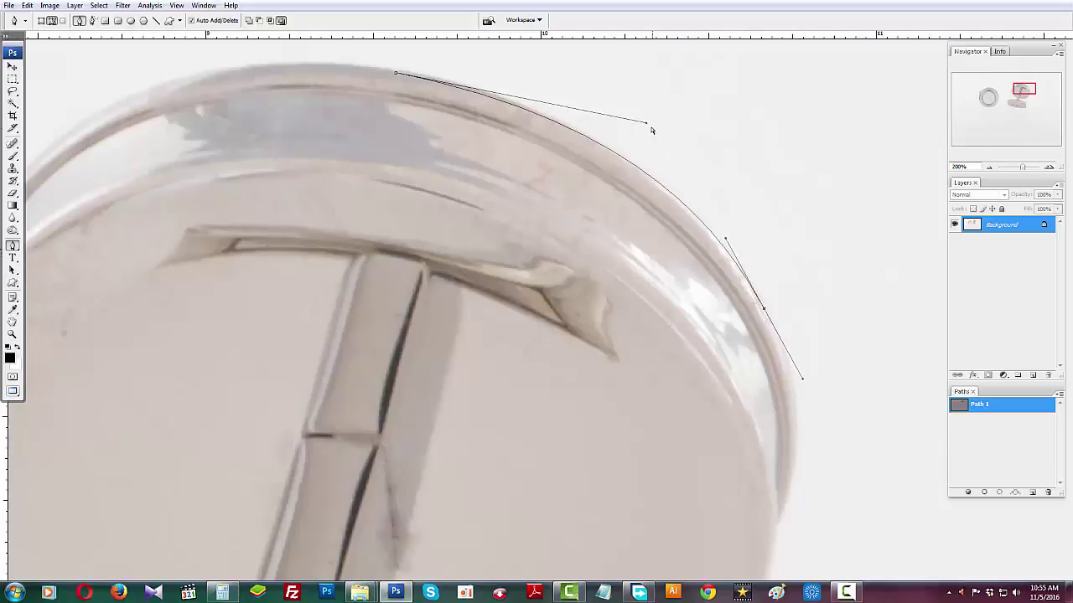
left_click_drag(648, 127, 620, 110)
left_click_drag(799, 418, 771, 239)
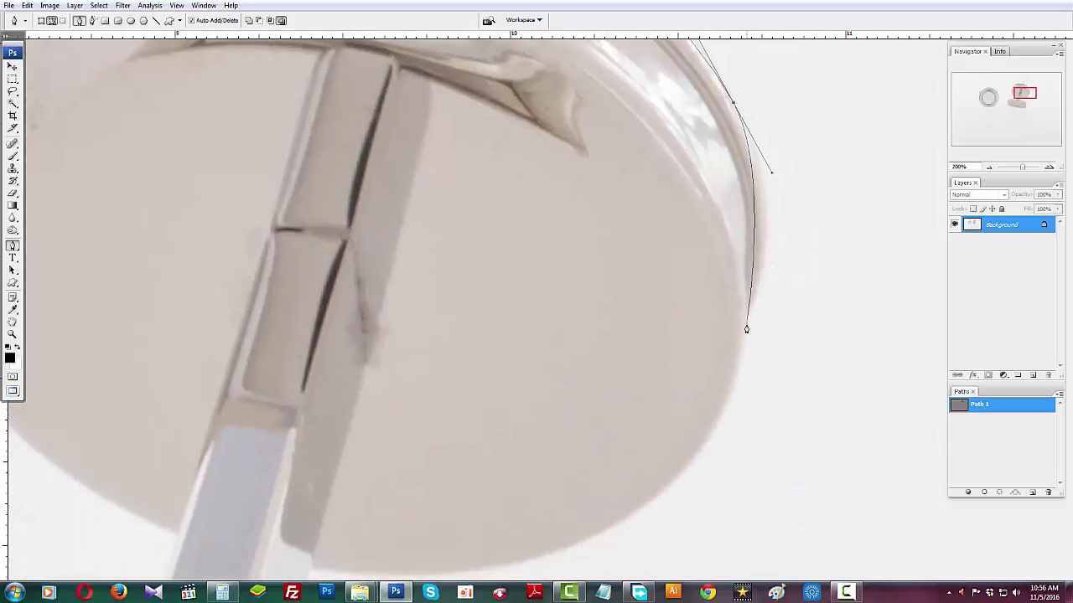
left_click_drag(744, 327, 717, 405)
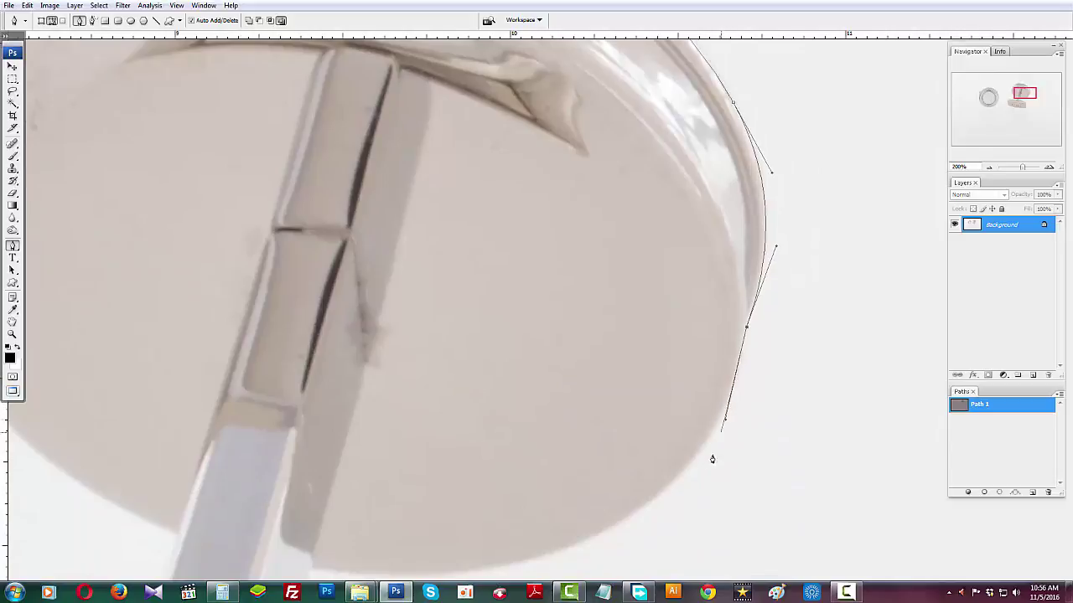
Continue the path along the disc's lower right edge to the post, then down the post to the Colibri bar.
left_click_drag(712, 459, 758, 296)
left_click_drag(681, 348, 608, 401)
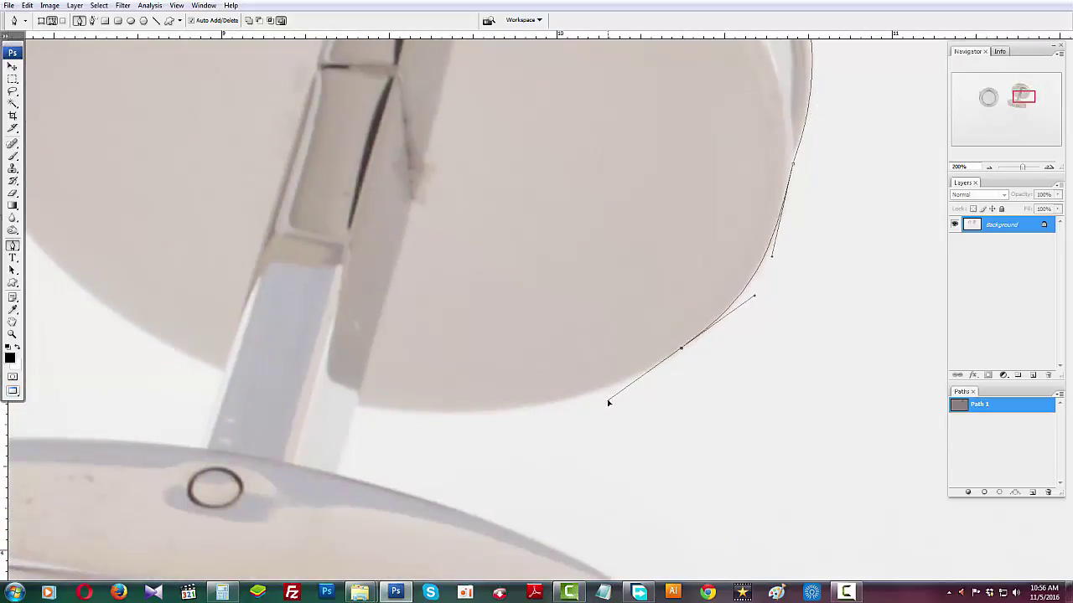
left_click_drag(480, 421, 577, 381)
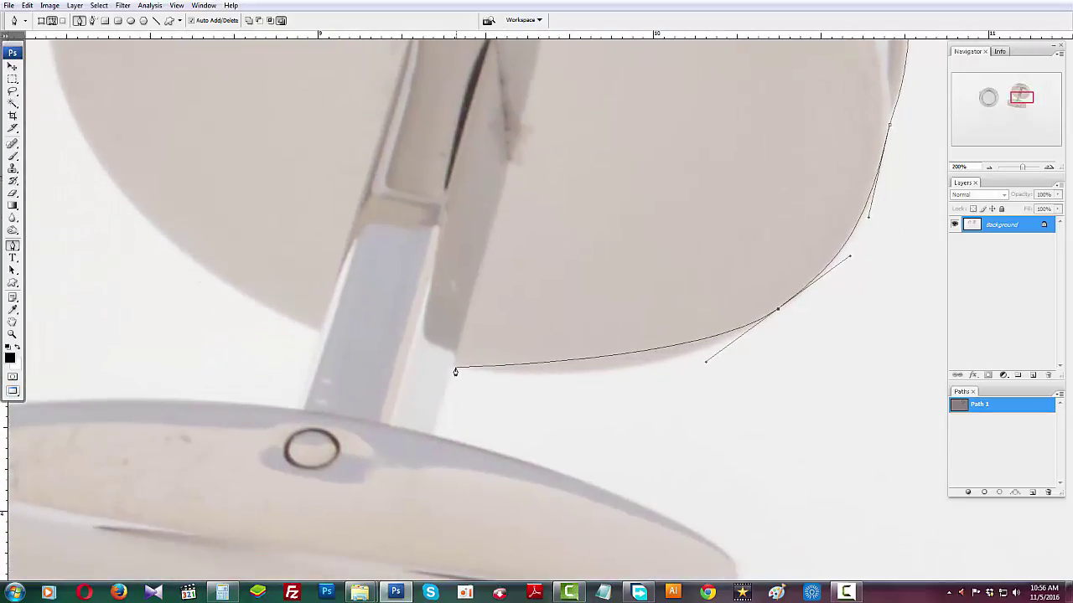
left_click_drag(453, 369, 278, 356)
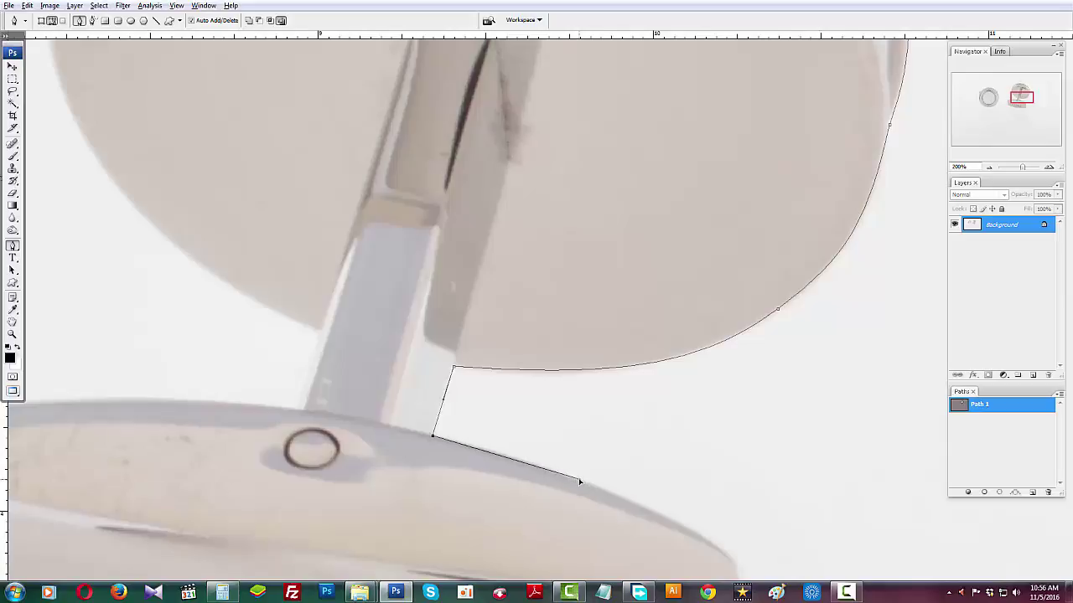
Trace the Colibri bar's upper right edge, right end and rounded lower right corner with curved anchors.
left_click_drag(555, 410, 374, 205)
left_click_drag(514, 329, 535, 250)
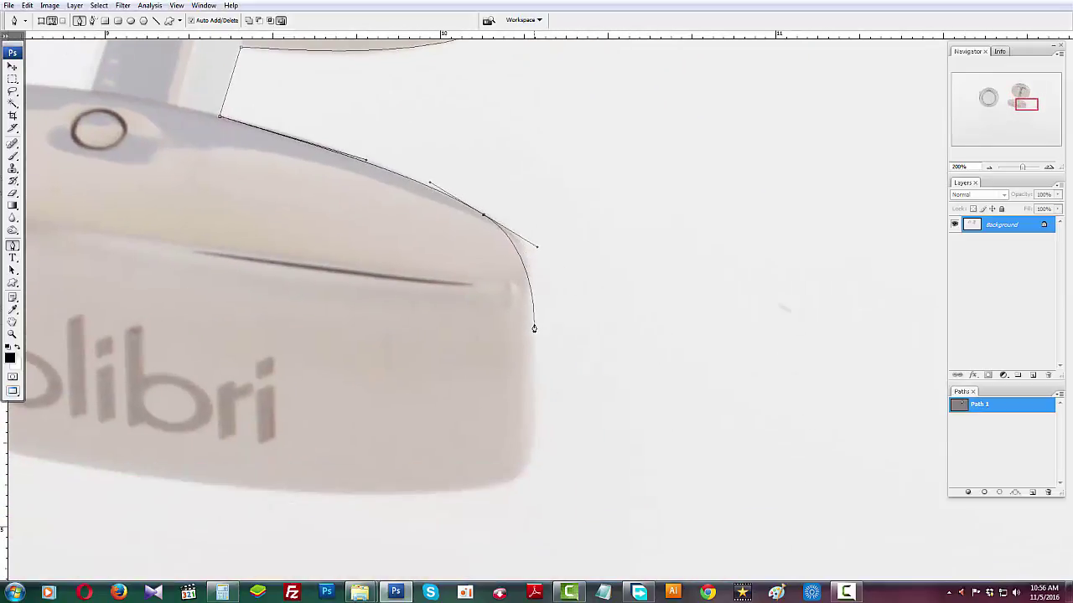
left_click_drag(534, 329, 539, 277)
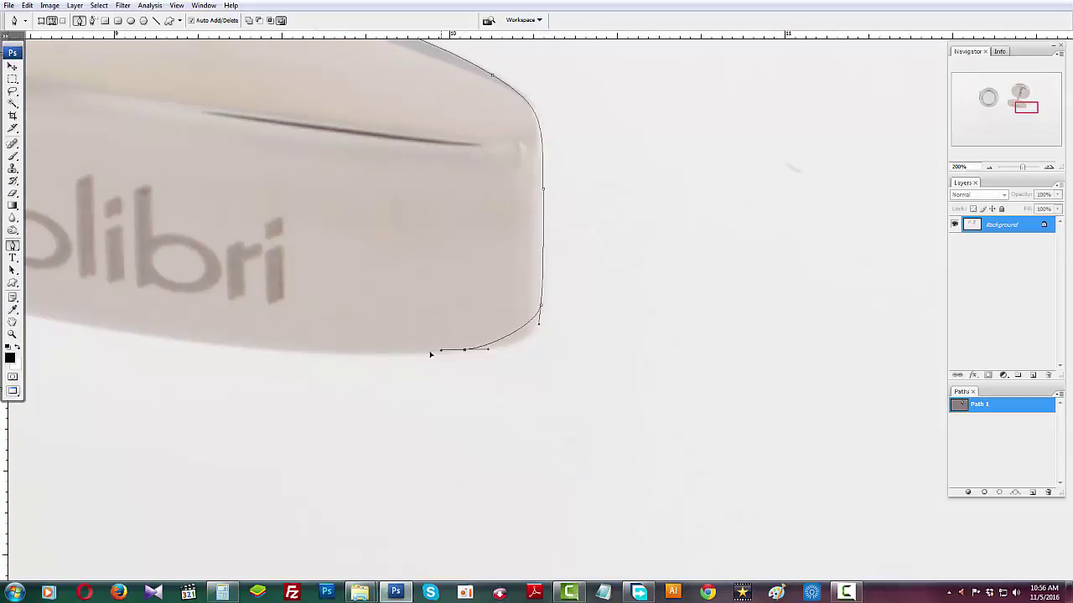
left_click_drag(430, 355, 391, 360)
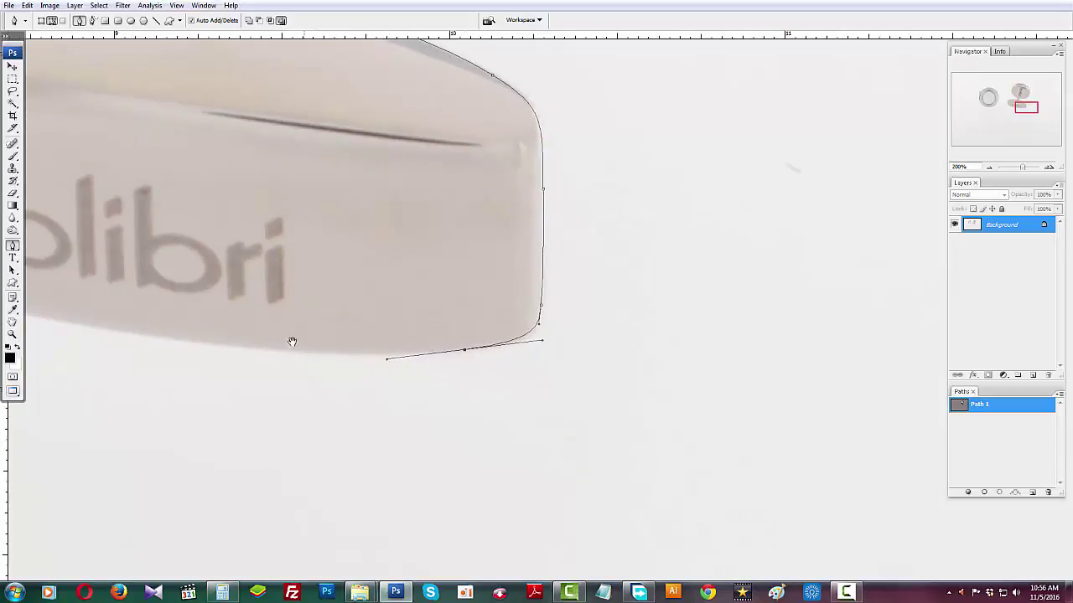
Continue the path along the Colibri bar's bottom edge to its lower left corner.
left_click_drag(291, 341, 409, 371)
left_click(249, 367)
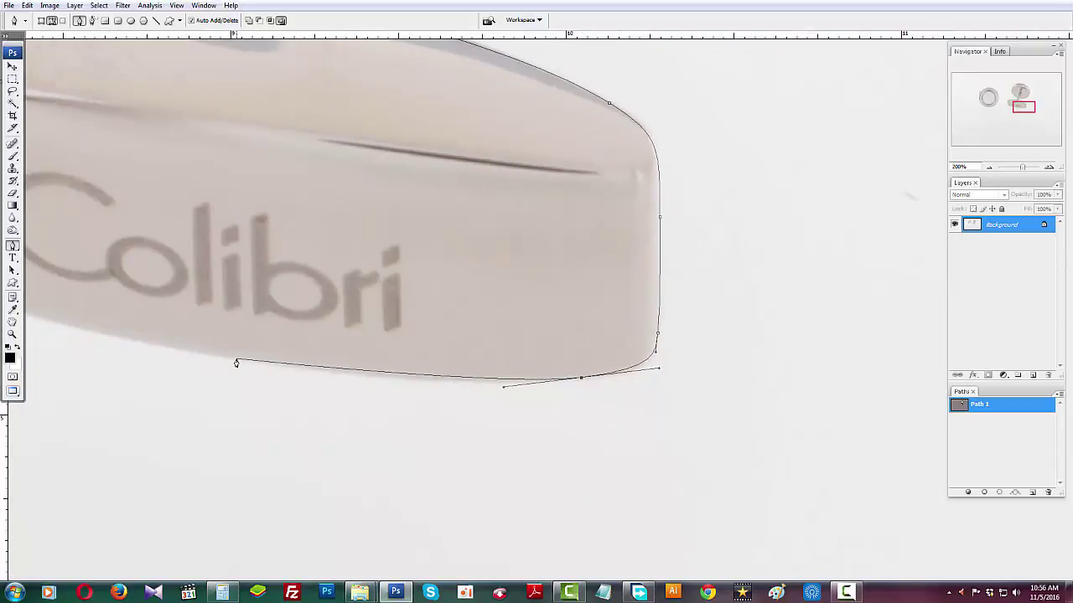
left_click_drag(236, 362, 519, 437)
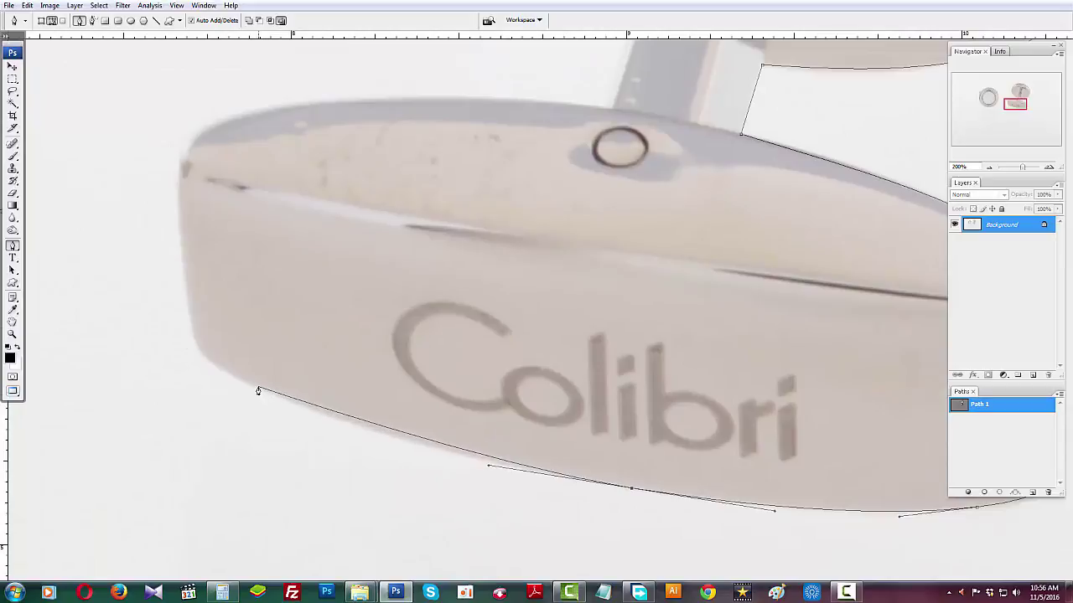
left_click_drag(253, 389, 200, 361)
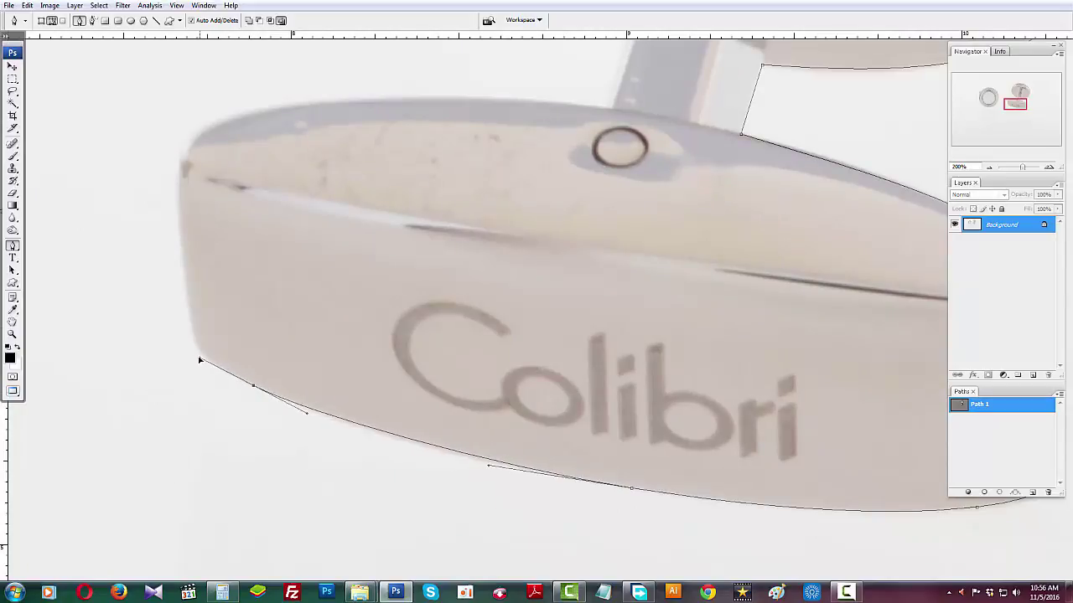
Trace the Colibri bar's left end and upper left edge up to the base of the post.
left_click(190, 302)
left_click_drag(183, 211, 203, 300)
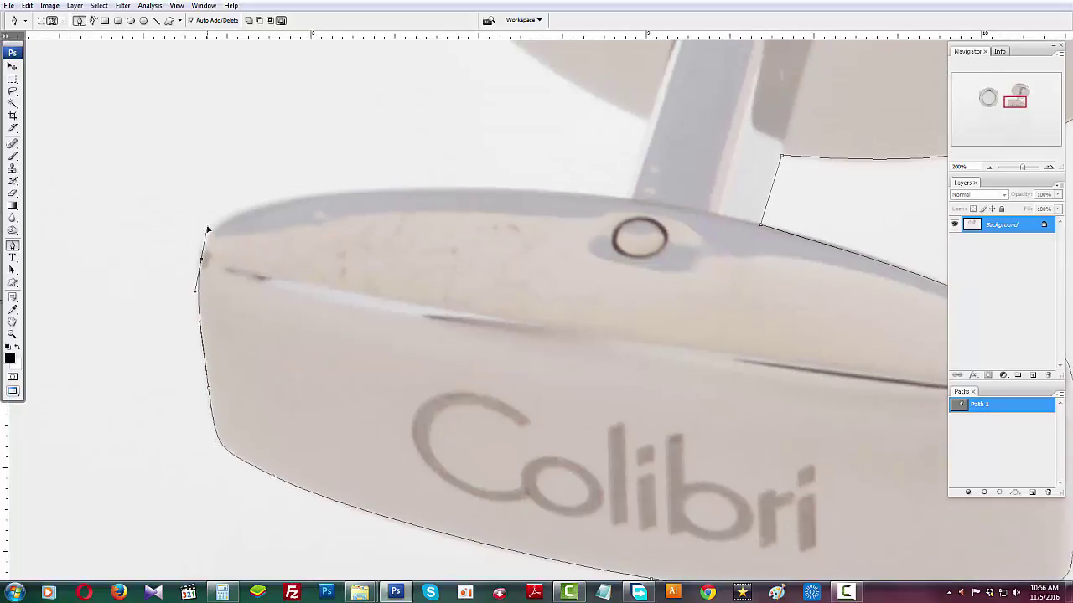
left_click_drag(302, 200, 397, 187)
left_click_drag(472, 197, 295, 214)
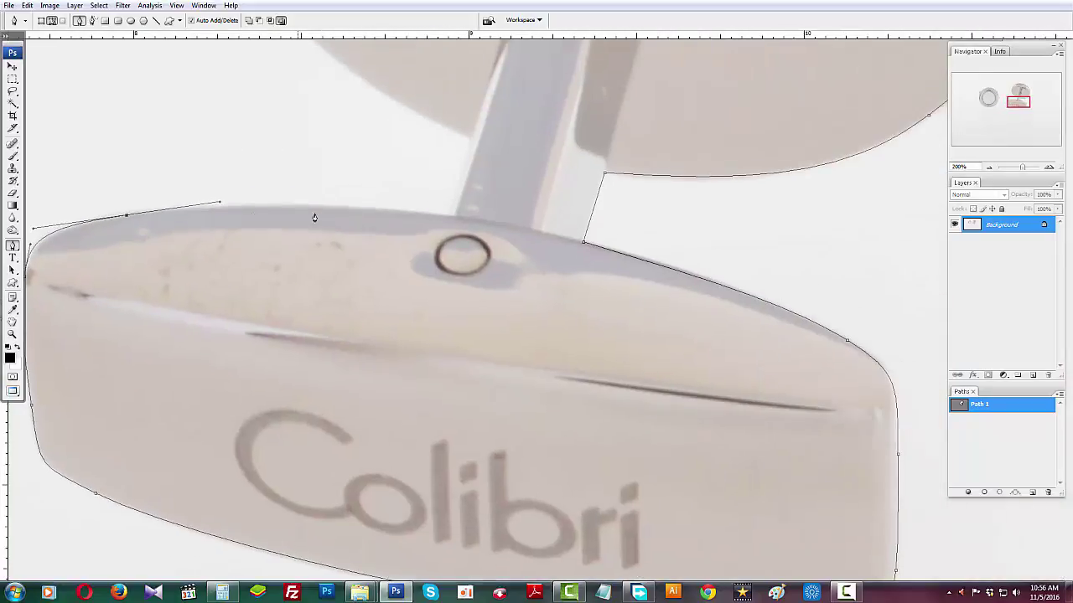
left_click(450, 217)
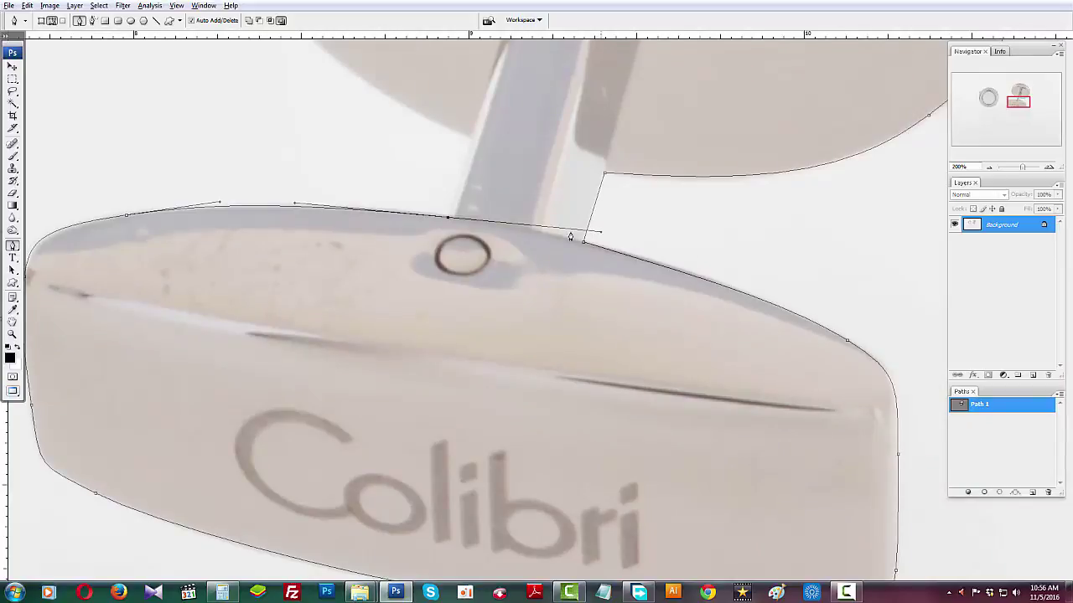
Turn the path up the post's left side and trace the disc's left edge up to its outer rim.
left_click(449, 219, "alt")
left_click_drag(457, 209, 430, 300)
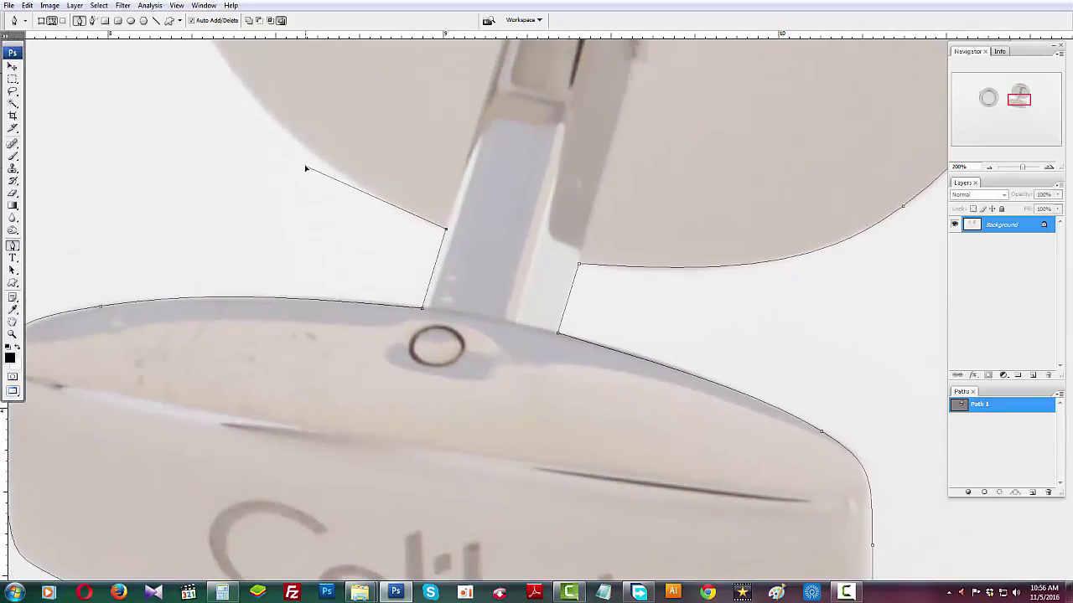
scroll(299, 177, "up", 5)
left_click_drag(285, 215, 253, 125)
scroll(301, 280, "up", 5)
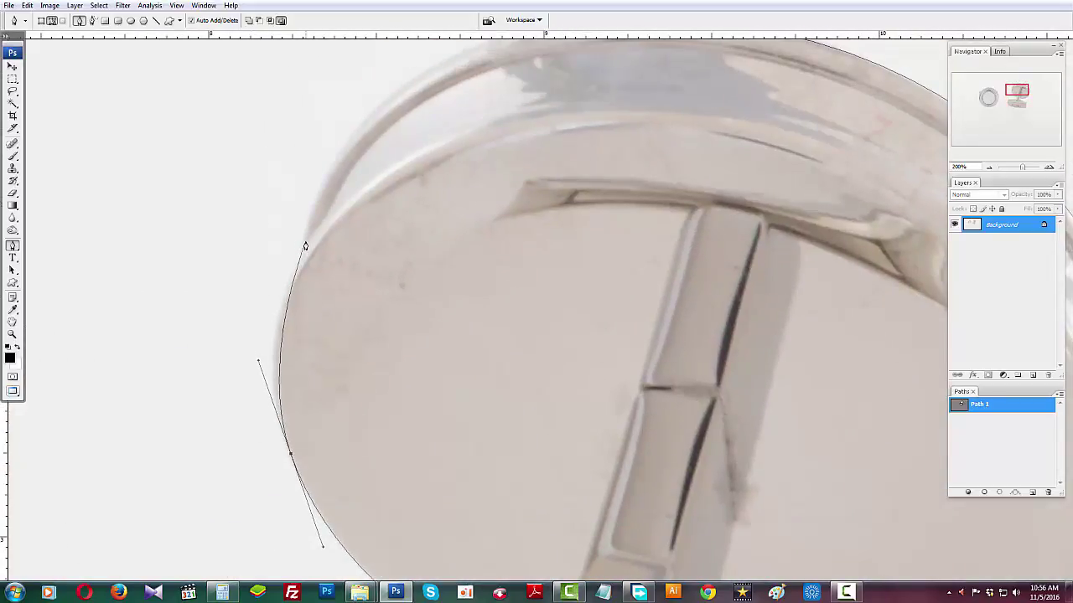
left_click_drag(305, 243, 453, 149)
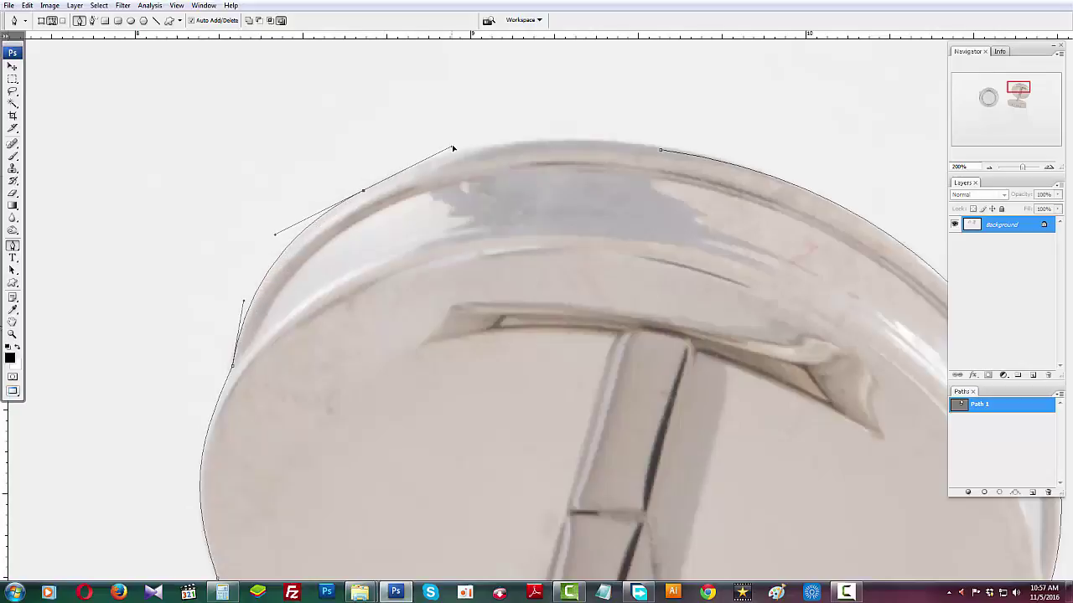
Close the right cufflink's outline along the disc's top rim at the starting anchor.
scroll(454, 143, "right", 5)
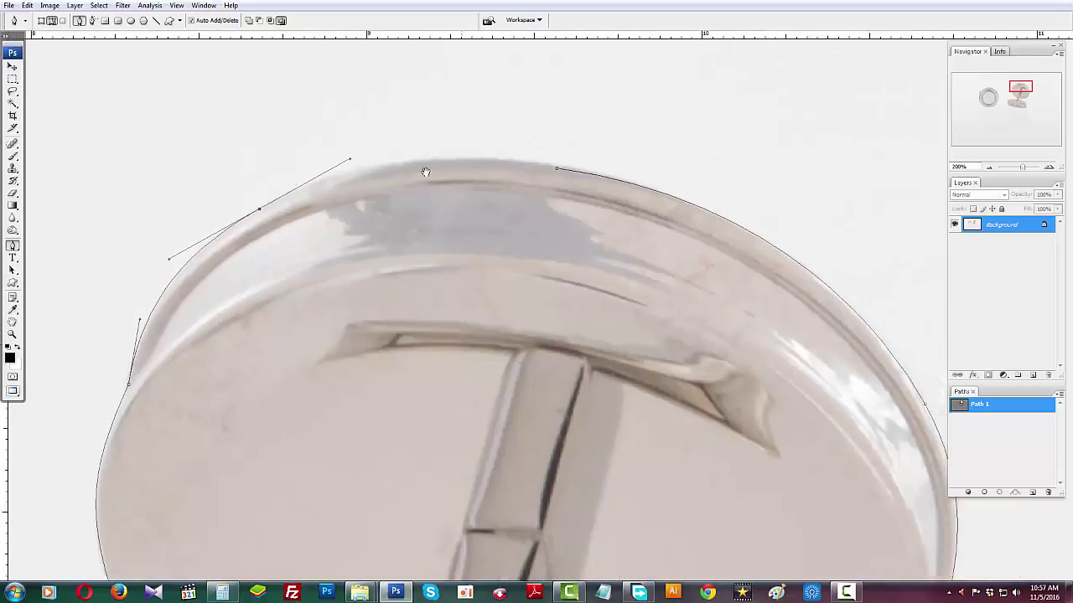
scroll(424, 172, "up", 1)
left_click_drag(460, 183, 550, 204)
left_click_drag(461, 207, 504, 78)
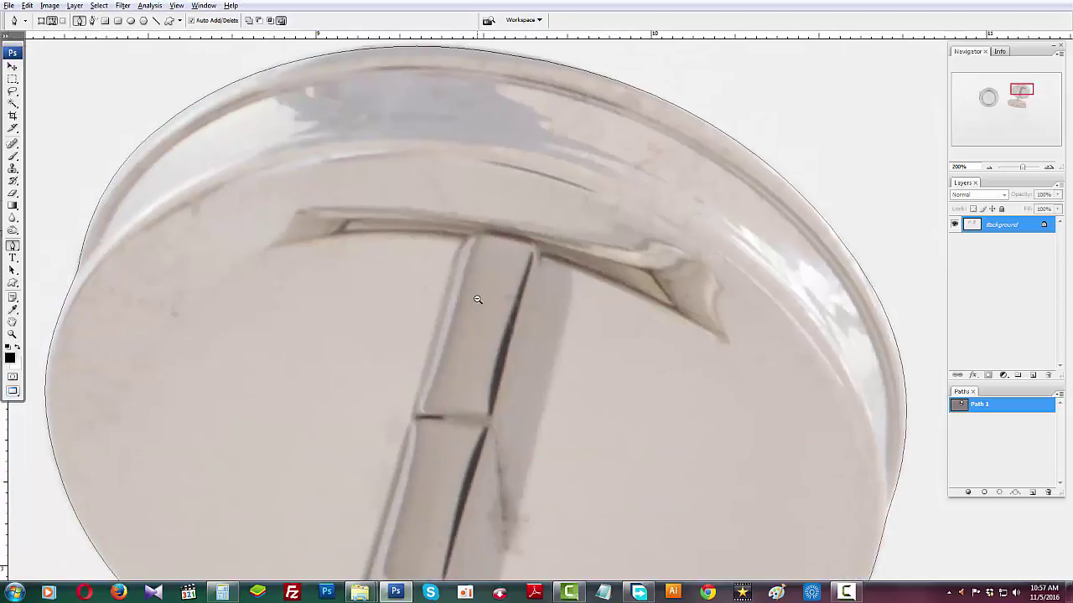
Start outlining the left cufflink with the Pen tool by tracing the small tab protruding at its upper right.
left_click(474, 299, "alt")
scroll(436, 375, "down", 8)
scroll(349, 306, "left", 6)
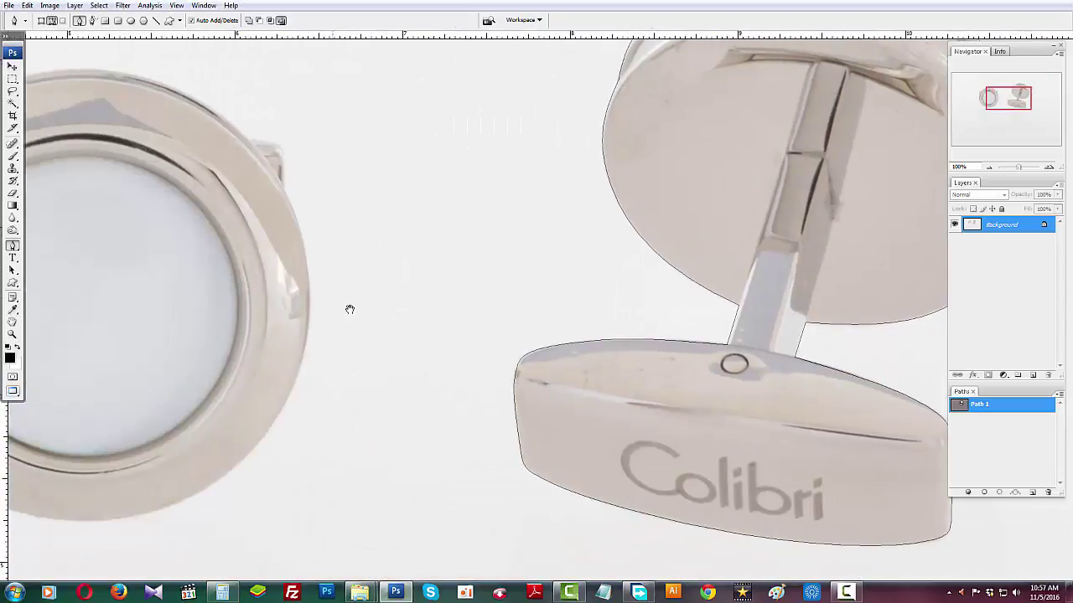
scroll(349, 307, "up", 3)
scroll(344, 289, "left", 3)
left_click(345, 280)
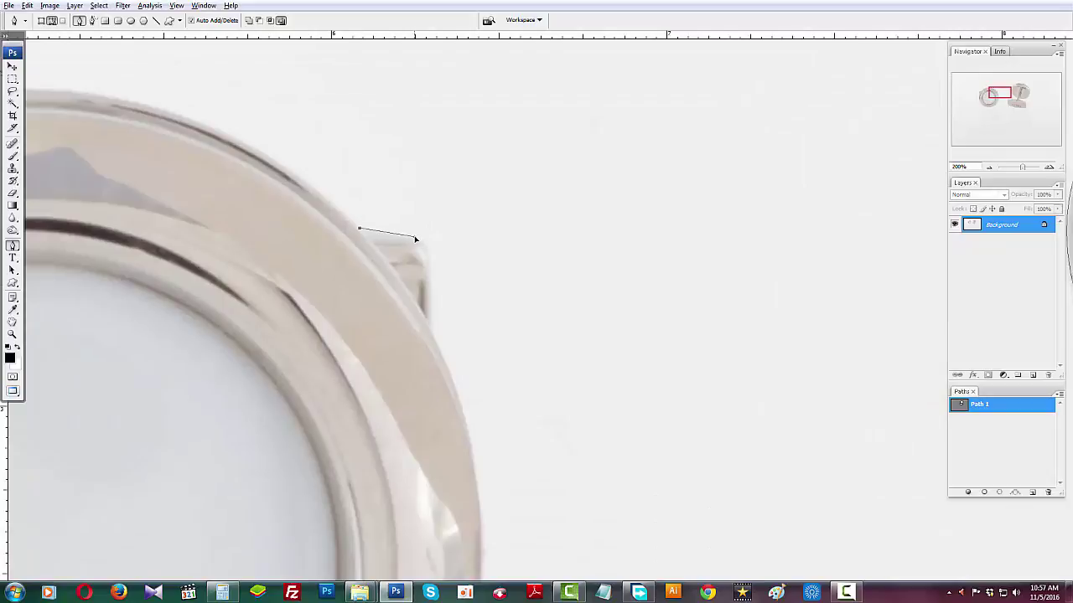
left_click_drag(433, 267, 423, 200)
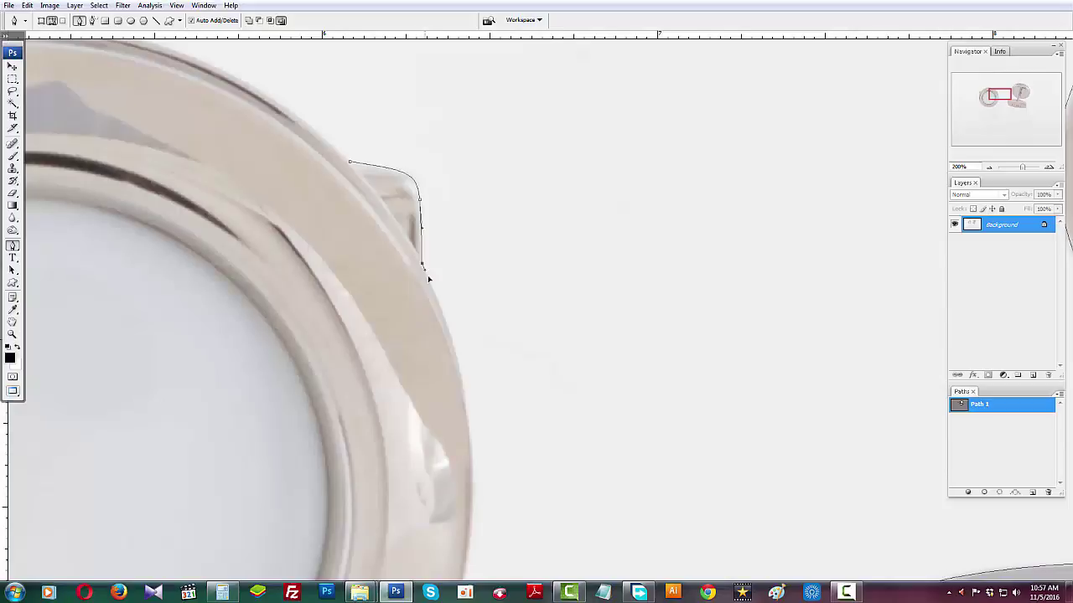
Trace the left cufflink's outer edge from the right tab down to its lower right curve.
scroll(450, 329, "down", 10)
scroll(450, 329, "right", 2)
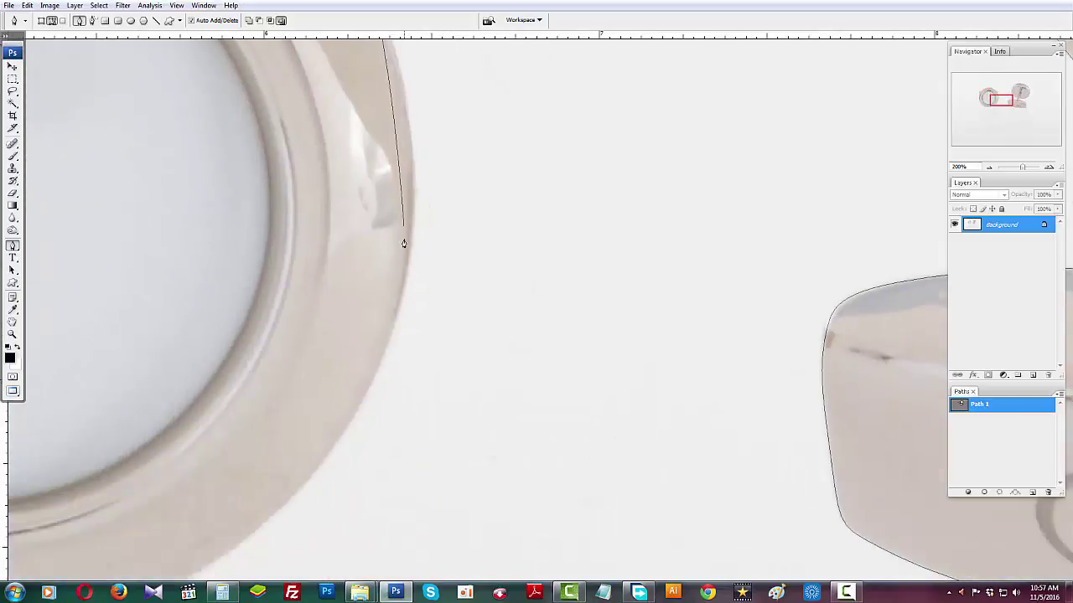
left_click_drag(407, 259, 512, 185)
key("space")
left_click_drag(413, 323, 663, 403)
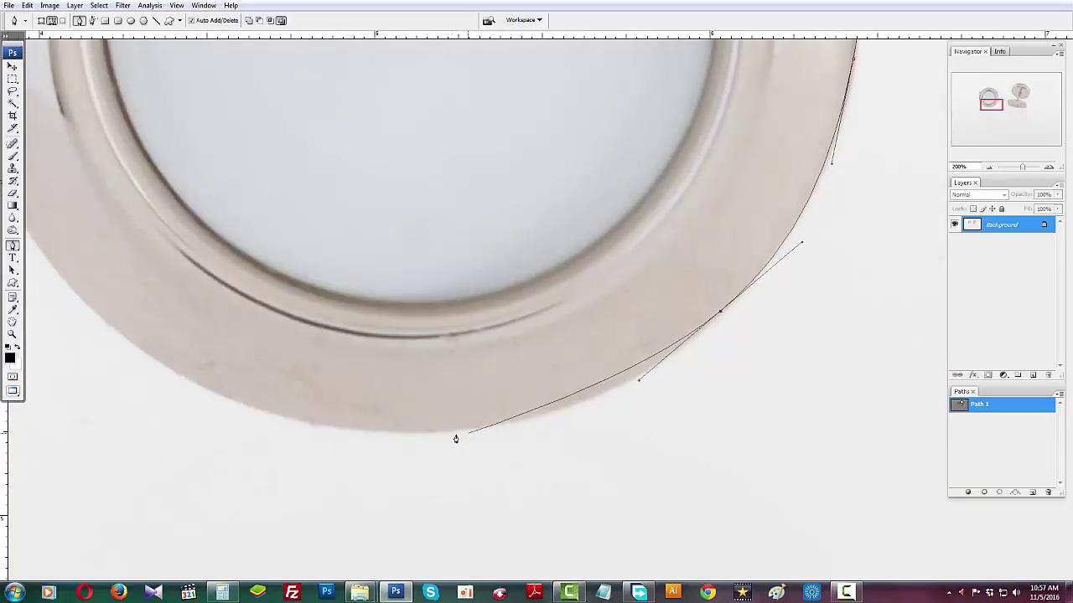
Continue the path around the left cufflink's bottom and lower left curve to its left edge.
left_click_drag(418, 430, 356, 557)
left_click_drag(188, 412, 123, 334)
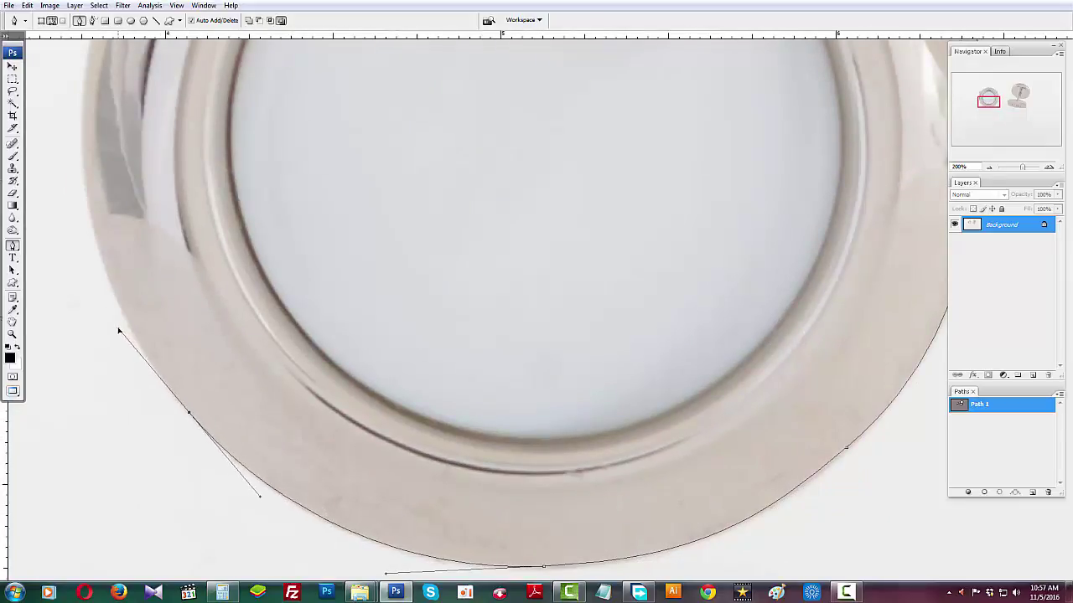
left_click_drag(112, 276, 194, 443)
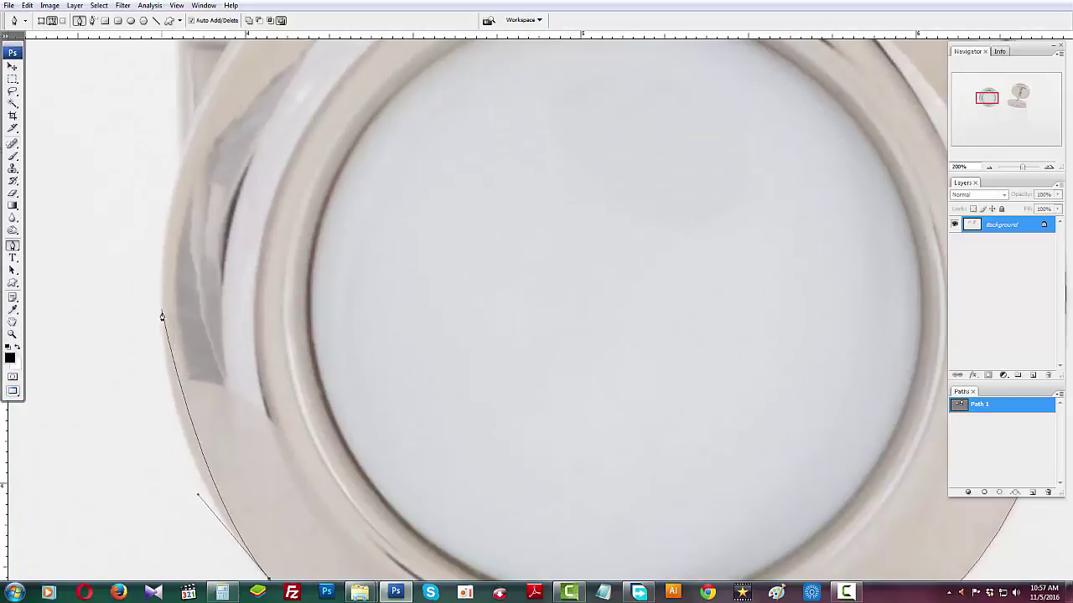
left_click_drag(164, 326, 157, 235)
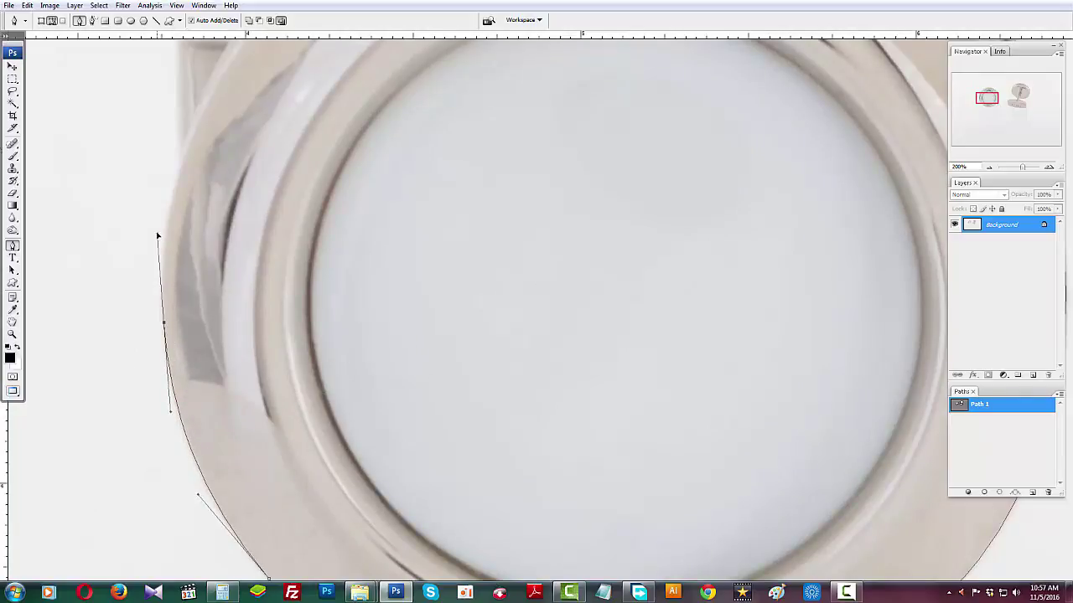
Trace the small tab protruding at the left cufflink's upper left, ending where it meets the rim.
left_click_drag(178, 195, 199, 374)
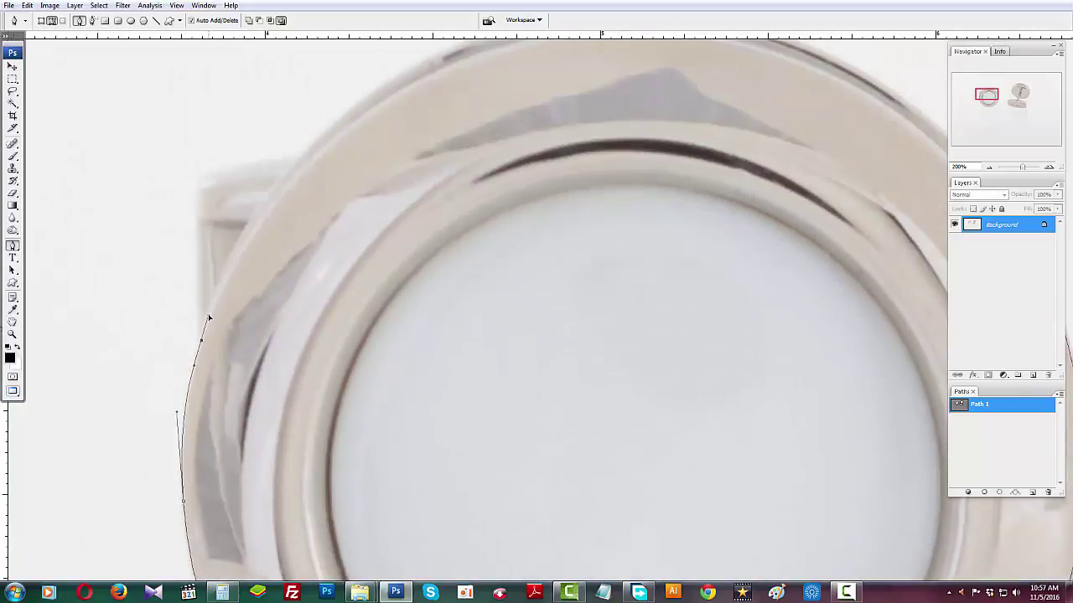
left_click_drag(196, 249, 213, 328)
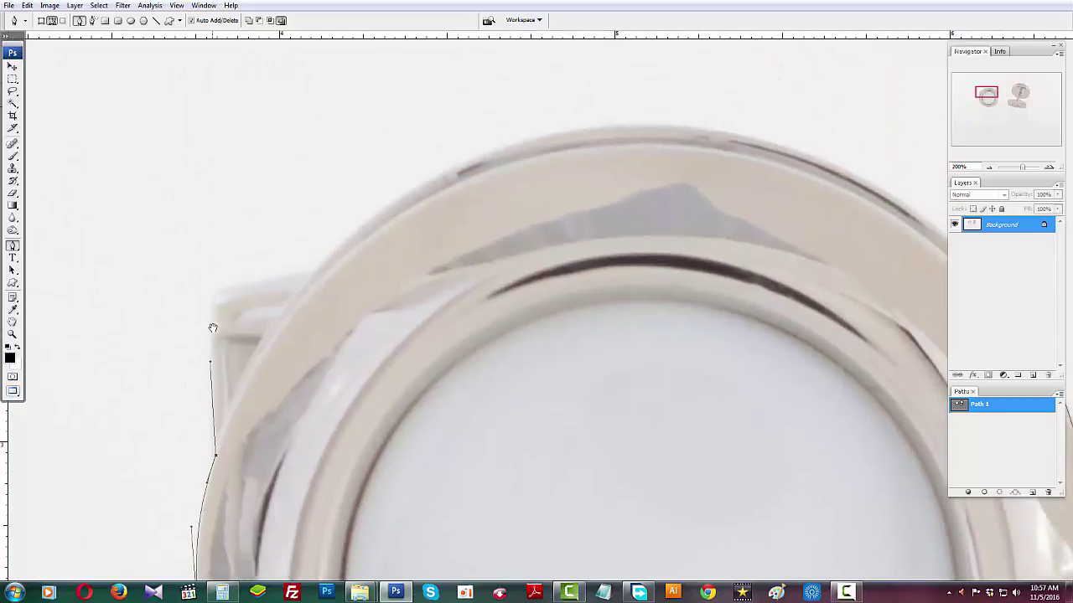
left_click_drag(231, 290, 248, 287)
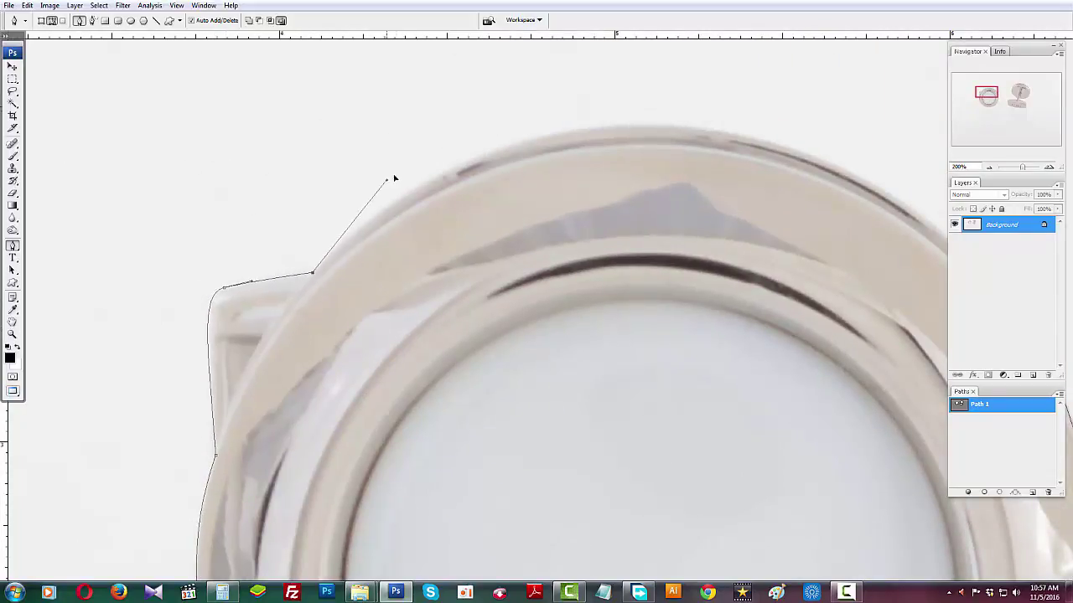
Trace the left cufflink's upper rim with curved Pen segments and close the path at the upper right tab.
left_click_drag(571, 162, 280, 198)
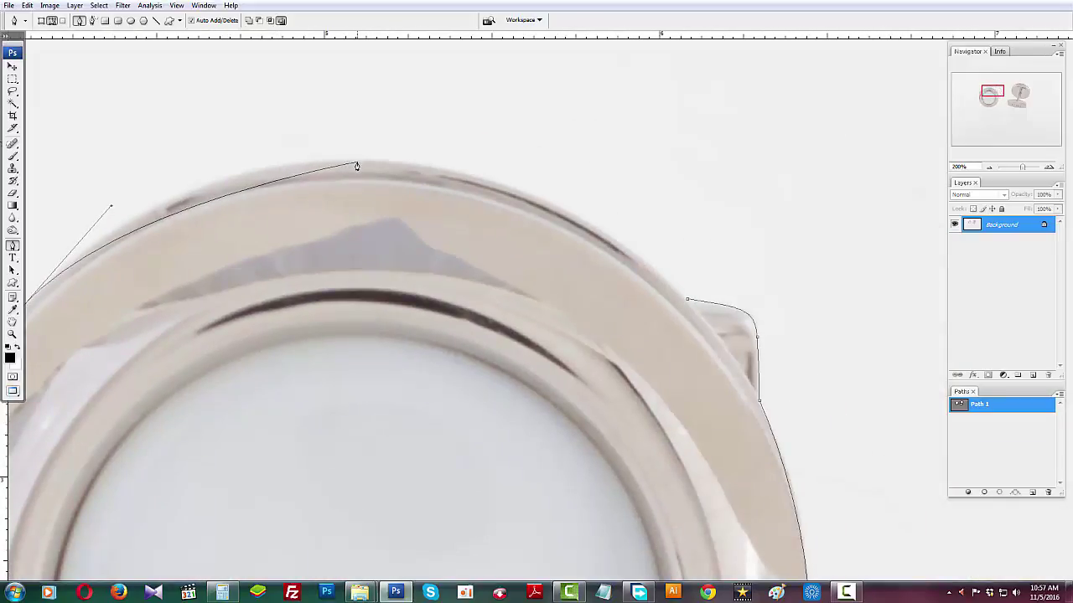
left_click_drag(360, 164, 498, 165)
left_click_drag(570, 196, 373, 160)
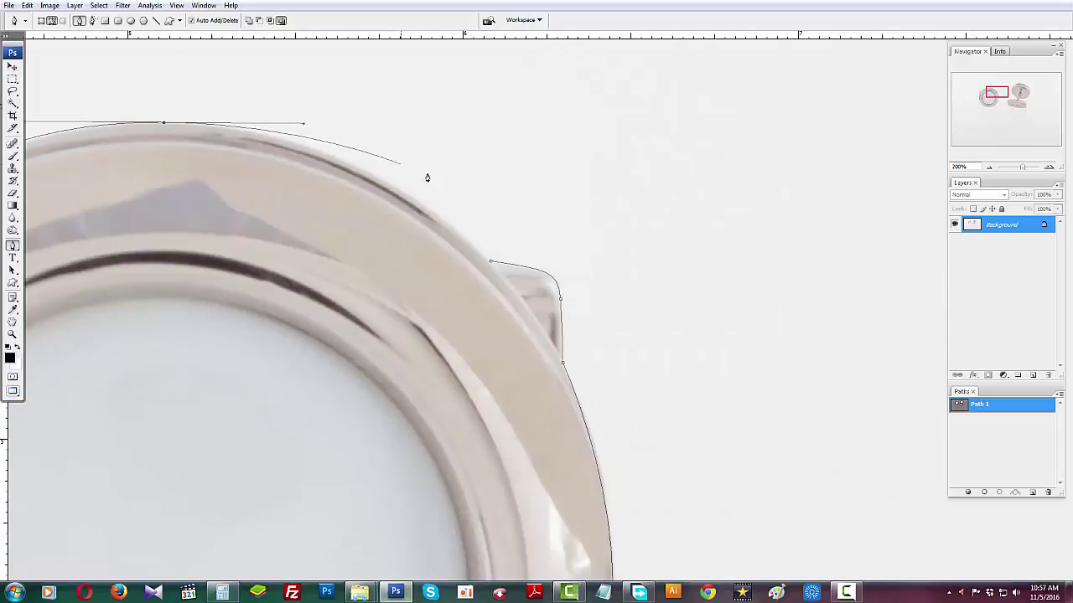
left_click(492, 264)
left_click_drag(494, 269, 551, 102)
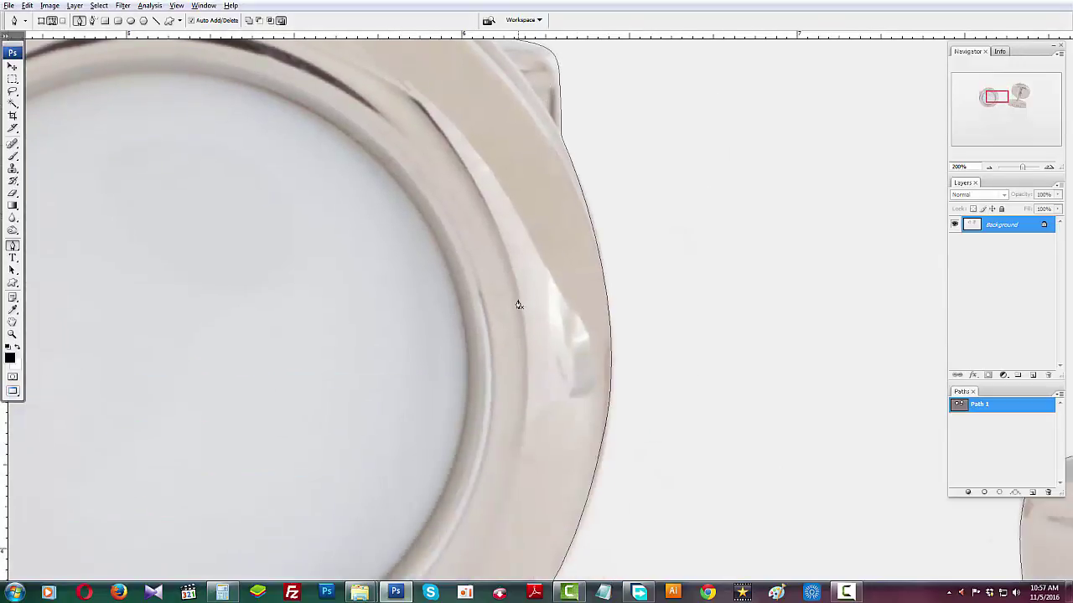
left_click(518, 304, "alt")
left_click(520, 302, "alt")
left_click_drag(499, 365, 359, 340)
scroll(489, 354, "down", 1)
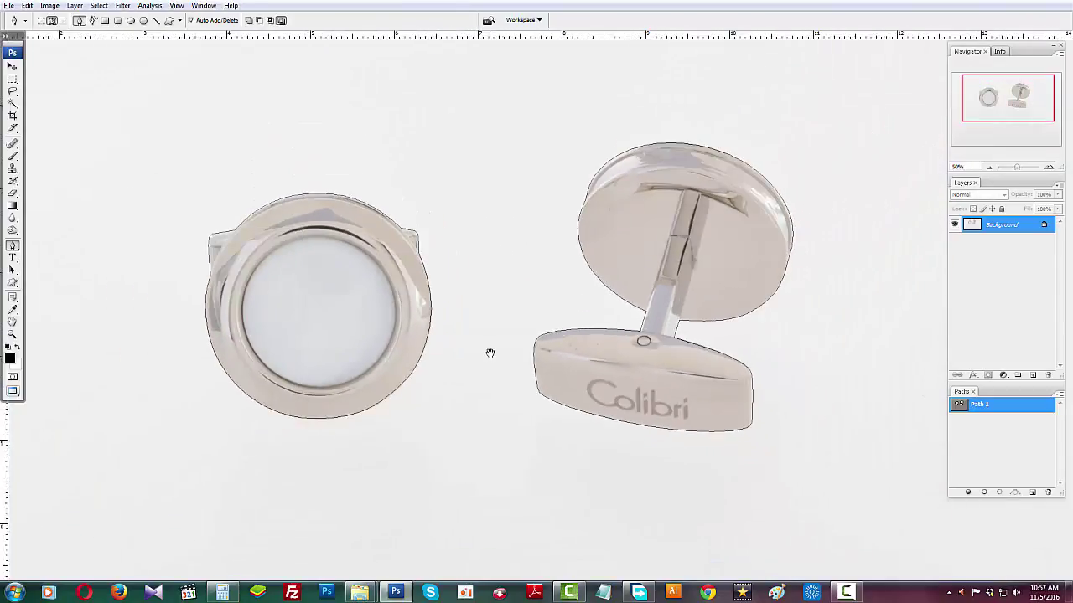
Load Path 1 as a feathered selection and copy the two cufflinks onto a new layer.
left_click(959, 407, "ctrl")
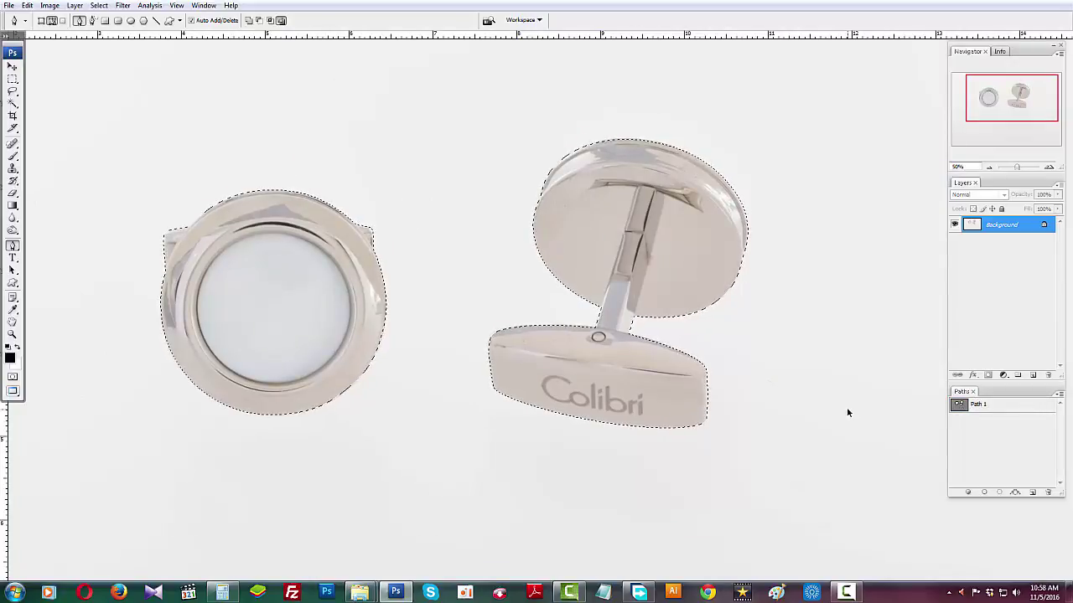
key("ctrl+alt+d")
key("Return")
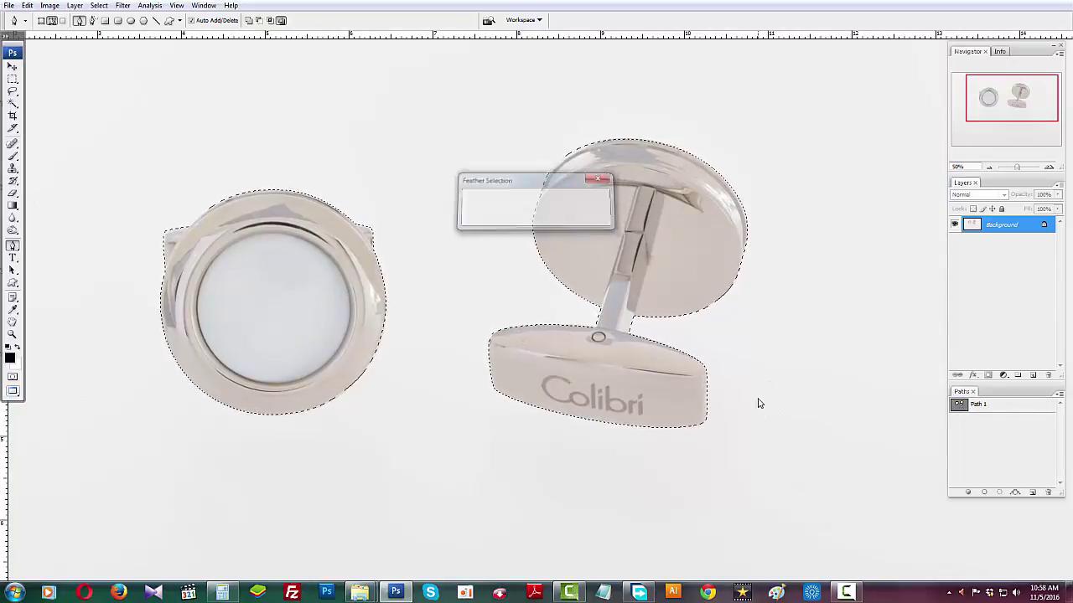
key("ctrl+j")
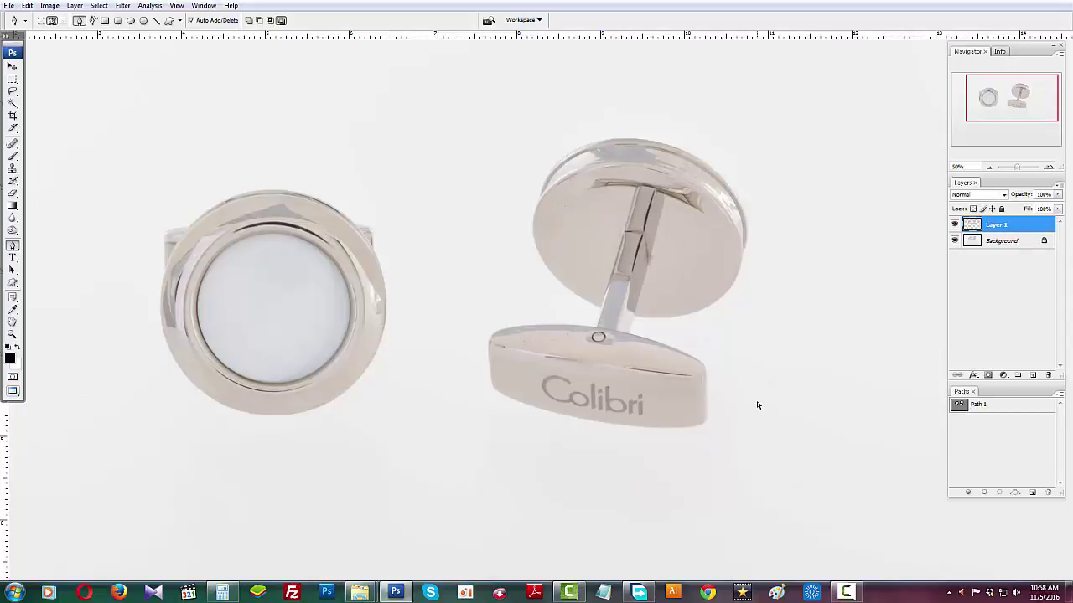
Add a new layer beneath the cufflink cutout and fill it with white.
left_click(1033, 376, "ctrl")
key("ctrl+BackSpace")
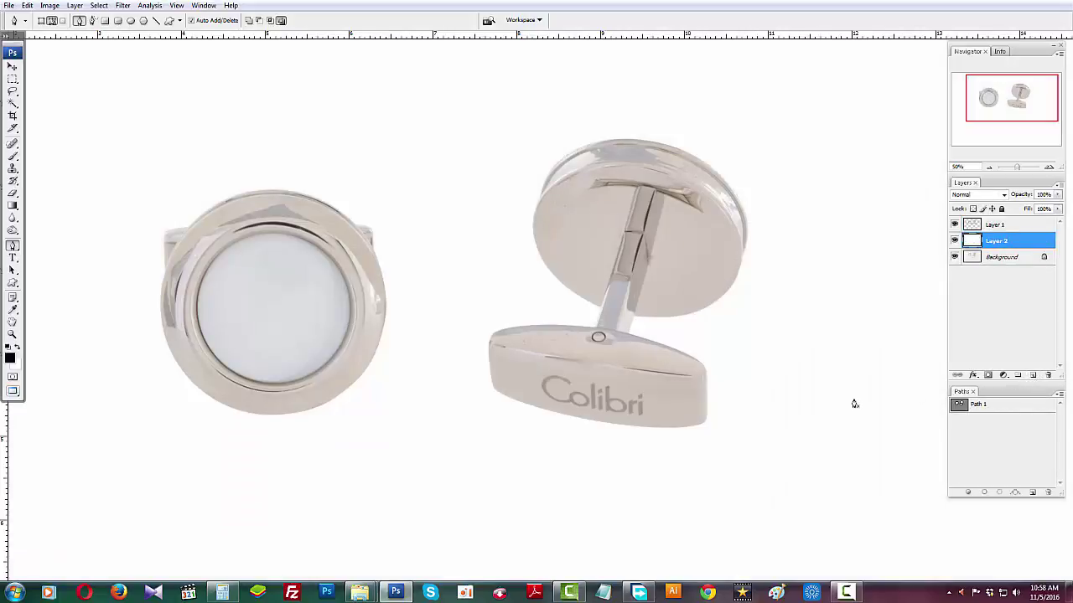
left_click(317, 354)
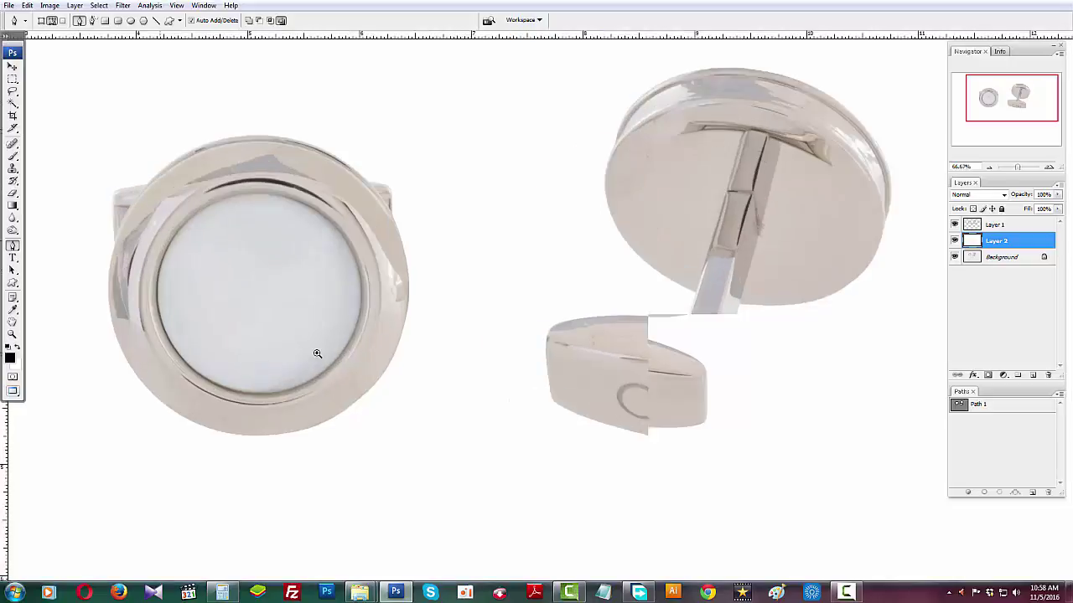
Load the cutout on Layer 1 as a selection and feather its edge.
left_click(988, 231)
left_click(972, 226, "ctrl")
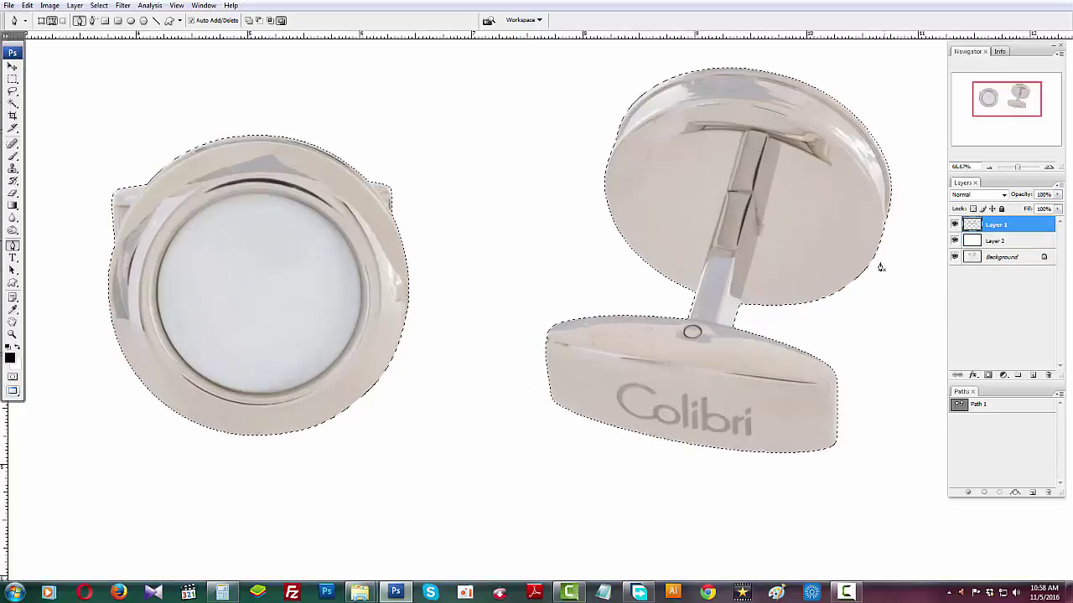
key("ctrl+alt+d")
key("Return")
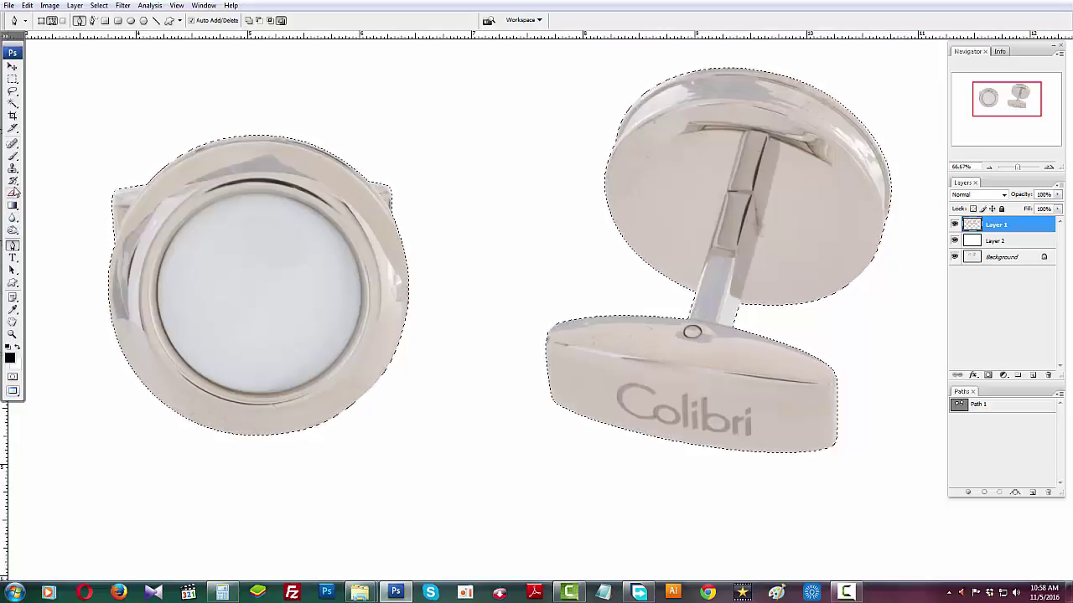
Use the Clone Stamp to retouch blemishes on the right part of the right cufflink's disc back.
left_click(13, 168)
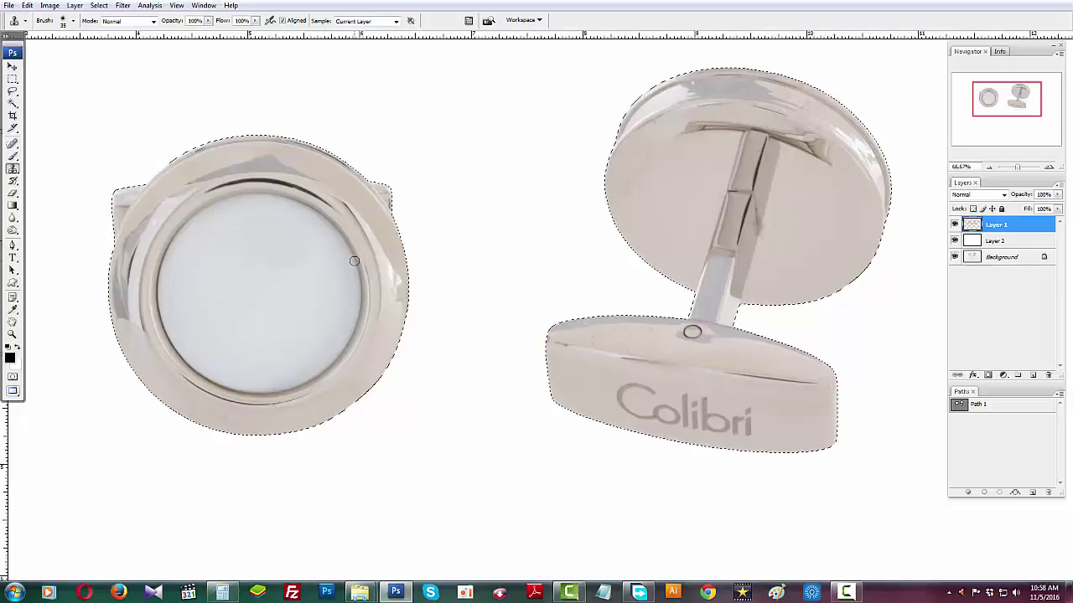
left_click(785, 251, "ctrl")
left_click(785, 251, "ctrl")
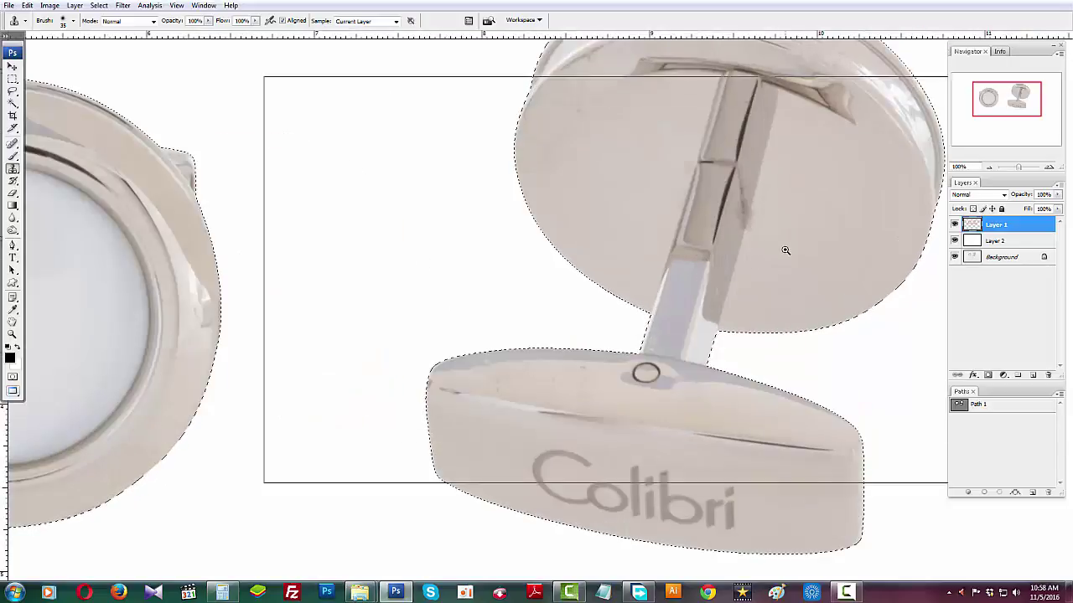
left_click_drag(771, 220, 660, 458)
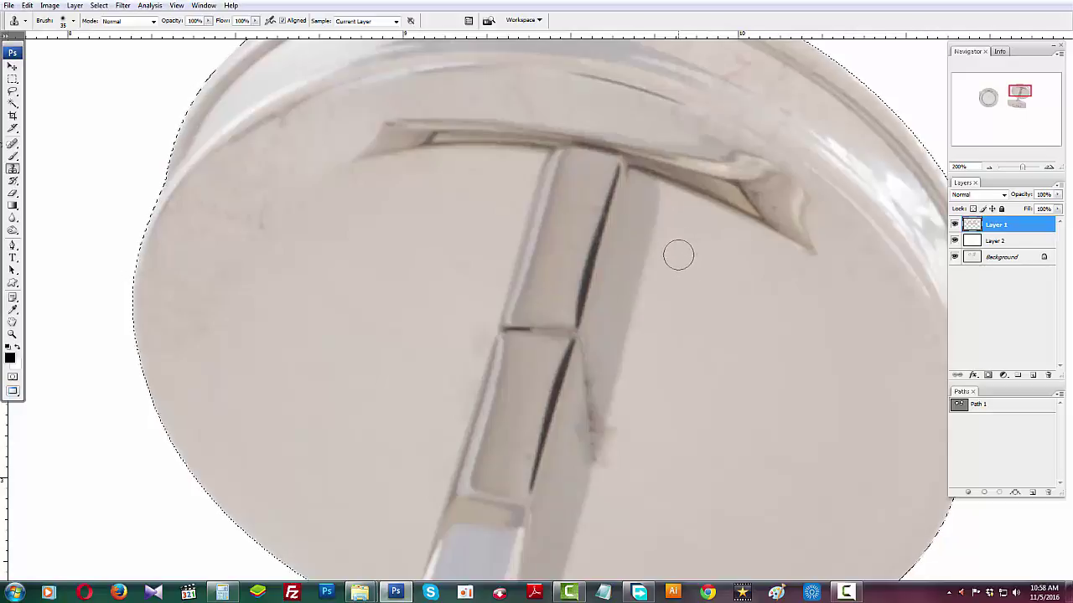
left_click_drag(850, 326, 760, 310)
left_click(778, 282, "alt")
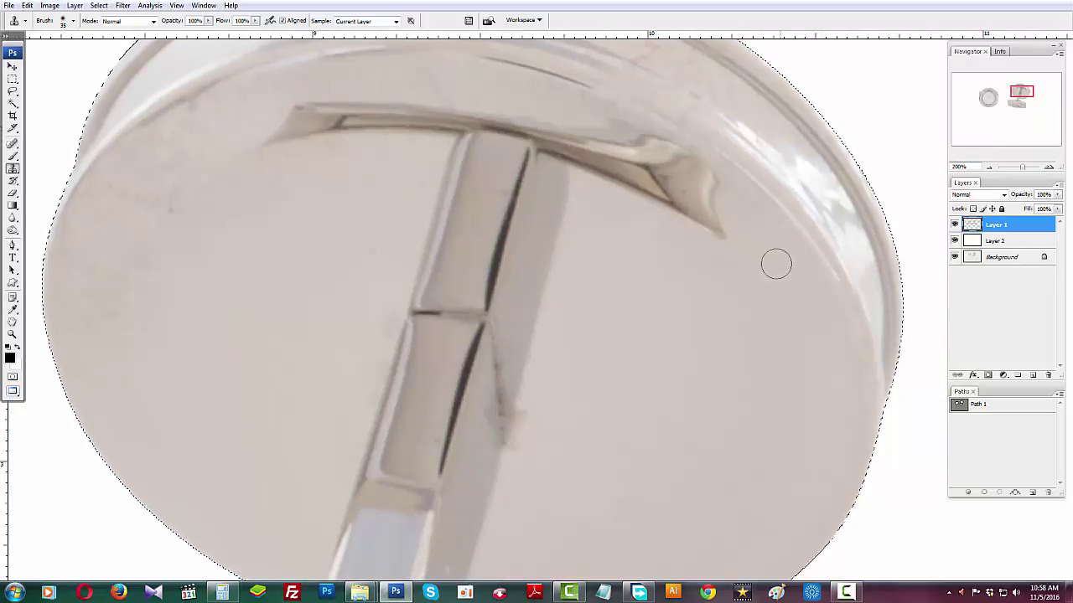
scroll(763, 251, "down", 2)
scroll(762, 251, "right", 1)
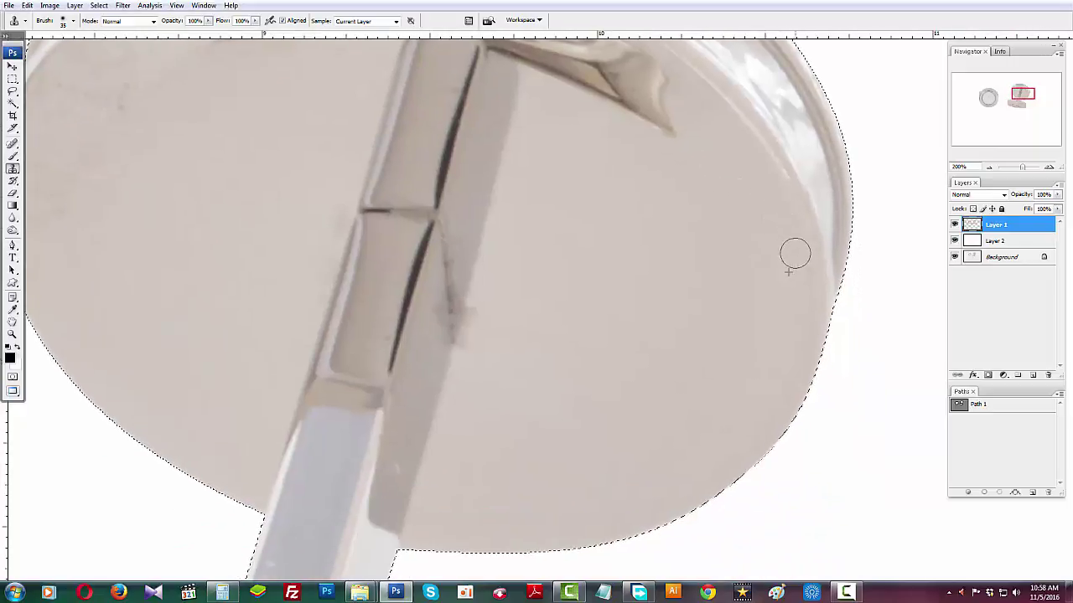
scroll(628, 323, "left", 1)
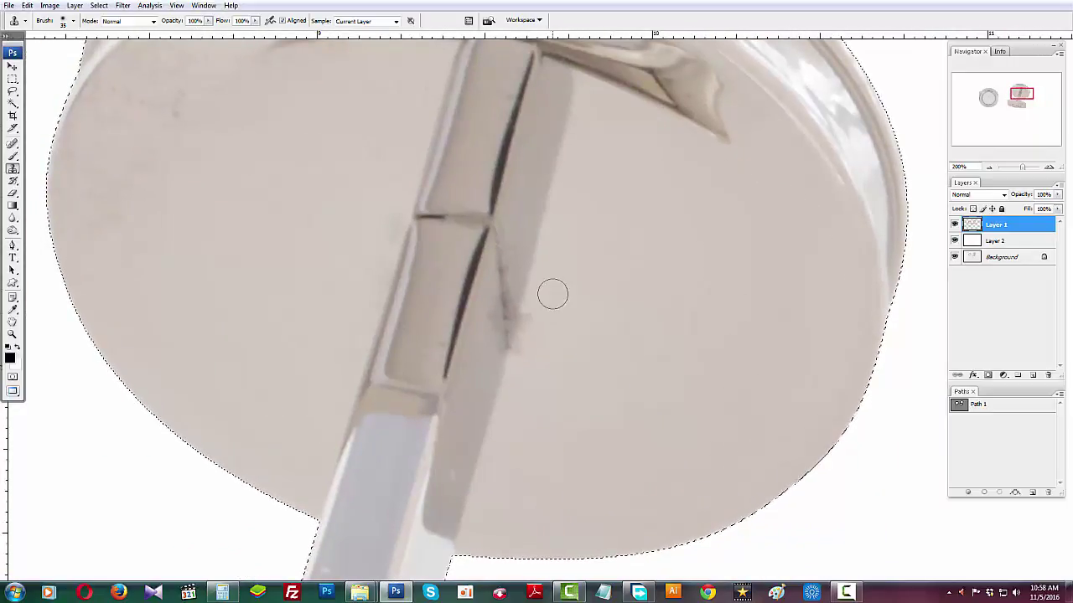
Clone clean disc surface over the smudge and shadow along the right side of the cufflink's upper post.
mouse_move(565, 343)
left_mouse_down()
mouse_move(594, 363)
mouse_move(599, 398)
mouse_move(539, 249)
mouse_move(512, 454)
mouse_move(544, 354)
left_mouse_up()
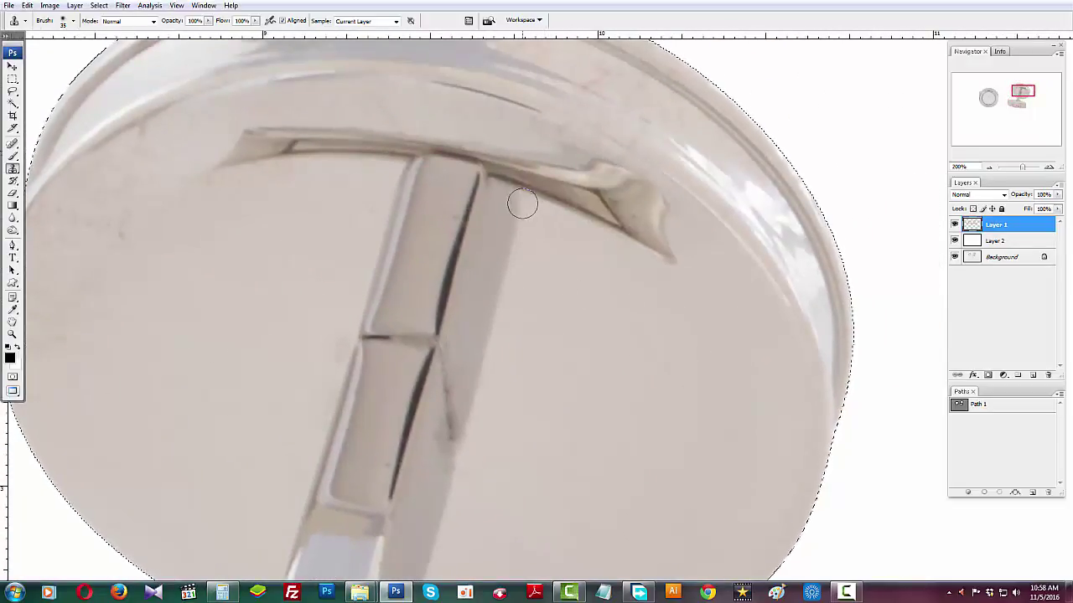
mouse_move(465, 446)
left_mouse_down()
mouse_move(498, 393)
mouse_move(521, 211)
mouse_move(503, 299)
left_mouse_up()
left_click_drag(466, 404, 506, 208)
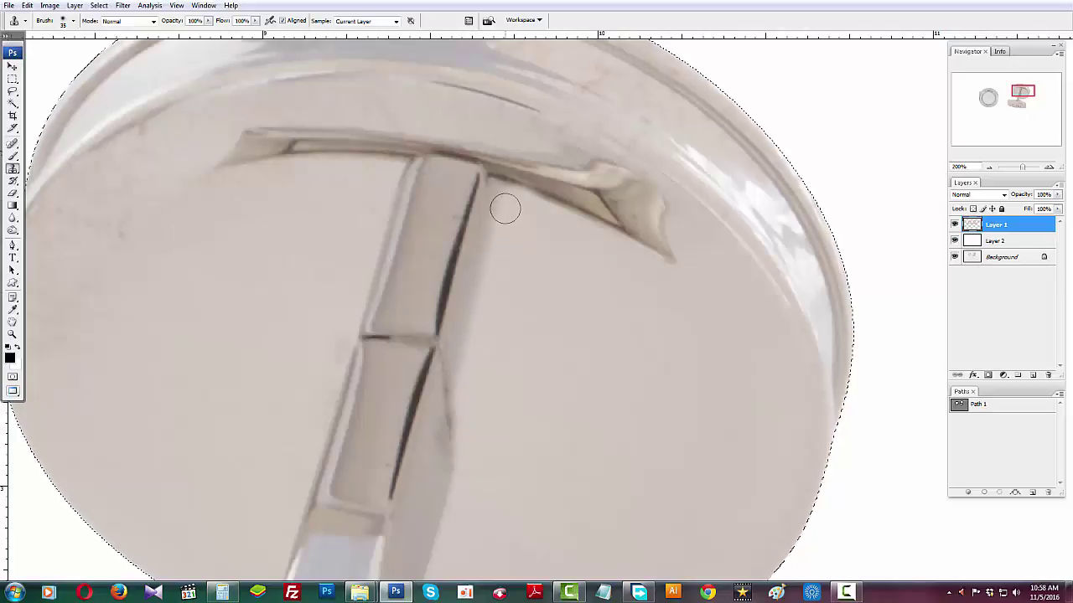
Clone out the specks and stains on the left part of the right cufflink's disc back.
left_click_drag(637, 381, 747, 512)
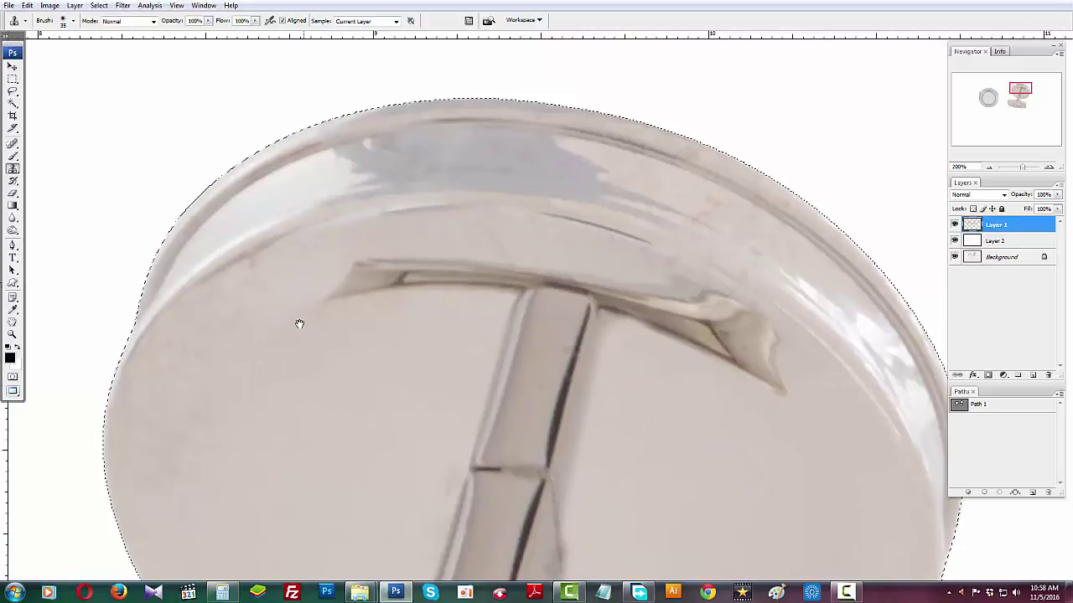
left_click_drag(299, 323, 458, 169)
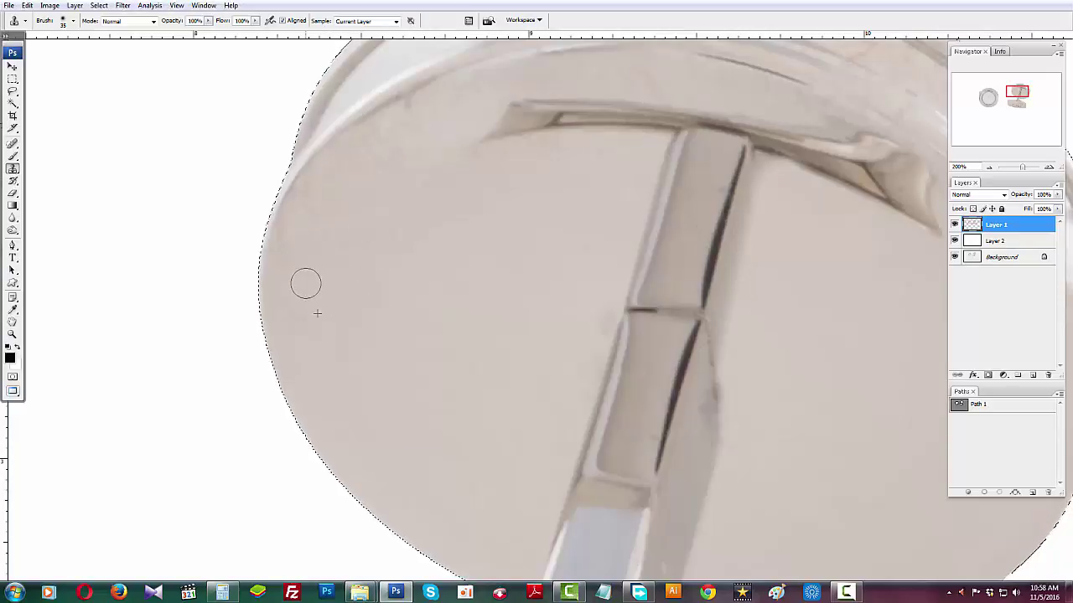
mouse_move(301, 297)
left_mouse_down()
mouse_move(350, 259)
mouse_move(296, 402)
mouse_move(237, 469)
left_mouse_up()
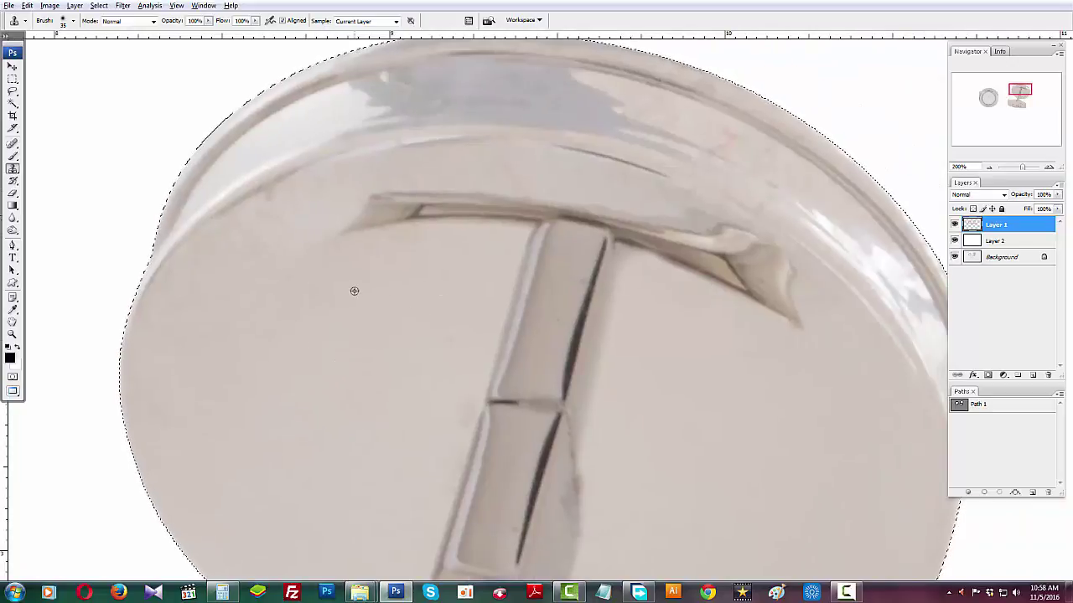
Clone out the dark reflection extending left from the post's top and clean up the disc's left edge.
left_click_drag(322, 246, 353, 235)
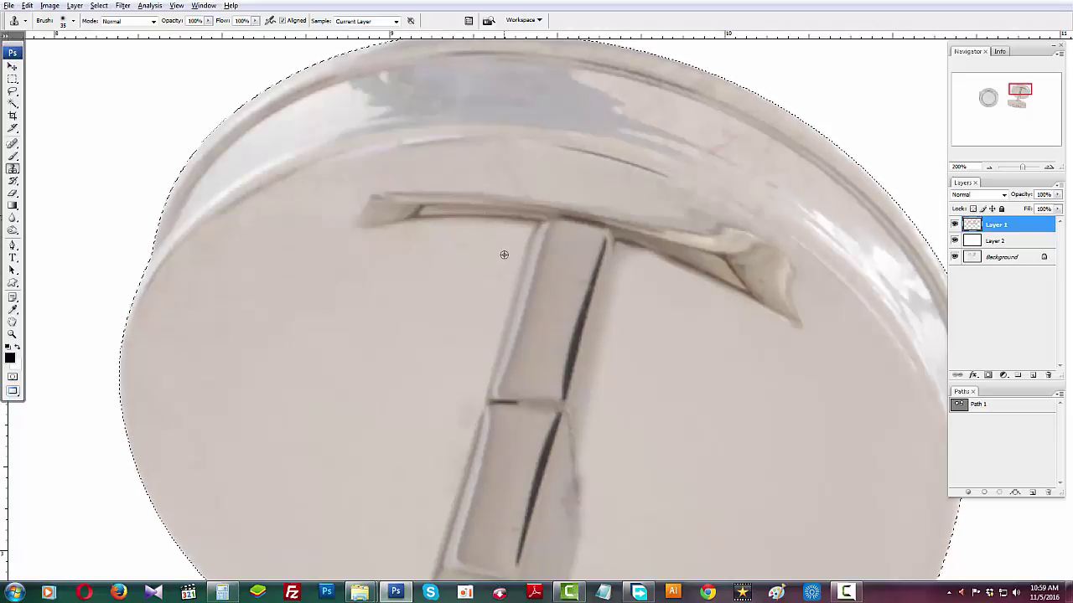
left_click(350, 234, "shift")
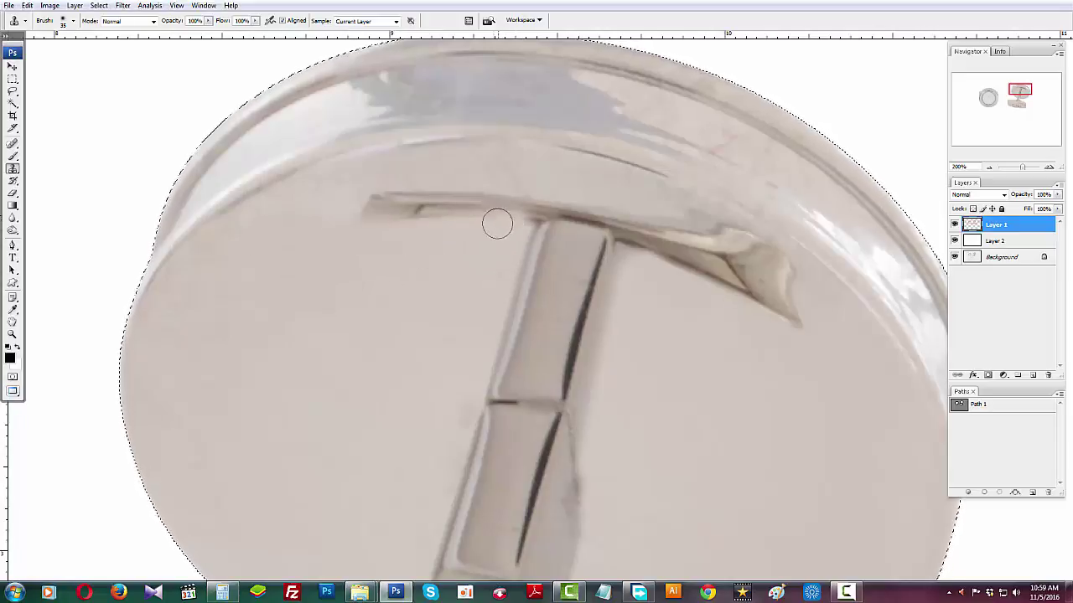
mouse_move(497, 223)
left_mouse_down()
mouse_move(340, 223)
mouse_move(502, 212)
mouse_move(506, 204)
mouse_move(353, 204)
mouse_move(491, 195)
left_mouse_up()
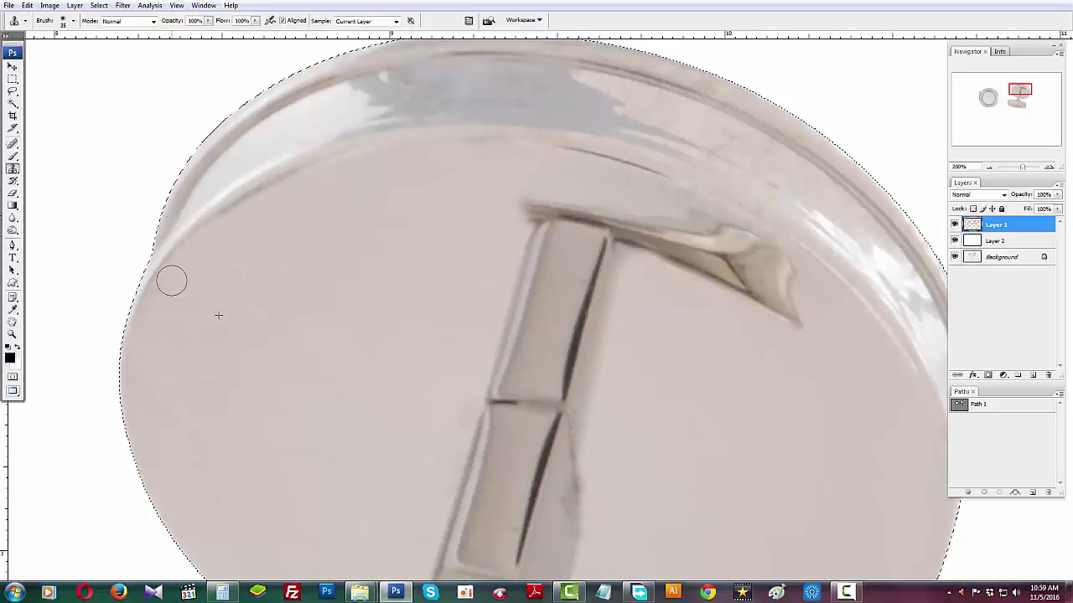
left_click_drag(160, 301, 184, 306)
Clone out the folded reflection extending right from the post's top, blending it into the disc surface.
left_click_drag(381, 267, 230, 285)
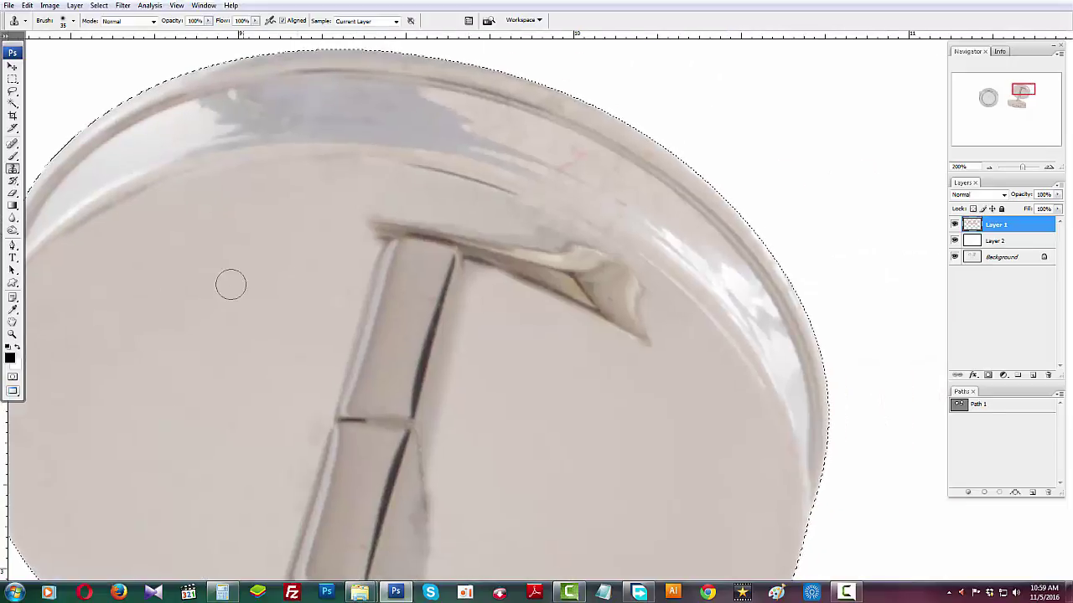
left_click(331, 262, "alt")
mouse_move(369, 228)
left_mouse_down()
mouse_move(369, 216)
mouse_move(257, 192)
left_mouse_up()
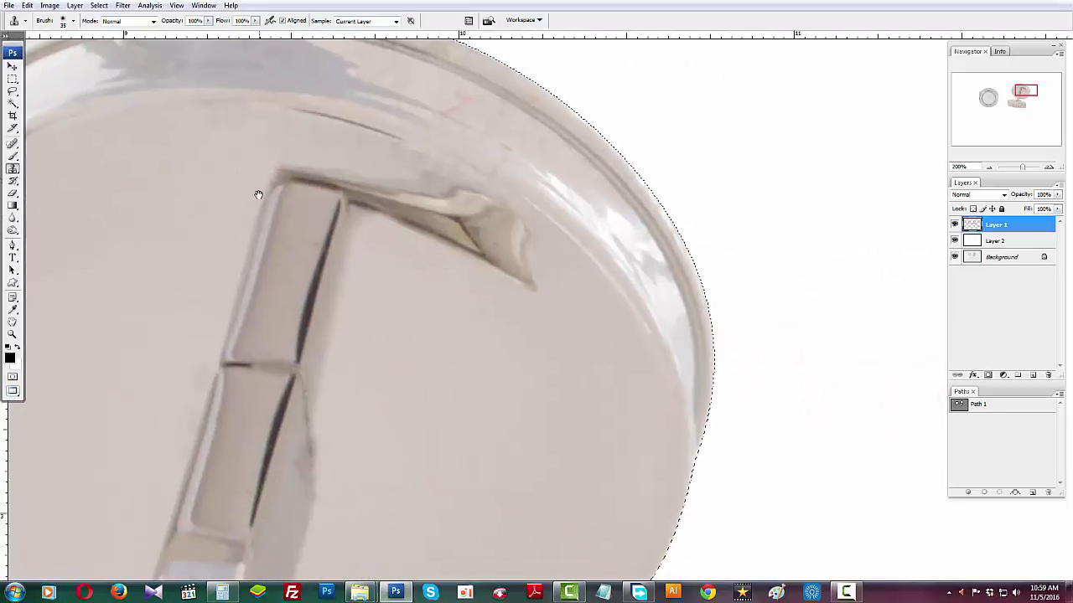
left_click_drag(404, 298, 334, 311)
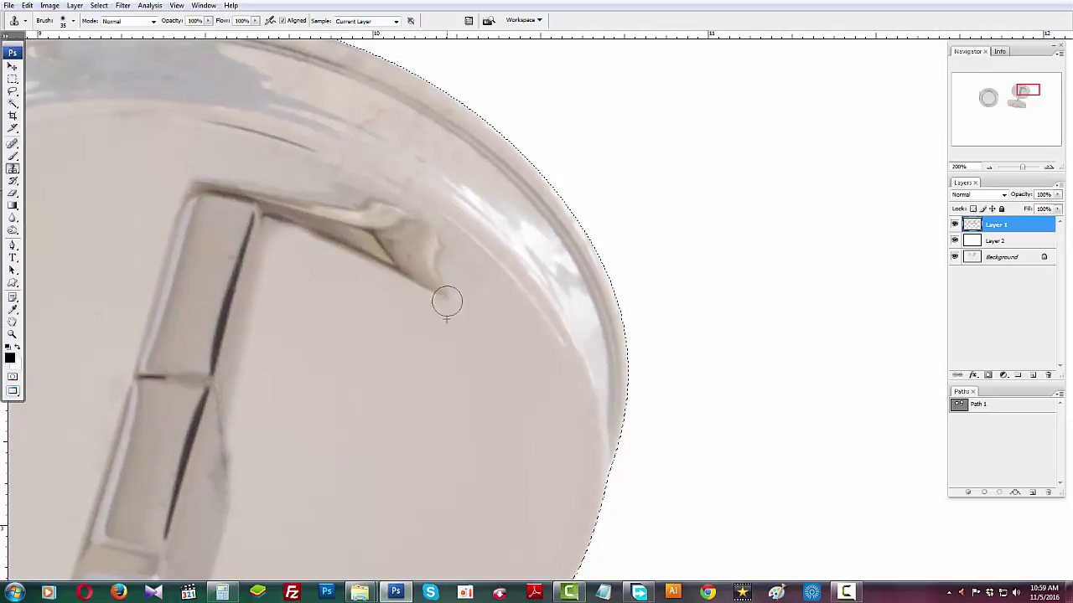
mouse_move(419, 271)
left_mouse_down()
mouse_move(278, 223)
mouse_move(287, 214)
mouse_move(445, 286)
mouse_move(446, 269)
mouse_move(406, 264)
mouse_move(301, 212)
mouse_move(465, 264)
mouse_move(426, 246)
left_mouse_up()
left_click_drag(317, 203, 471, 265)
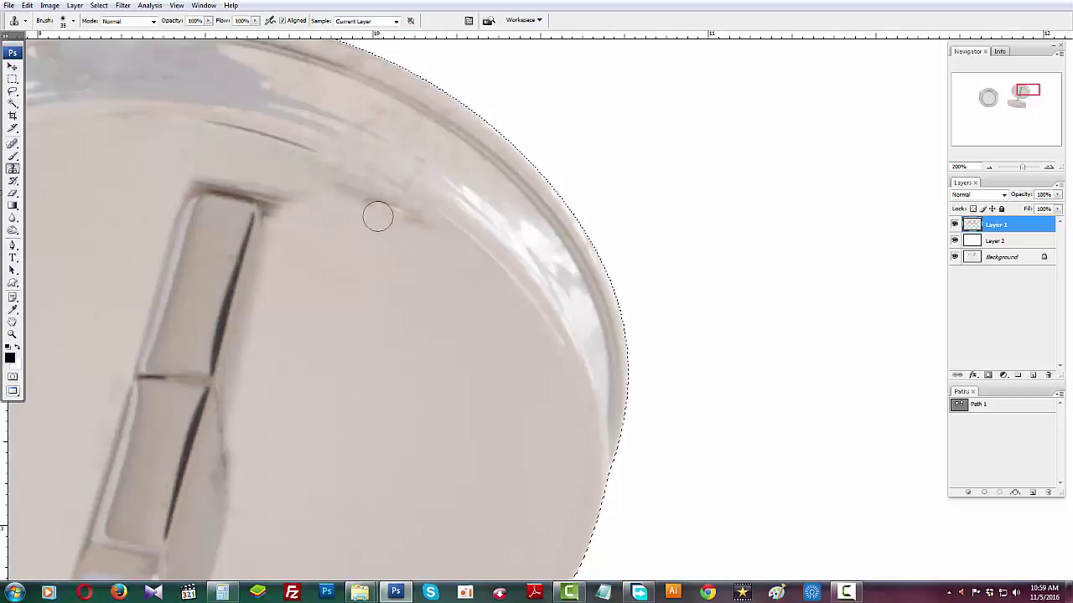
left_click_drag(377, 216, 336, 215)
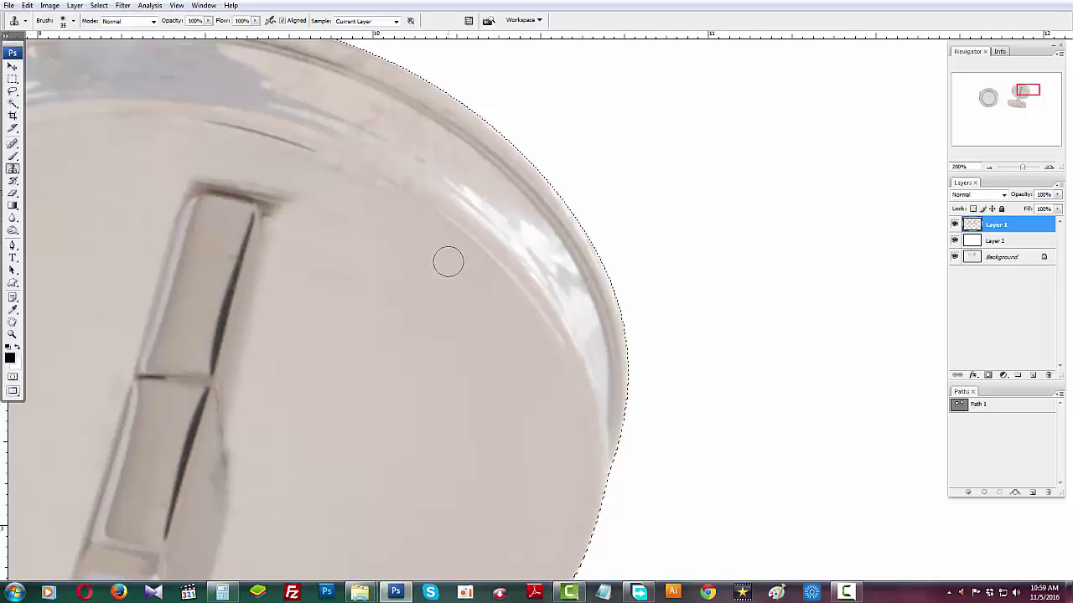
mouse_move(350, 210)
left_mouse_down()
mouse_move(263, 192)
mouse_move(348, 233)
mouse_move(266, 205)
left_mouse_up()
Clone over the thin dark line below the rim above the post and retouch the disc's right inner edge.
left_click_drag(329, 198, 361, 280)
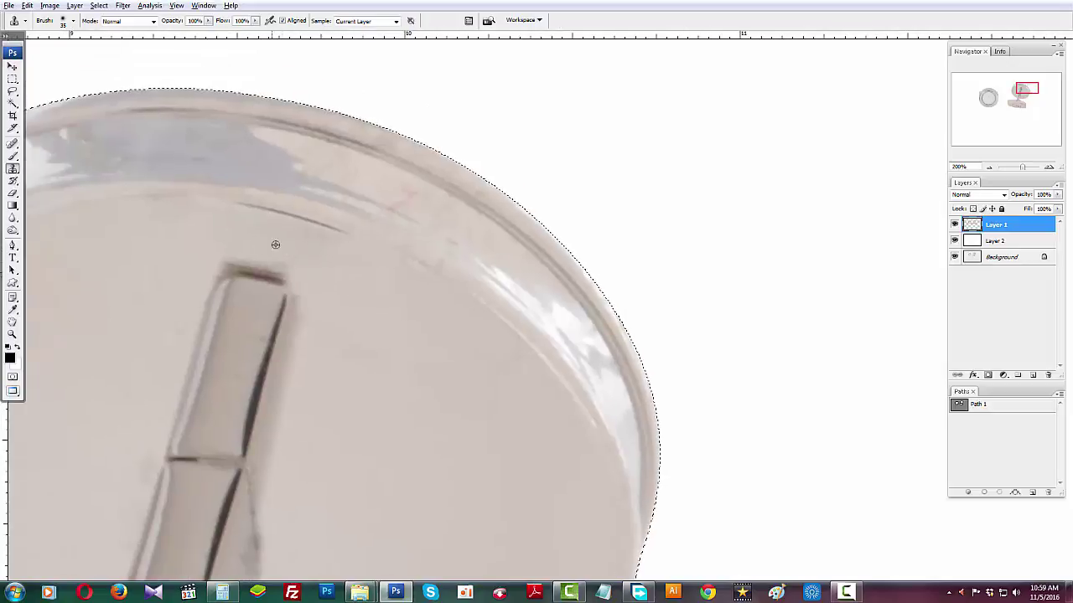
left_click(276, 243, "alt")
left_click_drag(229, 220, 237, 217)
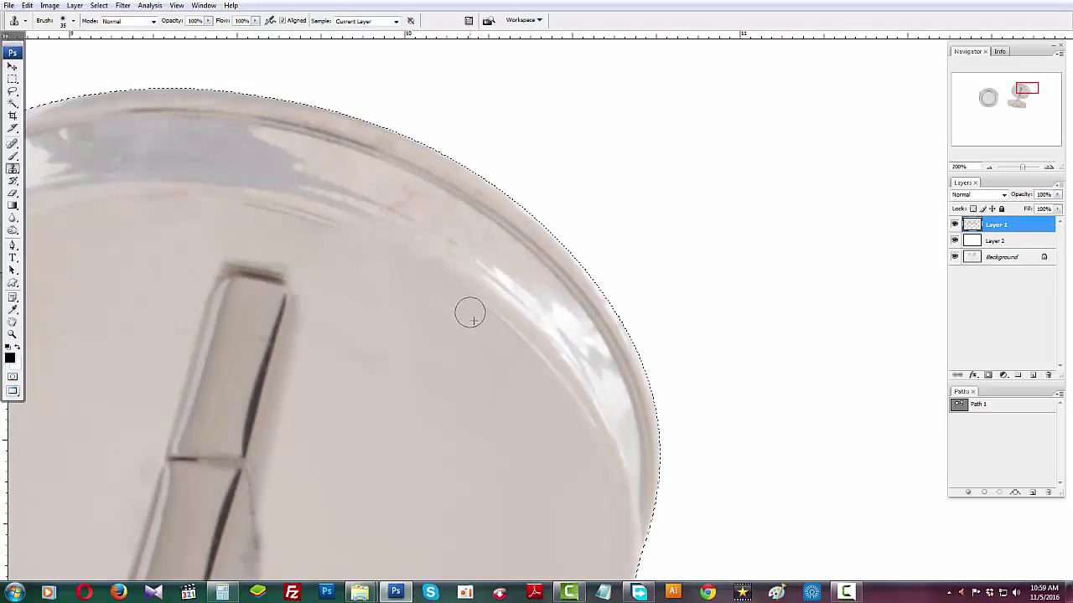
left_click_drag(509, 360, 494, 318)
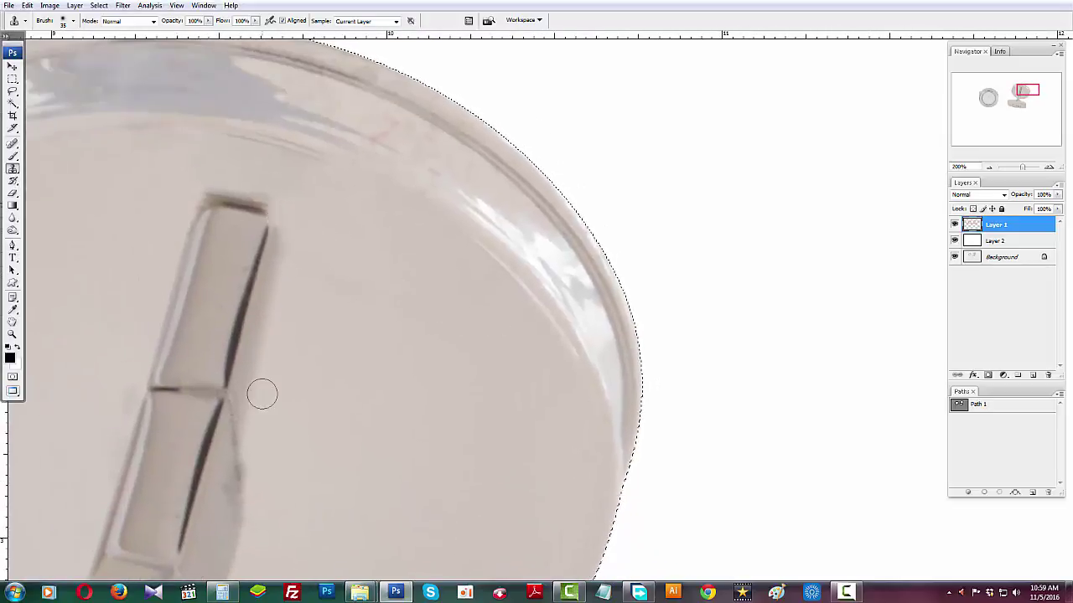
Clone out the dark line and remaining shadow along the right edge of the post's upper section.
mouse_move(278, 217)
left_mouse_down()
mouse_move(240, 383)
mouse_move(275, 204)
mouse_move(220, 378)
mouse_move(268, 203)
mouse_move(289, 290)
left_mouse_up()
left_click_drag(319, 409, 327, 267)
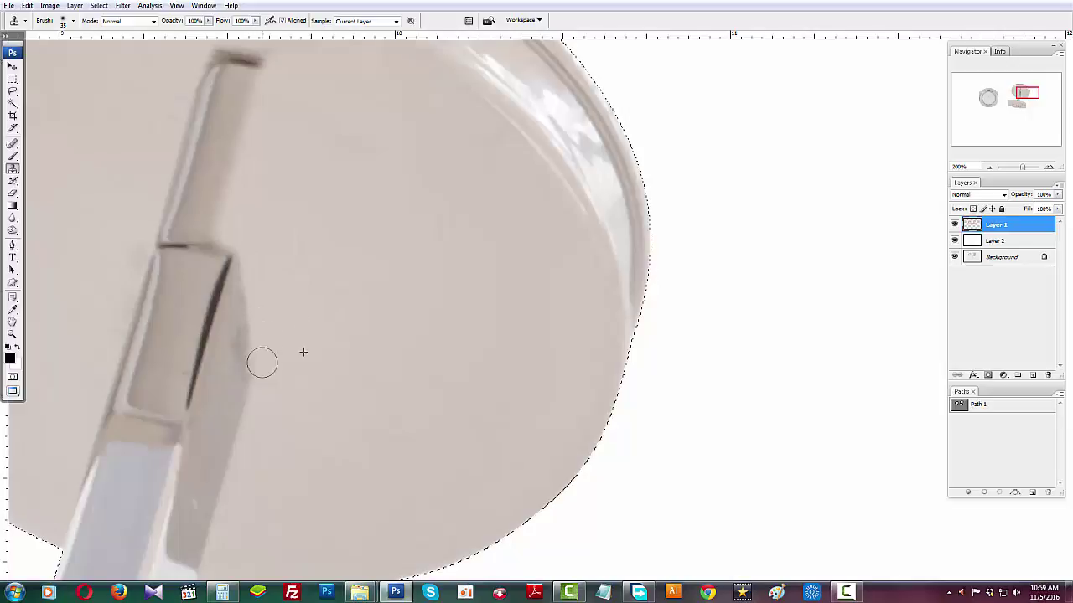
mouse_move(284, 293)
left_mouse_down()
mouse_move(364, 359)
mouse_move(399, 460)
left_mouse_up()
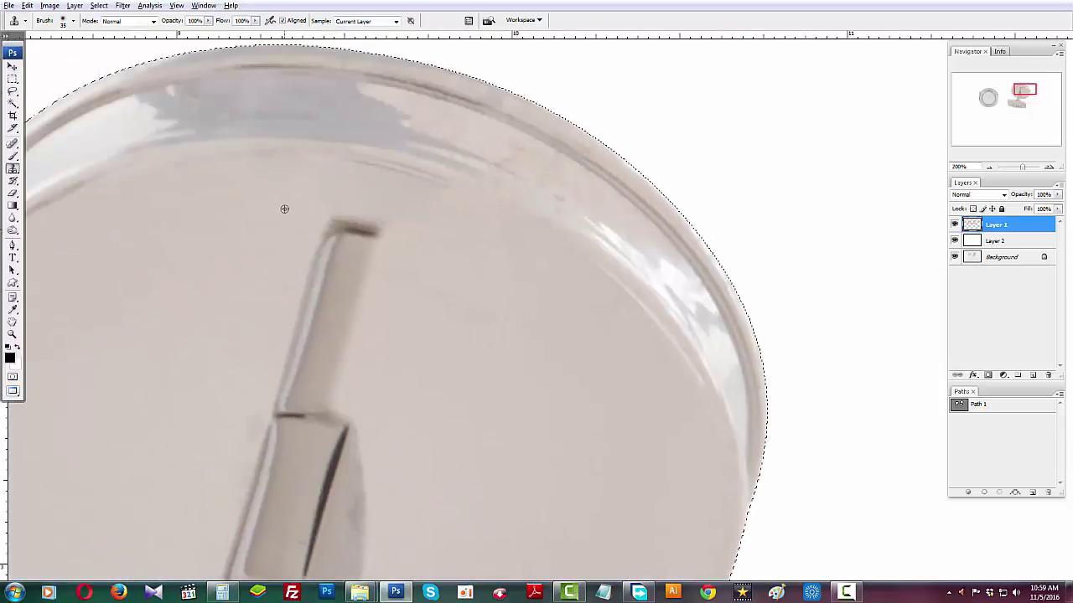
Clone out the post's narrow upper section and its dark top cap, blending the area into the disc surface.
left_click(301, 213, "alt")
left_click(328, 221)
left_click(273, 404, "shift")
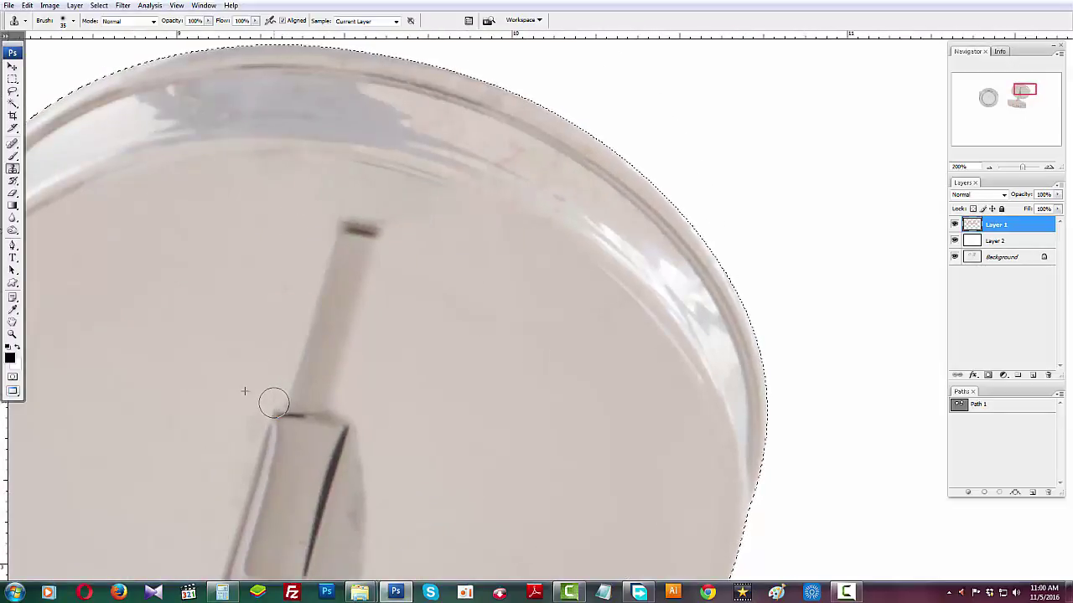
mouse_move(346, 237)
left_mouse_down()
mouse_move(284, 388)
mouse_move(343, 299)
left_mouse_up()
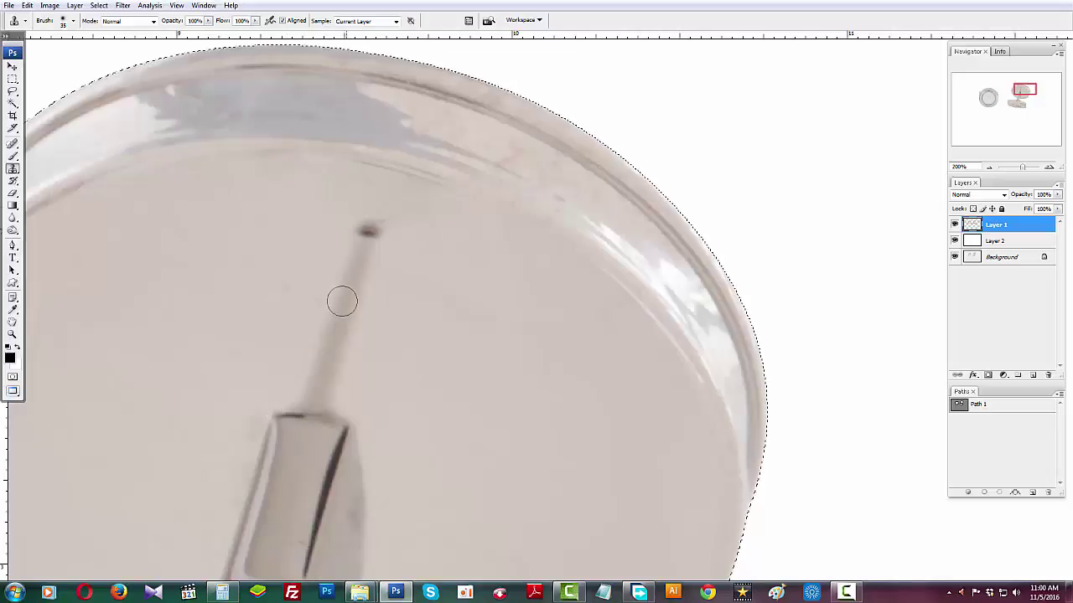
mouse_move(374, 202)
left_mouse_down()
mouse_move(316, 338)
mouse_move(310, 394)
mouse_move(371, 258)
mouse_move(376, 219)
mouse_move(330, 399)
mouse_move(383, 252)
mouse_move(339, 307)
left_mouse_up()
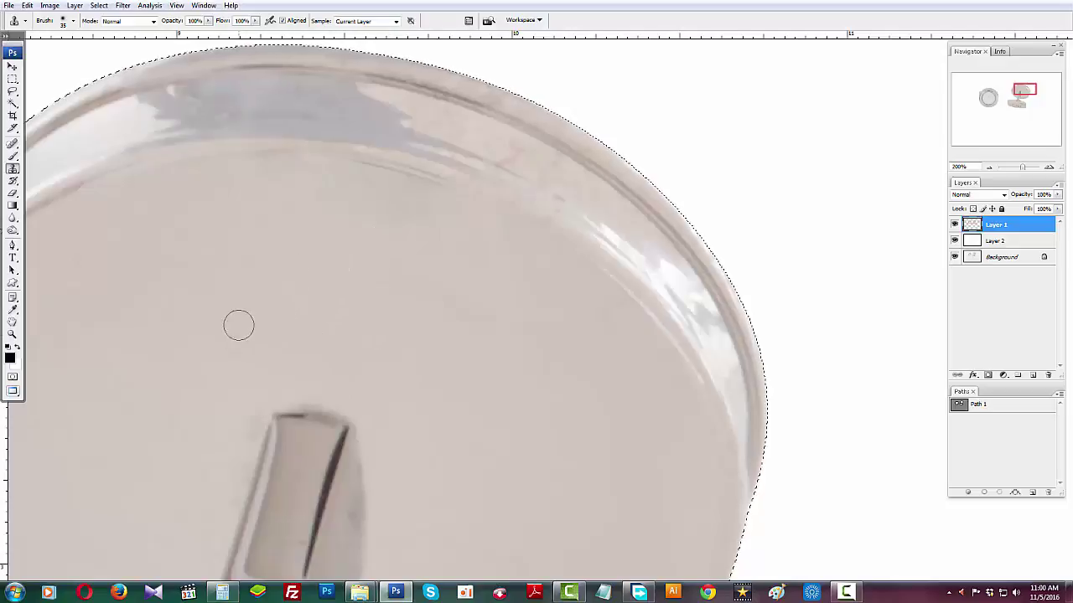
Clone the post's smooth grey face upward over the joint seam and clean up the post's top edge and right side.
mouse_move(196, 352)
left_mouse_down()
mouse_move(242, 291)
mouse_move(287, 187)
left_mouse_up()
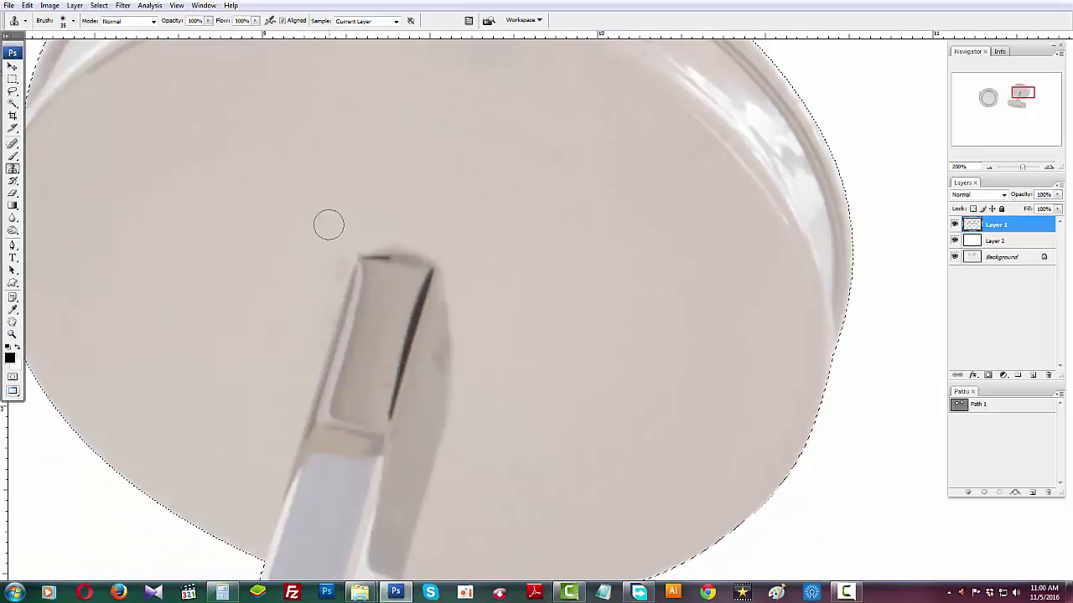
left_click(542, 298, "alt")
left_click(543, 297, "alt")
left_click_drag(543, 300, 568, 244)
left_click(541, 290, "ctrl")
left_click(541, 290, "ctrl")
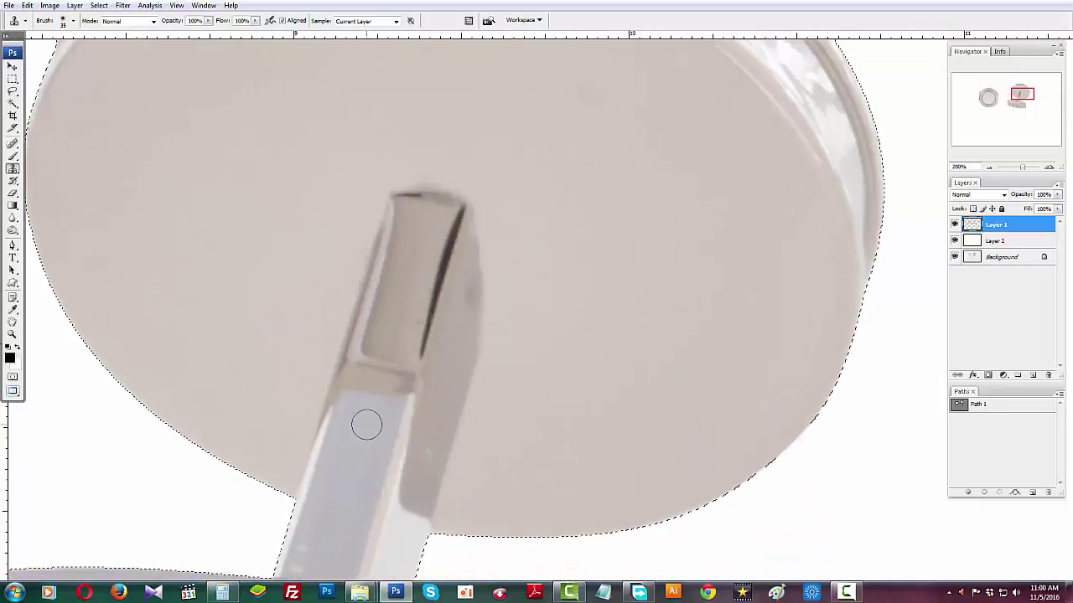
left_click_drag(367, 426, 375, 398)
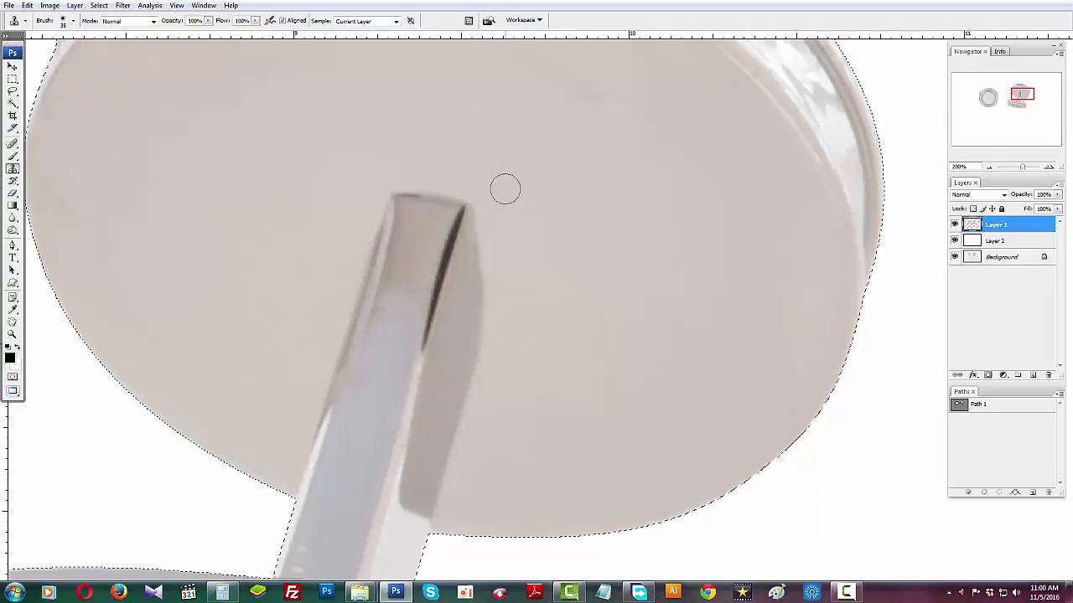
left_click_drag(485, 201, 492, 229)
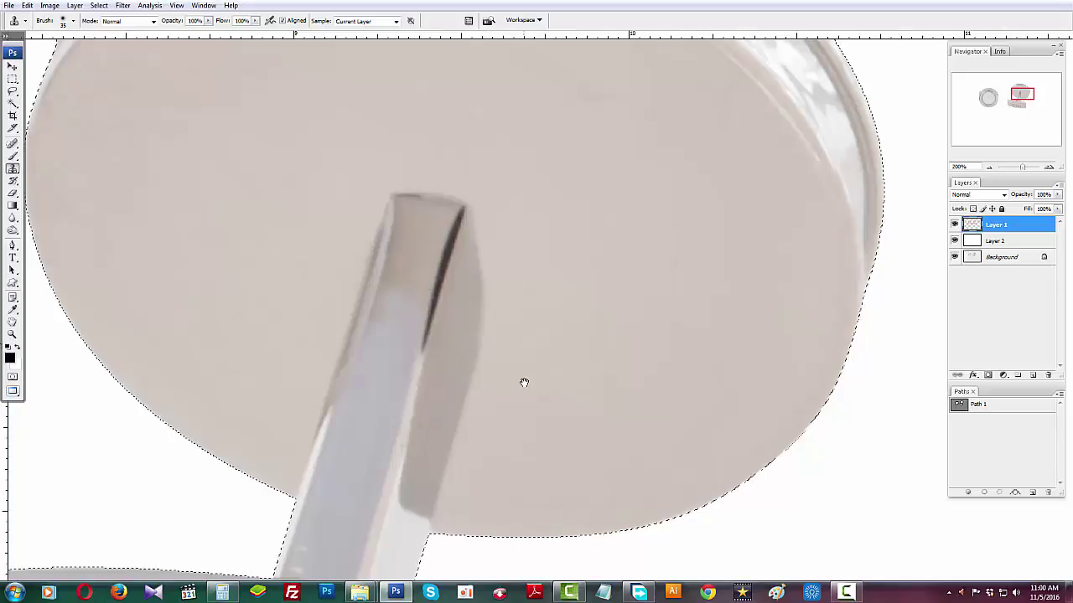
Reduce the clone brush size to 20 and clone out the dark specks on the left part of the toggle bar's upper face.
left_click_drag(524, 381, 634, 143)
mouse_move(457, 293)
left_mouse_down()
mouse_move(493, 264)
mouse_move(444, 299)
mouse_move(599, 234)
left_mouse_up()
key("bracketleft")
key("bracketleft")
left_click(459, 267, "alt")
left_click(467, 277, "alt")
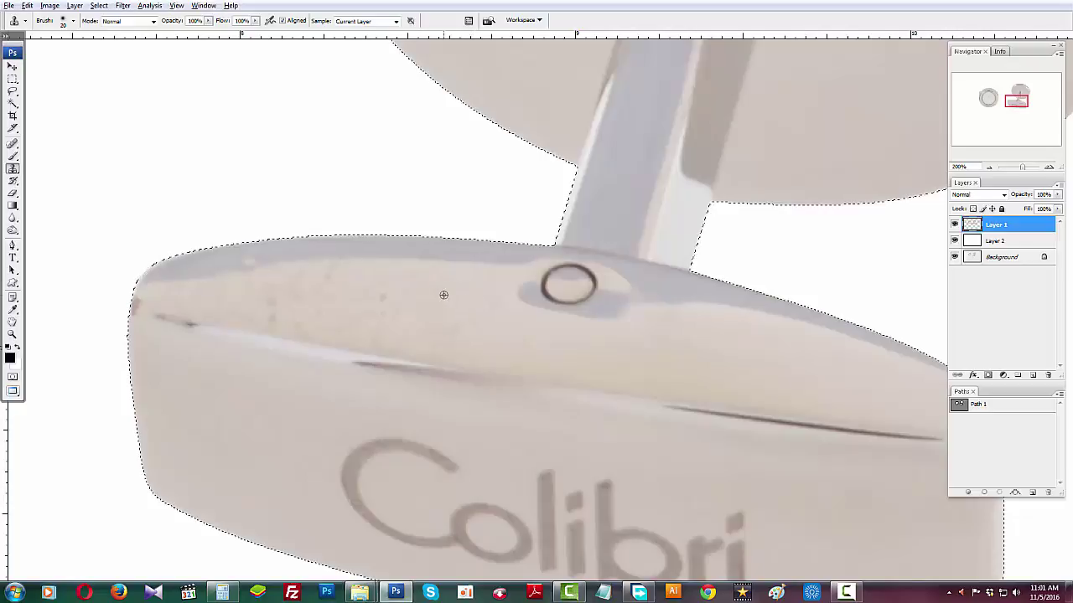
left_click(351, 298, "alt")
left_click_drag(315, 302, 270, 313)
mouse_move(271, 269)
left_mouse_down()
mouse_move(234, 259)
mouse_move(376, 277)
left_mouse_up()
left_click_drag(276, 312, 269, 305)
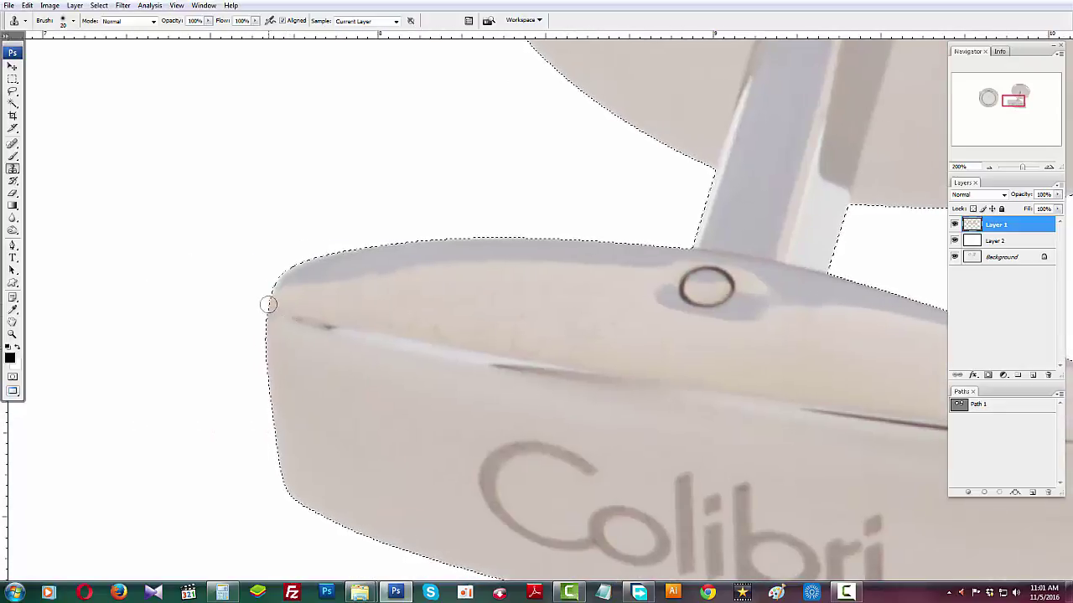
Clone out the remaining marks on the middle of the toggle bar's upper face and the light streak at its right end.
left_click_drag(433, 293, 303, 203)
left_click_drag(496, 244, 395, 244)
left_click(440, 256, "alt")
left_click(418, 254)
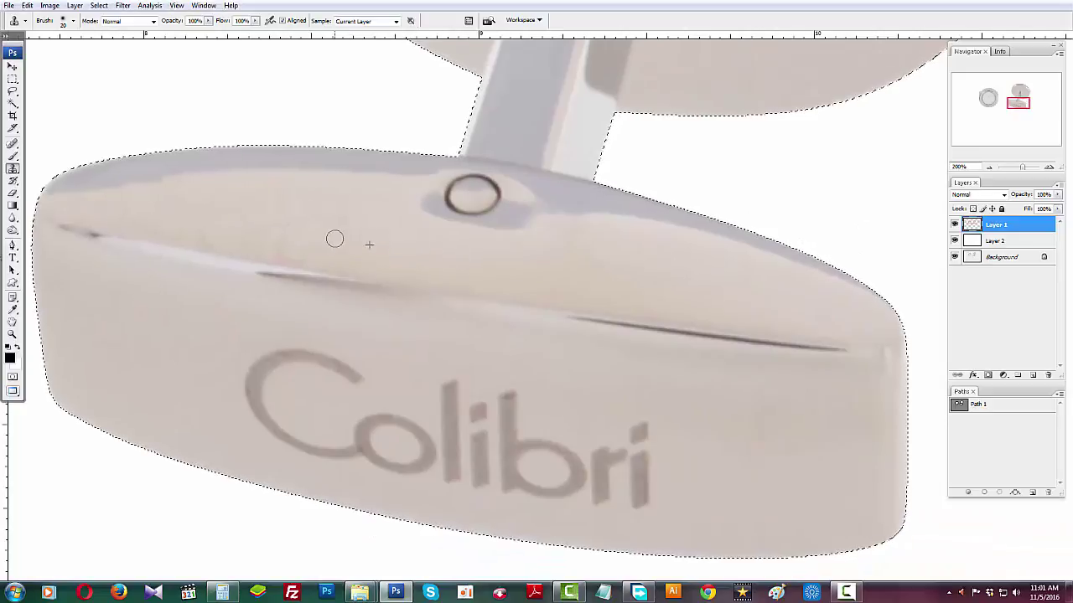
left_click_drag(763, 345, 564, 333)
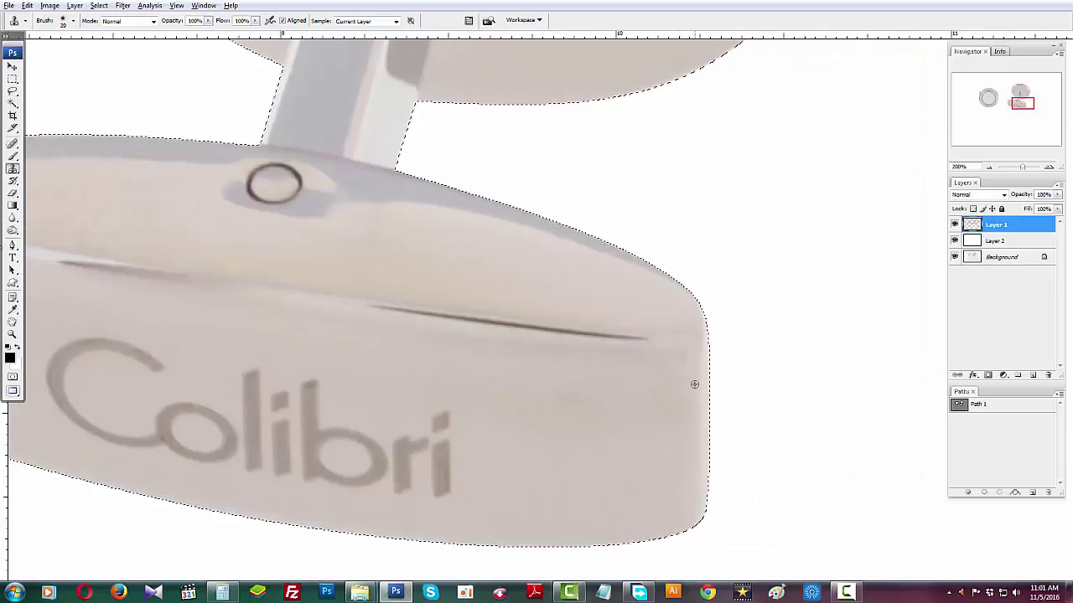
left_click(685, 378, "alt")
left_click(682, 363)
Retouch the upper-left outer rim of the round front-view cufflink with the Clone Stamp.
left_click_drag(649, 479, 1020, 501)
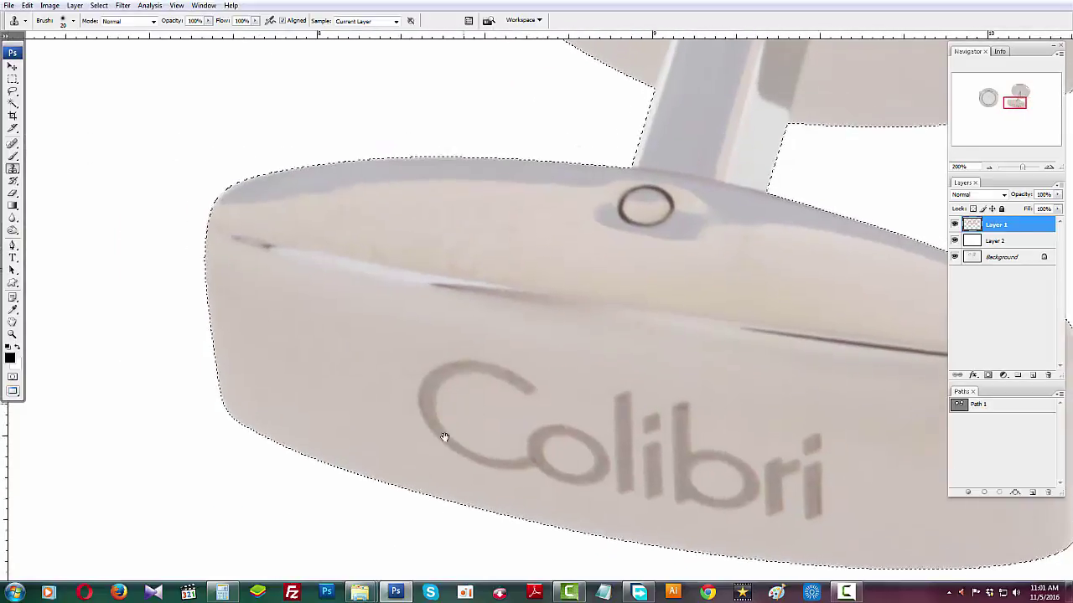
mouse_move(434, 296)
left_mouse_down()
mouse_move(548, 457)
mouse_move(672, 469)
left_mouse_up()
left_click_drag(174, 366, 530, 385)
mouse_move(366, 325)
left_mouse_down()
mouse_move(522, 357)
mouse_move(604, 394)
left_mouse_up()
mouse_move(361, 300)
left_mouse_down()
mouse_move(474, 368)
mouse_move(512, 359)
mouse_move(498, 388)
mouse_move(467, 395)
mouse_move(454, 426)
mouse_move(481, 465)
left_mouse_up()
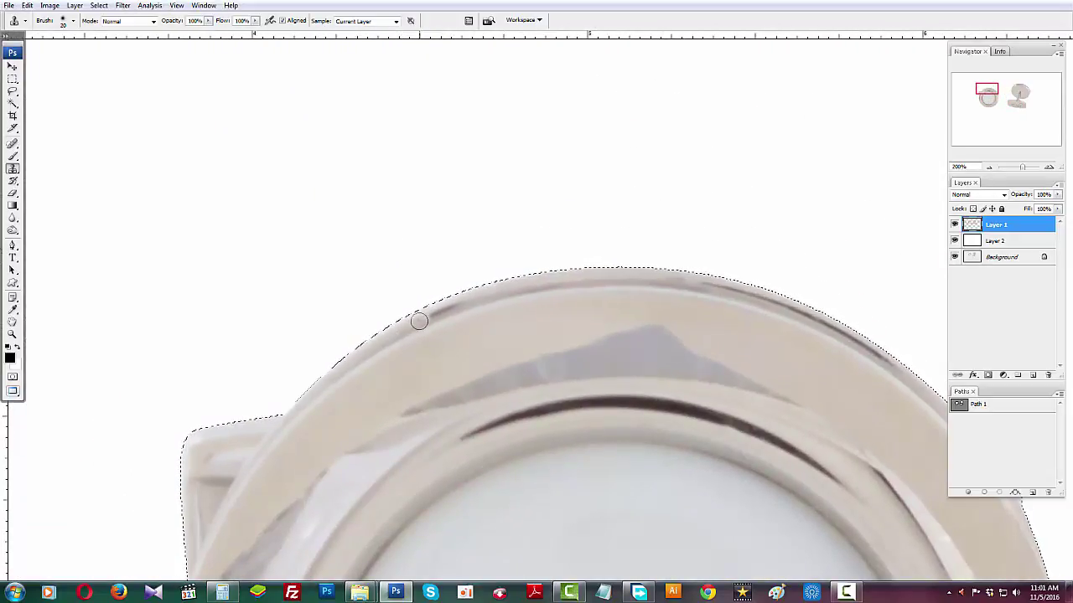
left_click_drag(431, 313, 411, 319)
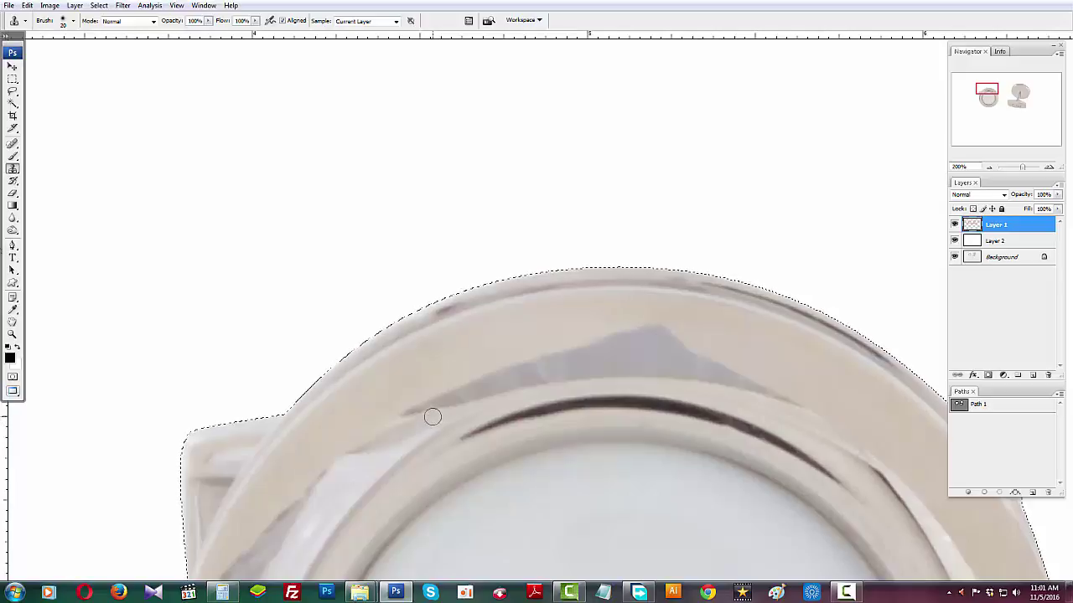
Compare both retouched cufflinks with the original photo by showing only the Background layer, and restore the other layers.
left_click_drag(441, 419, 288, 281)
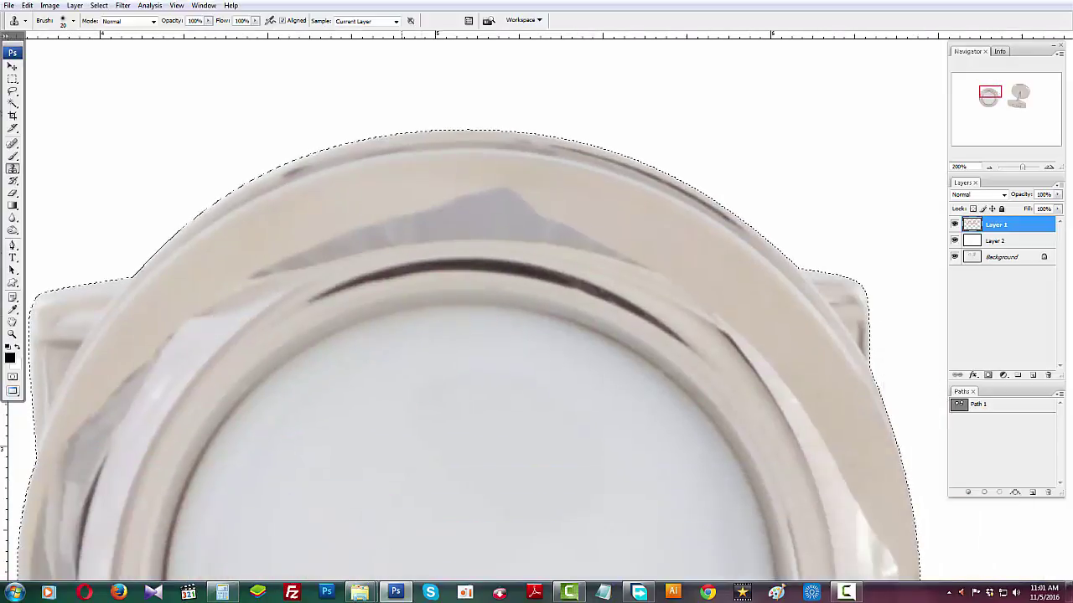
left_click(483, 366, "alt")
left_click(483, 366, "alt")
left_click(483, 366, "alt")
left_click_drag(614, 408, 408, 367)
left_click(954, 256)
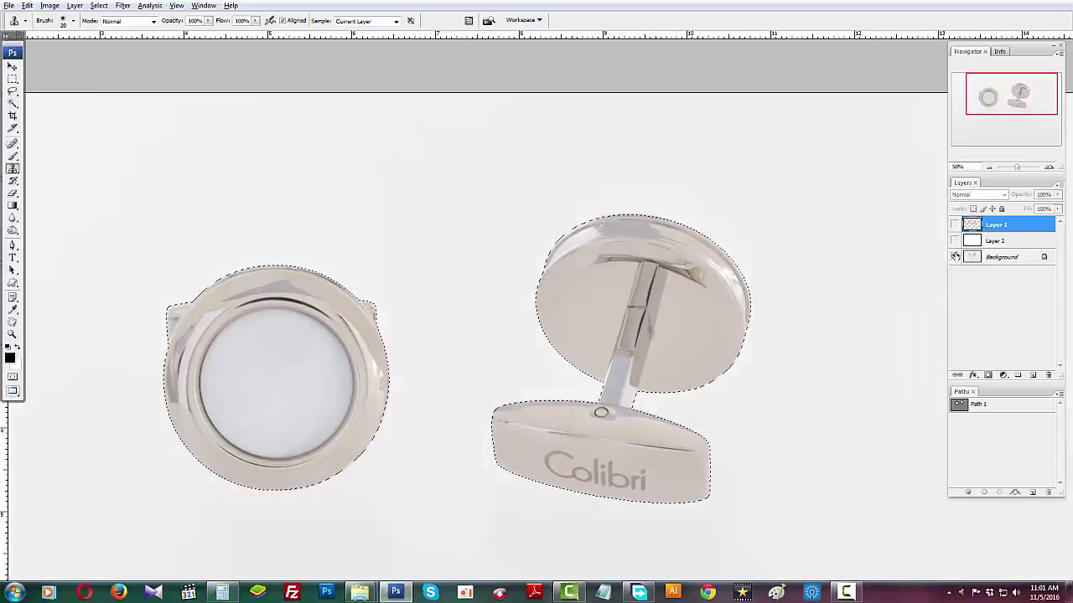
left_click(955, 257)
left_click(955, 256)
left_click(955, 255)
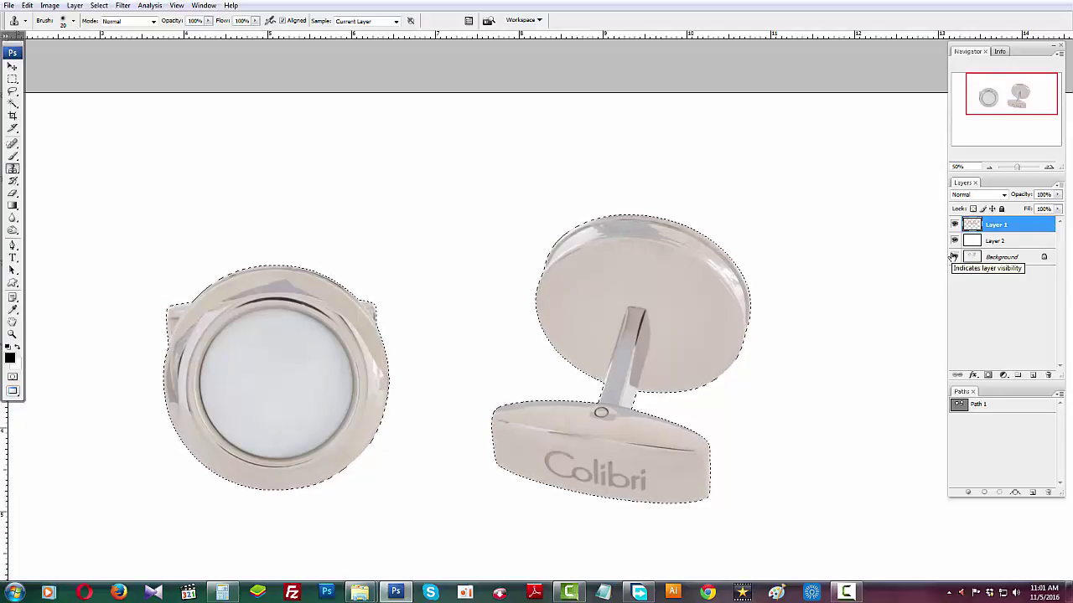
left_click(955, 256)
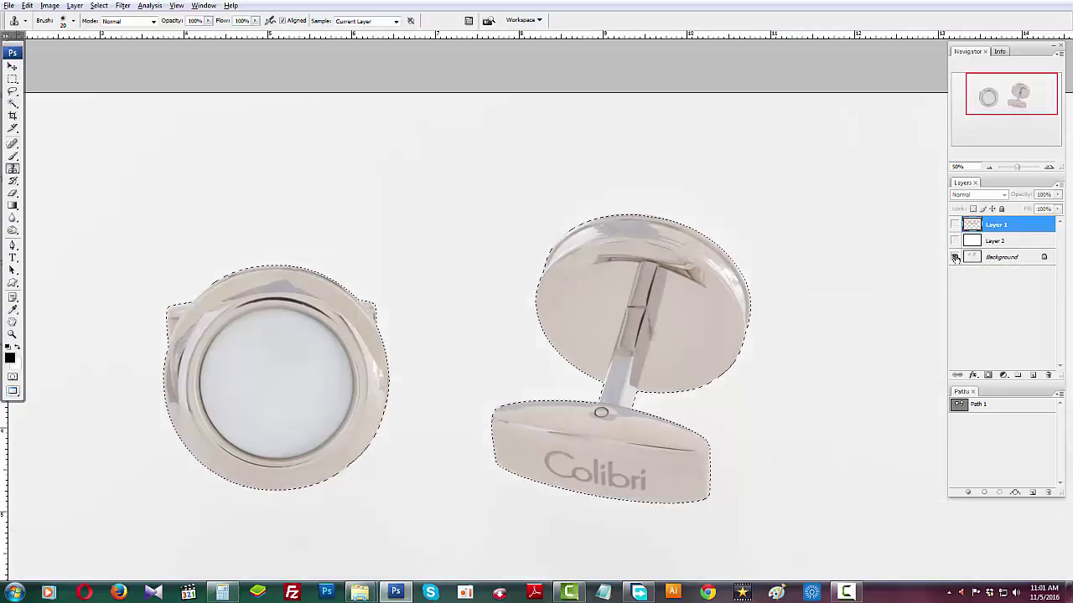
left_click(954, 256)
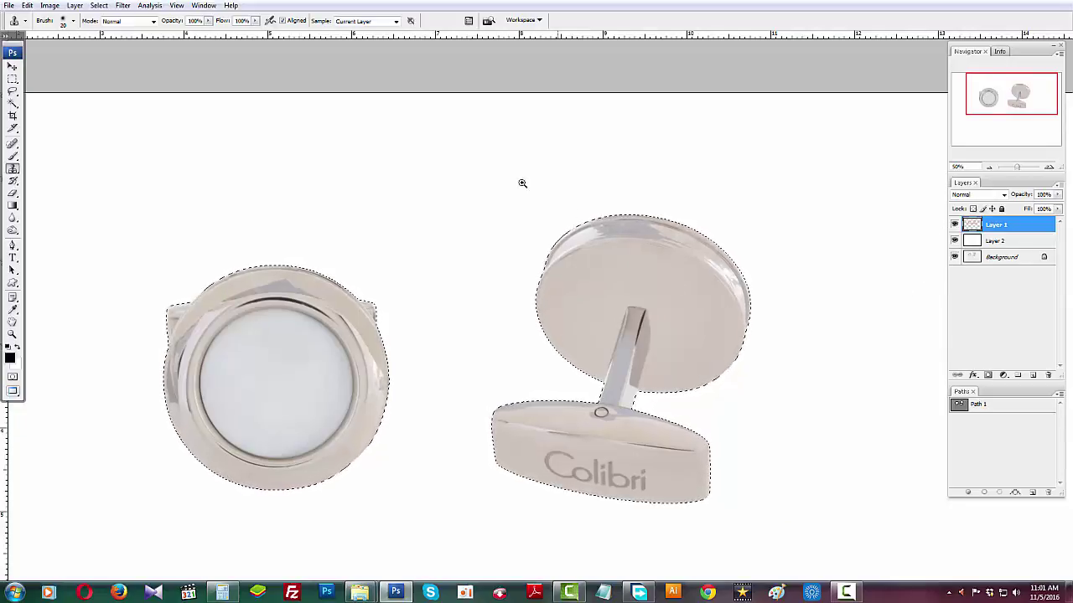
Clone out the brownish marks on the disc's rim band to the right of the grey reflection.
left_click_drag(522, 183, 859, 363)
left_click_drag(573, 310, 611, 343)
left_click(559, 332, "ctrl")
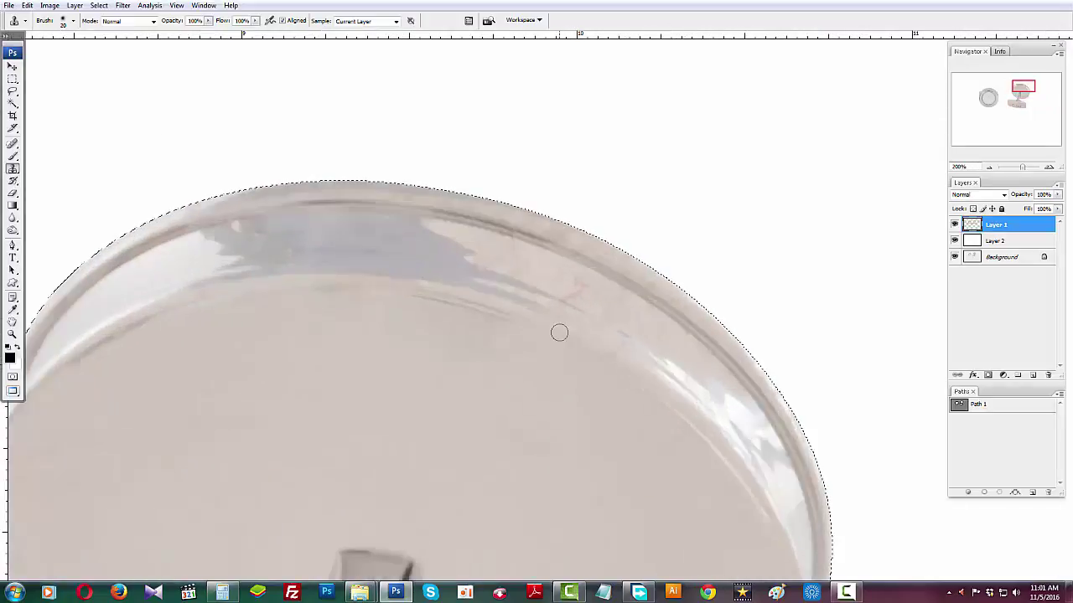
left_click(692, 357, "alt")
left_click_drag(676, 345, 661, 337)
left_click(646, 322, "alt")
left_click(660, 326, "alt")
mouse_move(618, 306)
left_mouse_down()
mouse_move(608, 308)
mouse_move(626, 326)
mouse_move(568, 293)
left_mouse_up()
left_click(638, 321, "alt")
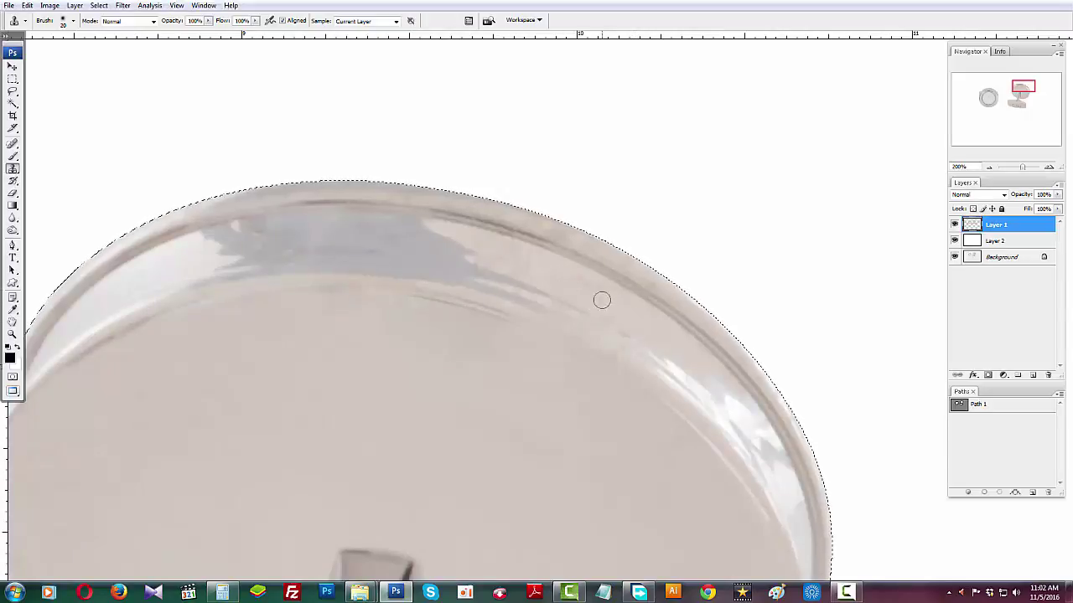
left_click(558, 264, "alt")
left_click_drag(529, 259, 469, 249)
Smooth the white reflection on the rim's right side and retouch the rim's upper-left outer edge.
left_click_drag(634, 343, 519, 240)
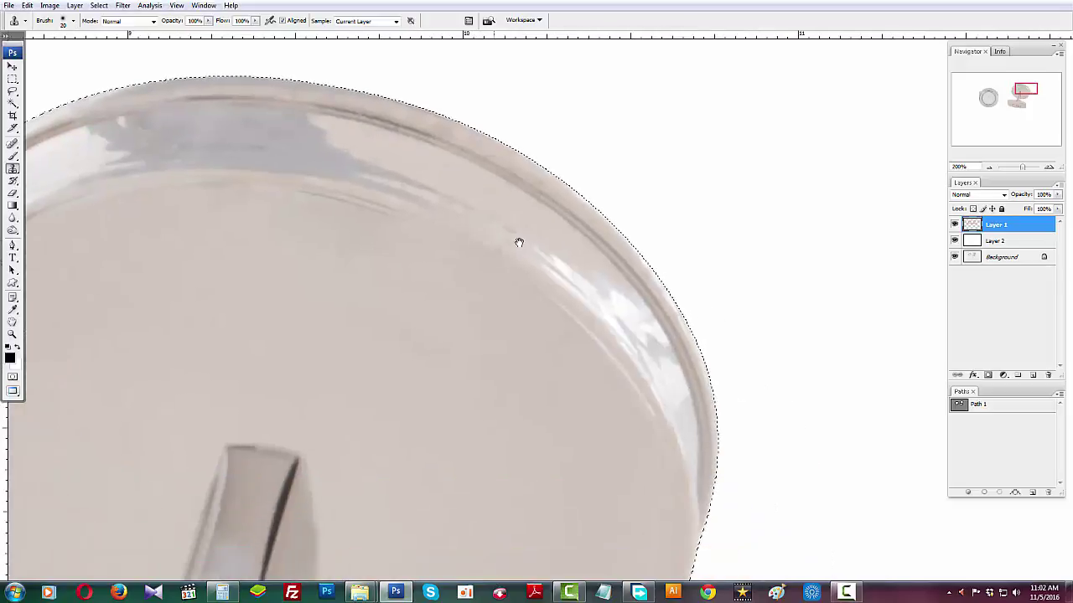
left_click(669, 384, "alt")
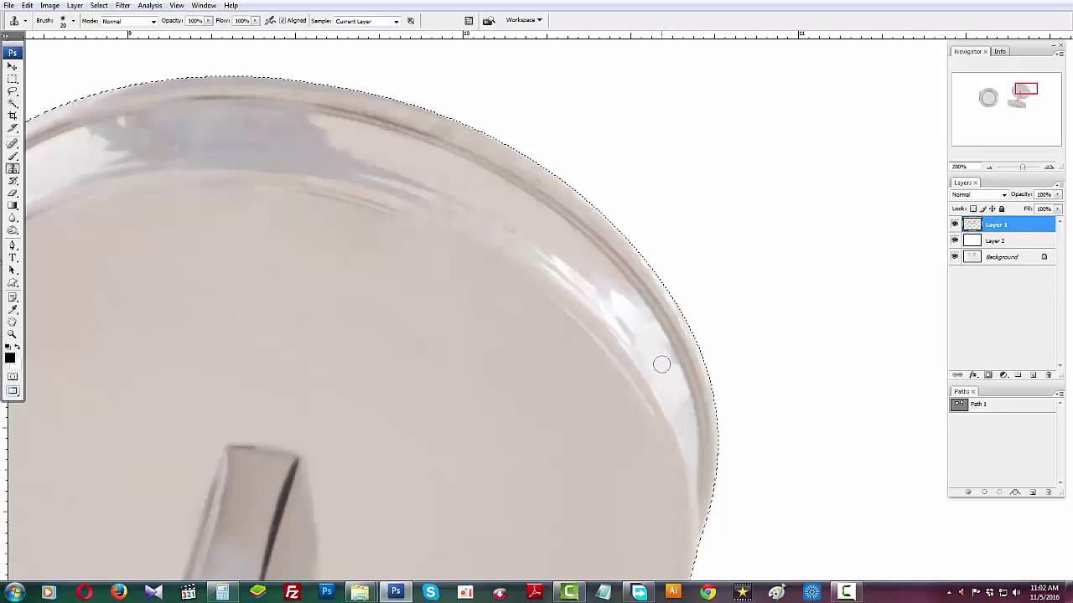
scroll(658, 362, "up", 2)
scroll(657, 362, "left", 1)
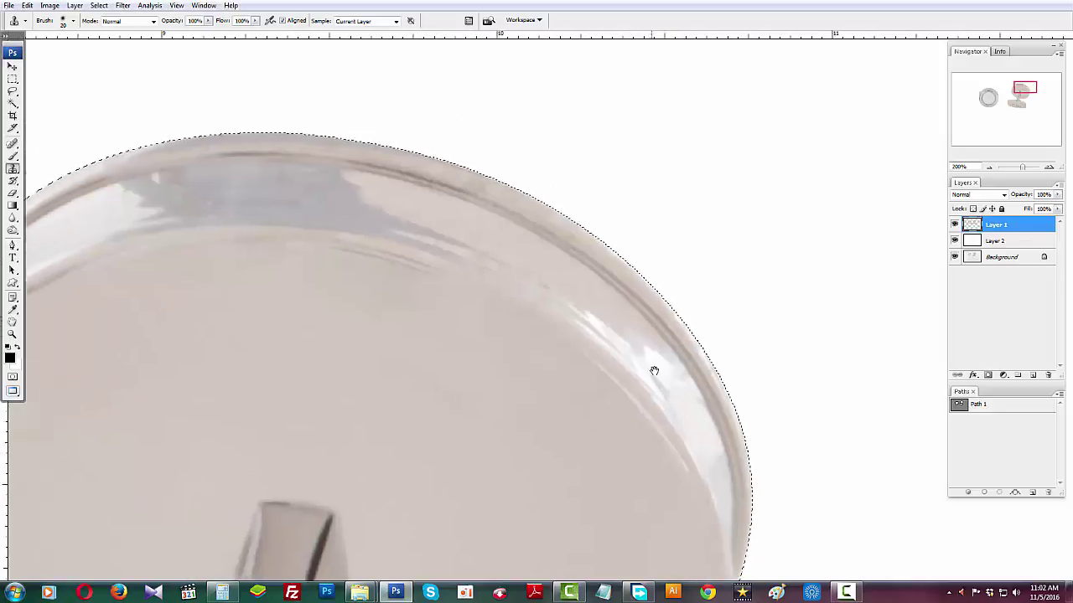
left_click(555, 327, "alt")
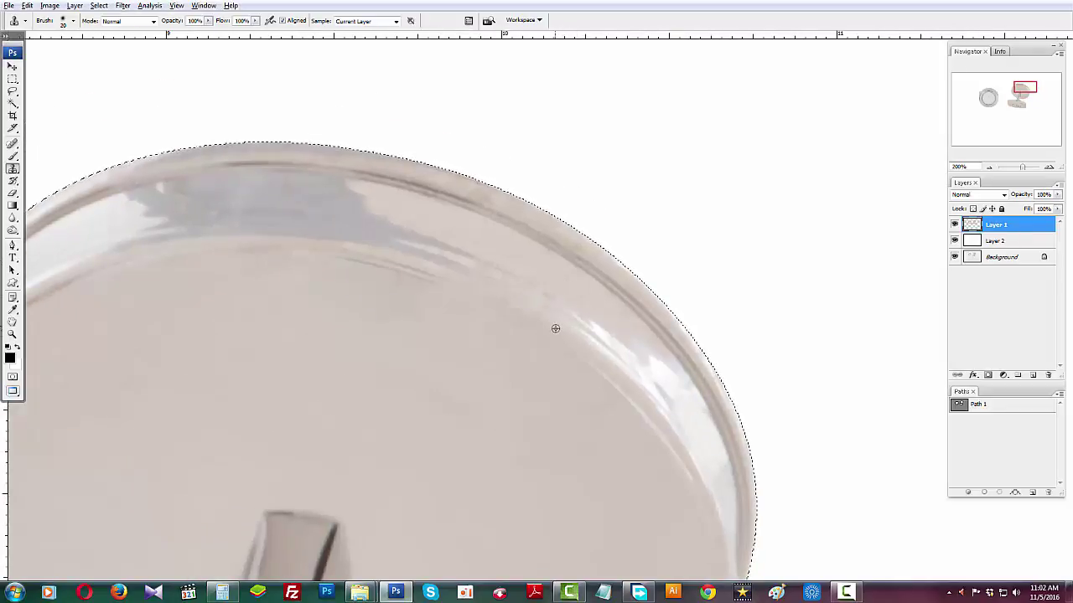
left_click_drag(434, 379, 612, 475)
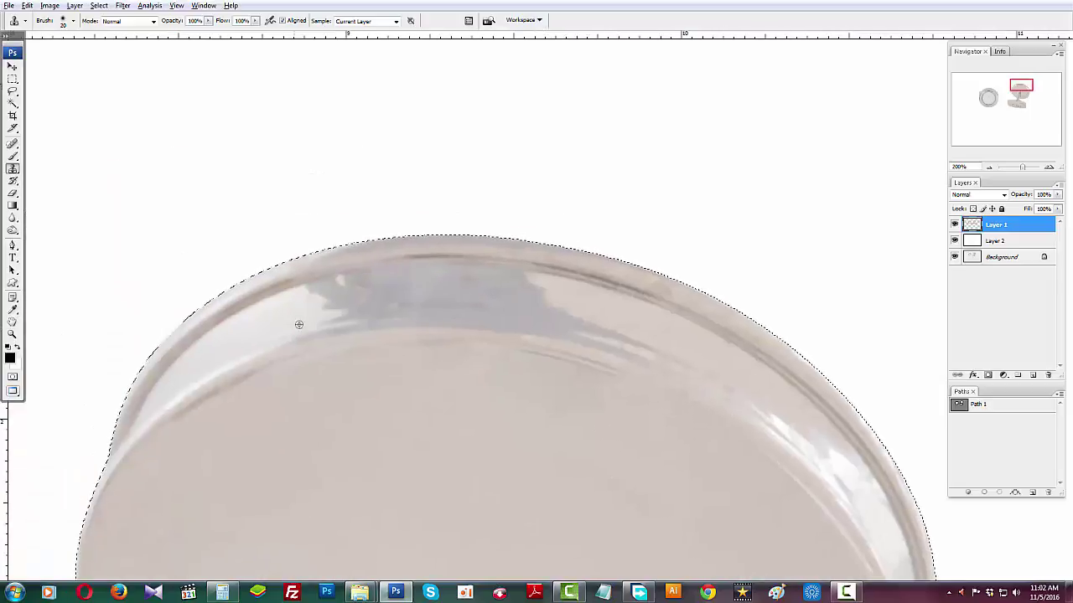
left_click(268, 274, "alt")
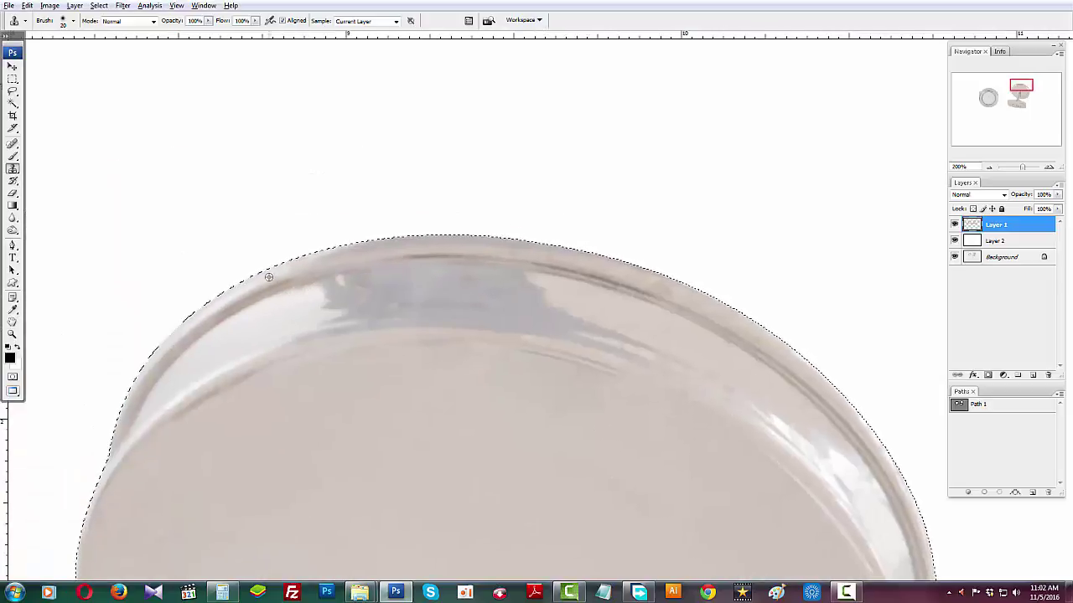
left_click(290, 268)
scroll(548, 347, "down", 2)
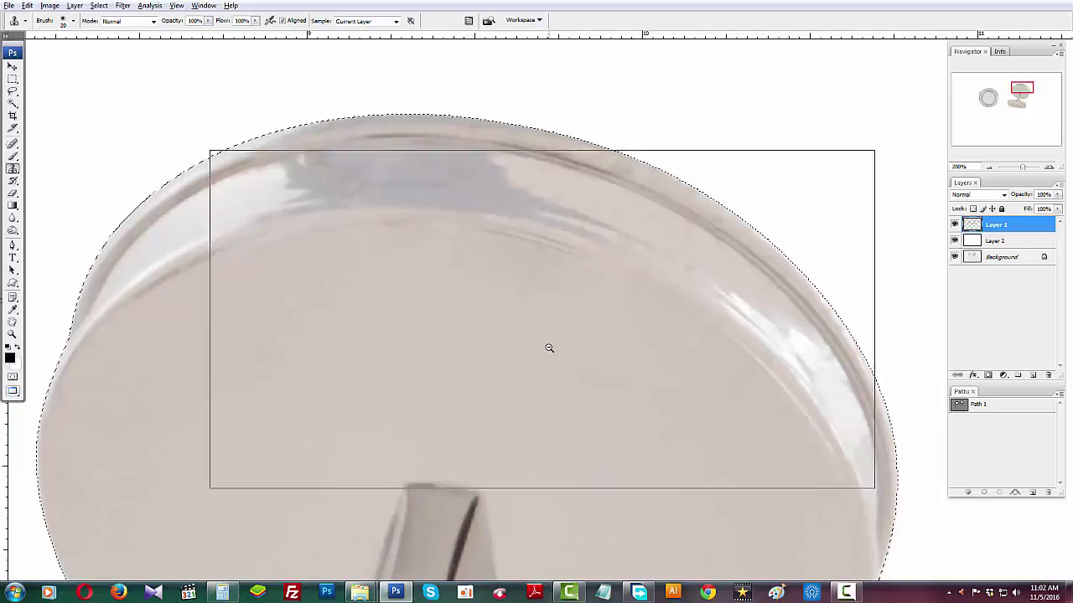
Clone the white reflection over the ragged left edge of the grey patch on the disc's rim.
left_click_drag(539, 376, 647, 372)
left_click(607, 321, "ctrl")
left_click(611, 325, "ctrl")
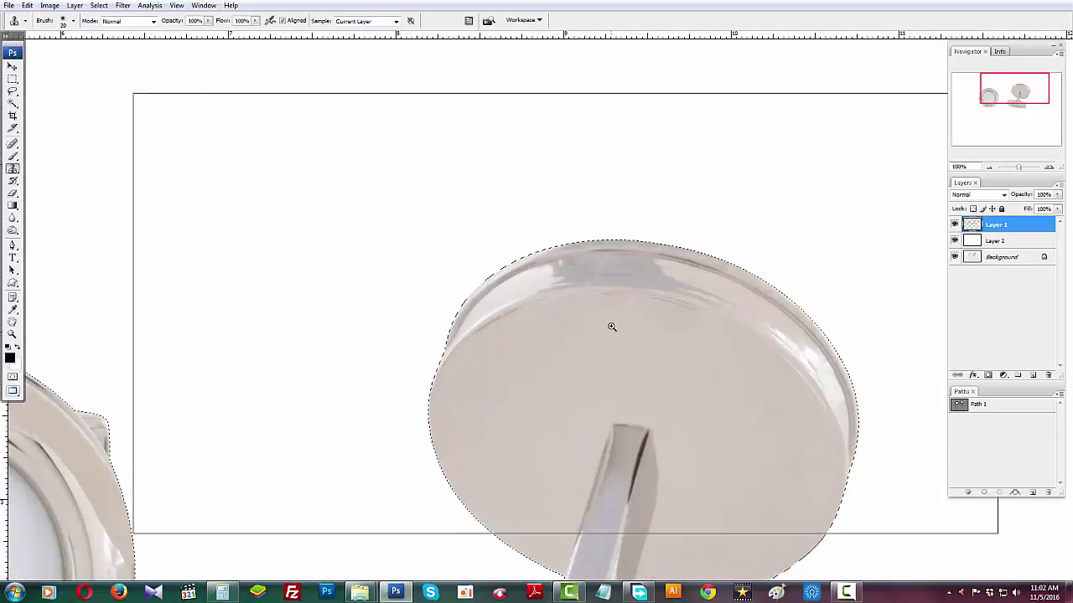
left_click(594, 324, "ctrl")
left_click_drag(594, 324, 690, 391)
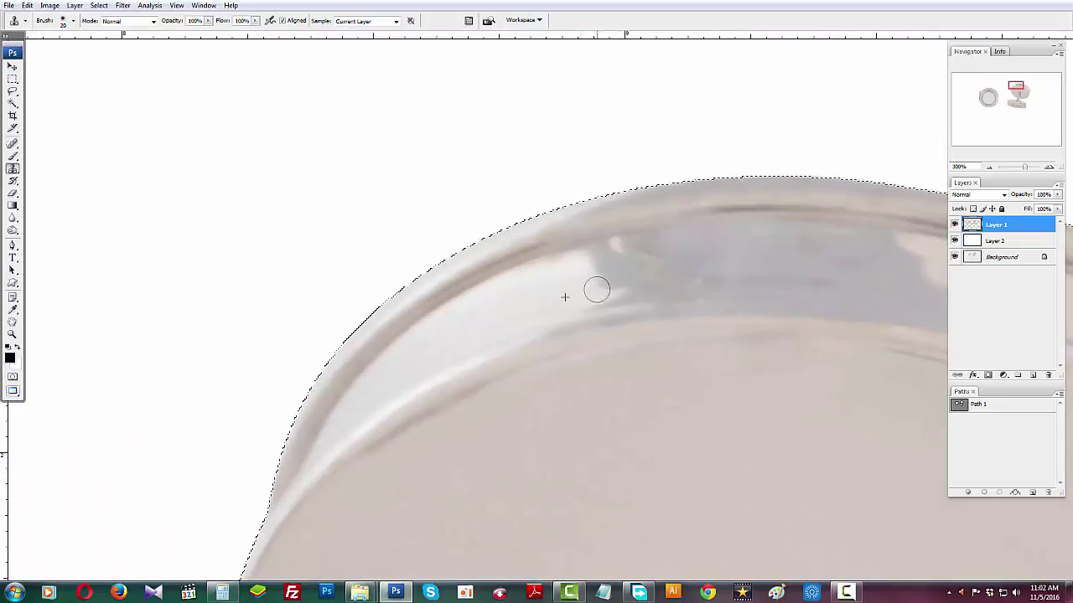
left_click_drag(584, 293, 633, 295)
left_click(520, 306, "alt")
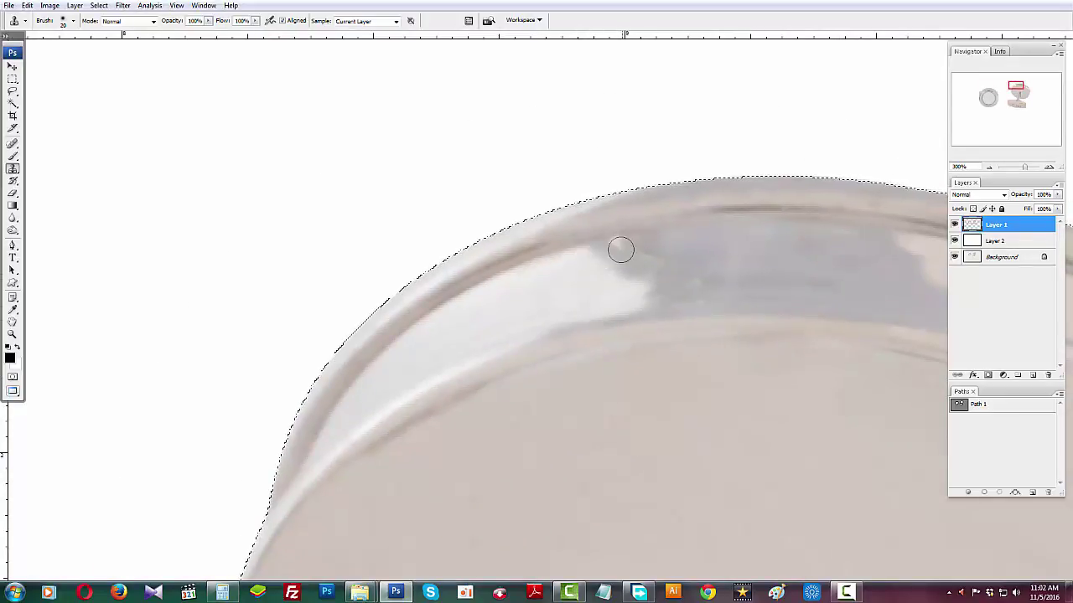
Blend the edges of the rim's grey reflection into the neighbouring tones with the Clone Stamp at 20% opacity.
left_click(553, 280, "alt")
mouse_move(612, 260)
left_mouse_down()
mouse_move(591, 259)
mouse_move(659, 280)
mouse_move(411, 320)
left_mouse_up()
left_click(586, 275, "alt")
left_click(594, 277, "alt")
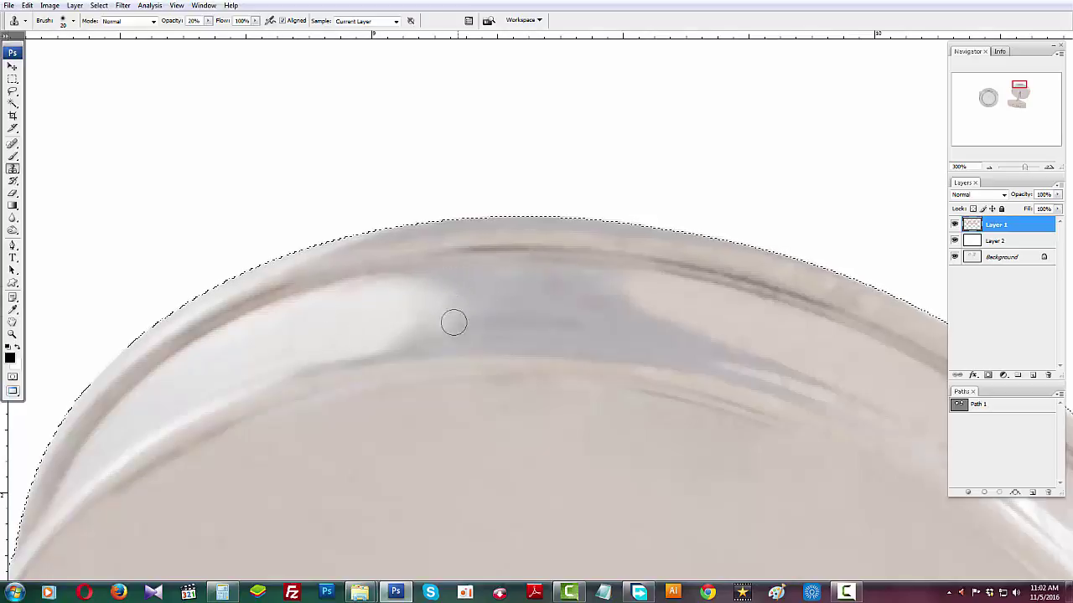
Examine the blended rim reflections up close and the back-view cufflink as a whole.
left_click(514, 331, "alt")
left_click(515, 331, "alt")
left_click(554, 386, "ctrl")
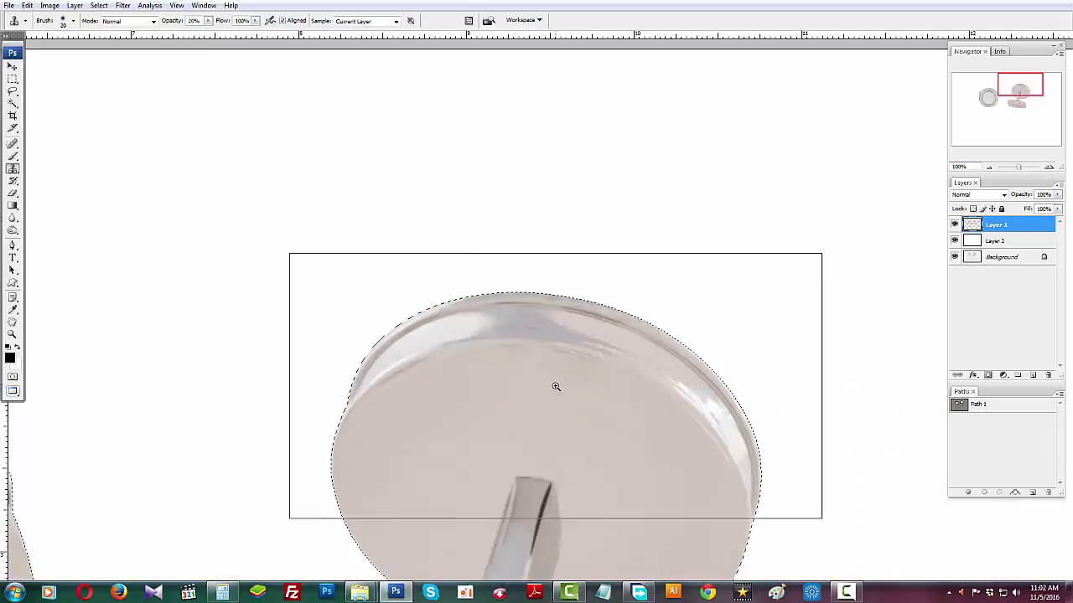
left_click_drag(556, 387, 491, 364)
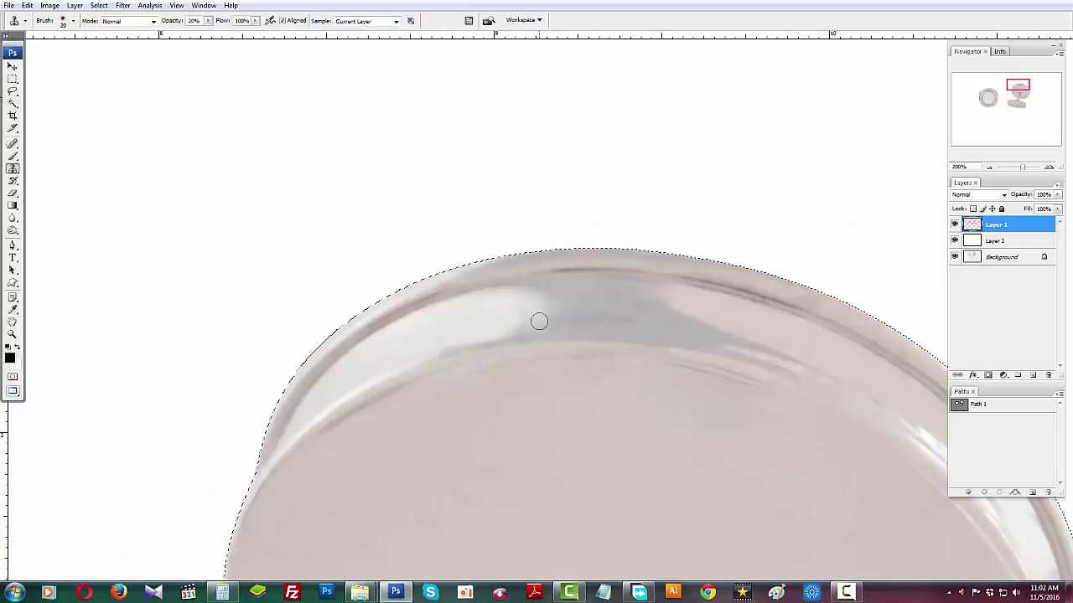
left_click_drag(610, 385, 345, 349)
left_click_drag(567, 539, 600, 213)
left_click(538, 330, "alt")
left_click(538, 330, "alt")
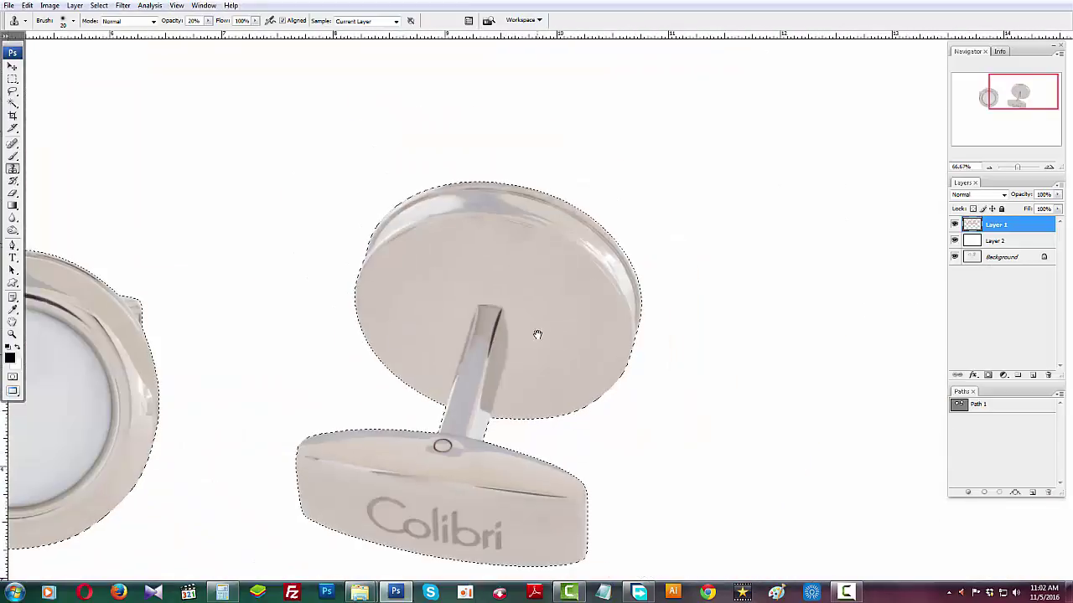
Compare the retouched cufflinks with the original photo by isolating the Background layer and restoring the other layers.
left_click_drag(537, 335, 609, 217)
mouse_move(393, 397)
left_mouse_down()
mouse_move(386, 375)
mouse_move(460, 317)
mouse_move(517, 352)
mouse_move(606, 349)
mouse_move(457, 403)
left_mouse_up()
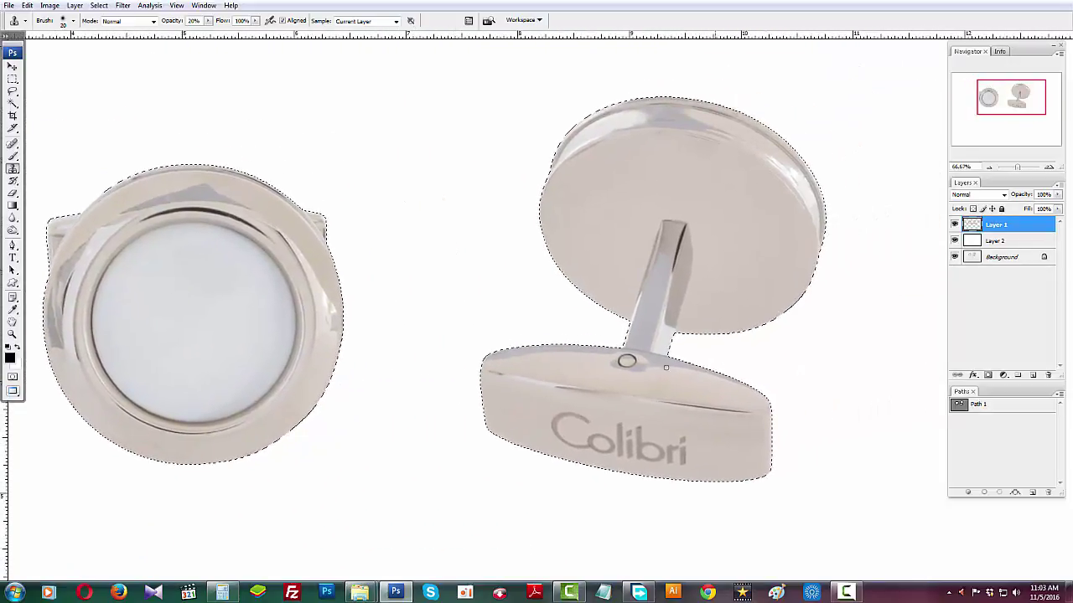
left_click(954, 258, "alt")
left_click(954, 257, "alt")
left_click(954, 257)
left_click(954, 257)
left_click(954, 257)
left_click(954, 257)
left_click(954, 257)
left_click(954, 257)
left_click(954, 257)
left_click(954, 257)
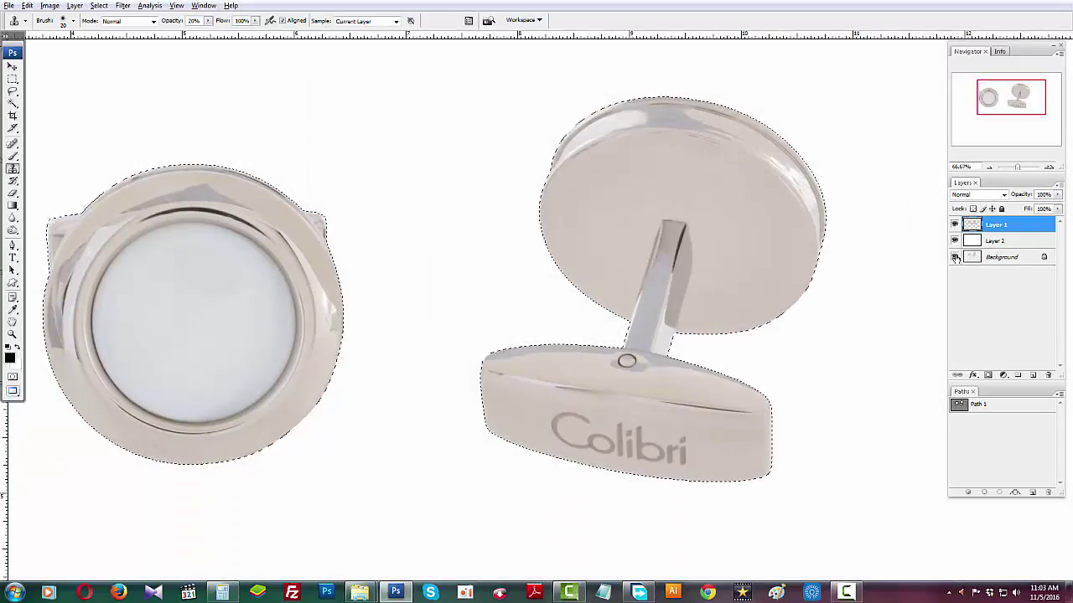
Clone beige metal over most of the grey reflection at the top of the front-view ring, using 100% opacity and brush size 25.
left_click_drag(638, 286, 800, 331)
left_click(491, 329, "ctrl")
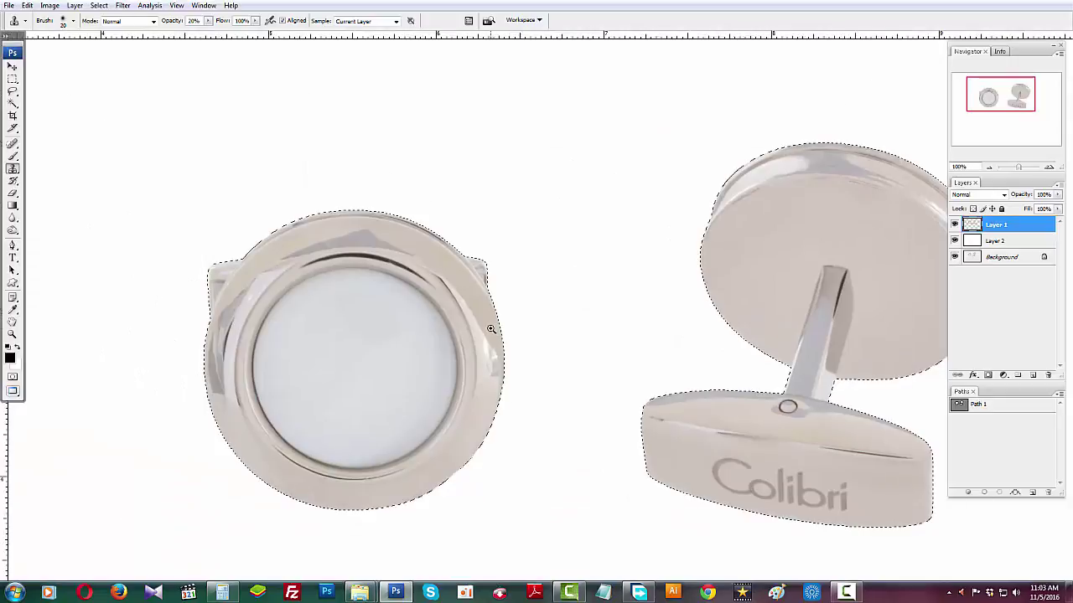
left_click(487, 329, "ctrl")
left_click_drag(210, 225, 519, 363)
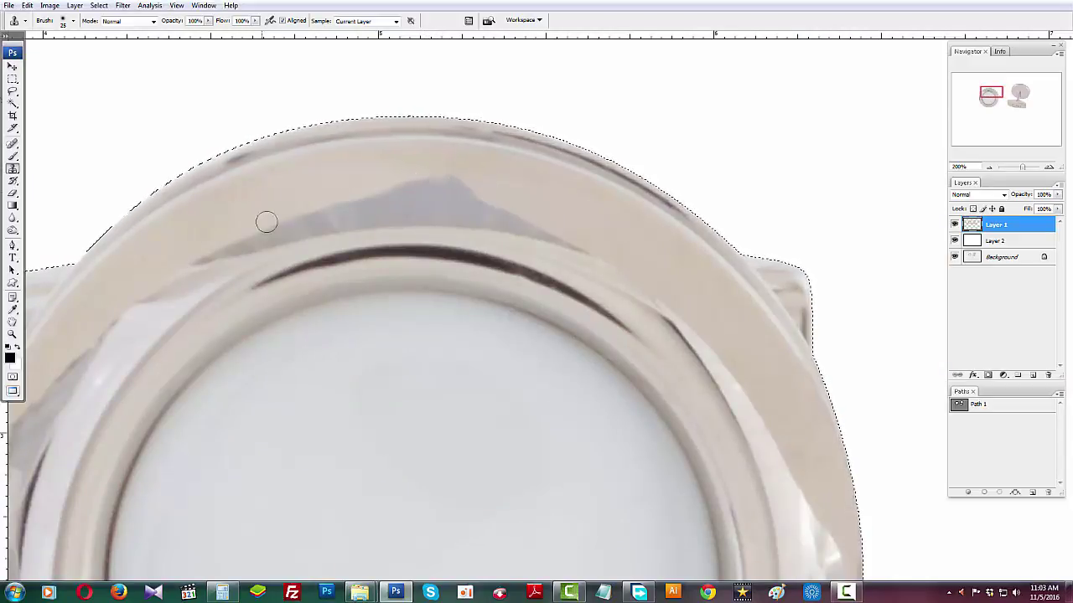
left_click_drag(215, 244, 202, 252)
mouse_move(443, 170)
left_mouse_down()
mouse_move(401, 200)
mouse_move(266, 236)
mouse_move(462, 180)
mouse_move(382, 207)
left_mouse_up()
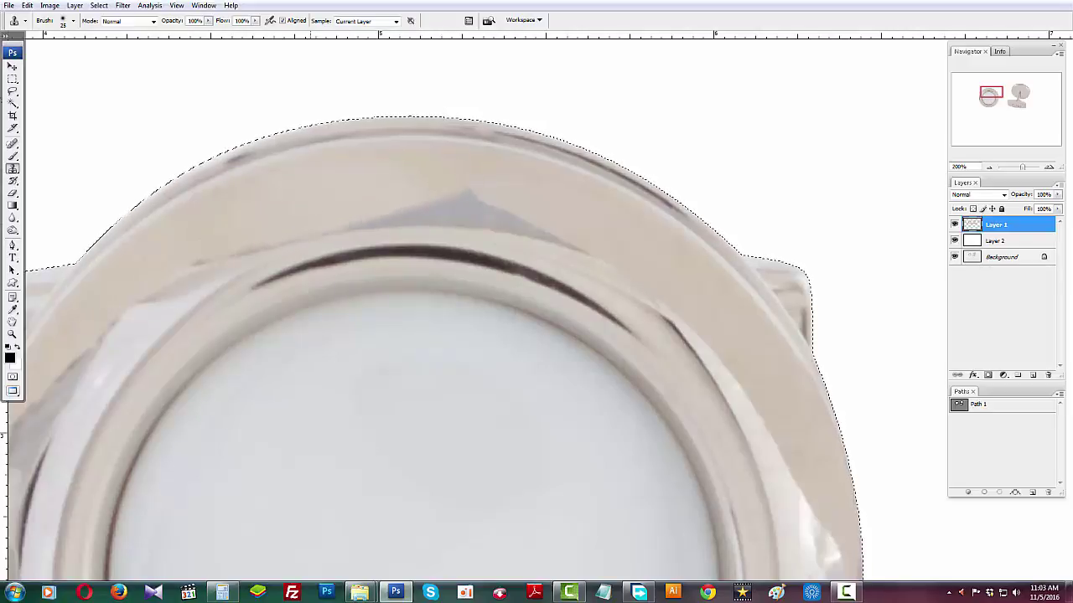
left_click_drag(479, 185, 386, 217)
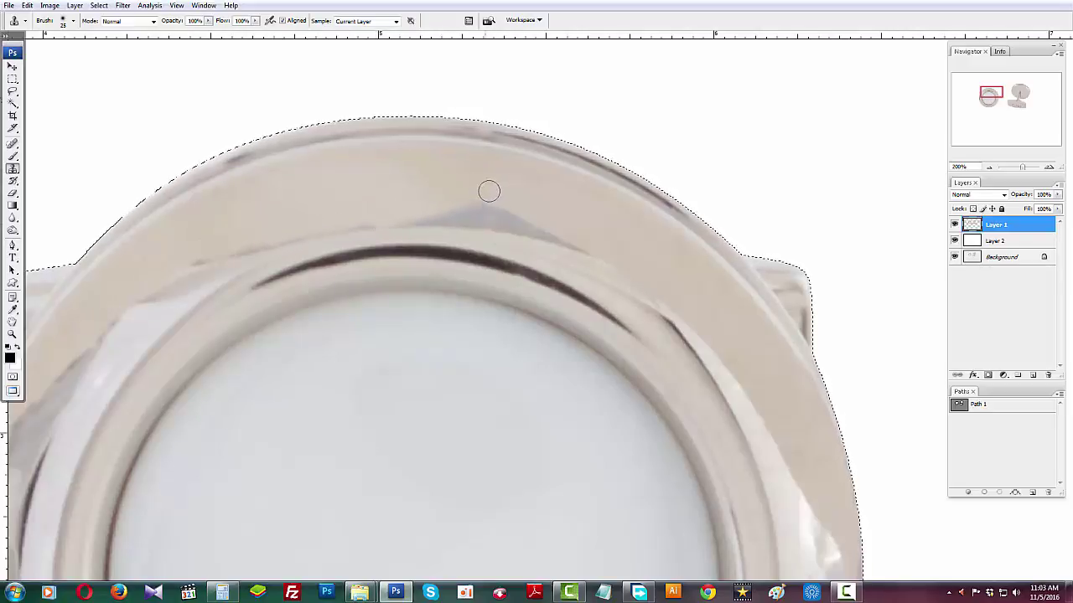
mouse_move(431, 219)
left_mouse_down()
mouse_move(419, 216)
mouse_move(444, 216)
left_mouse_up()
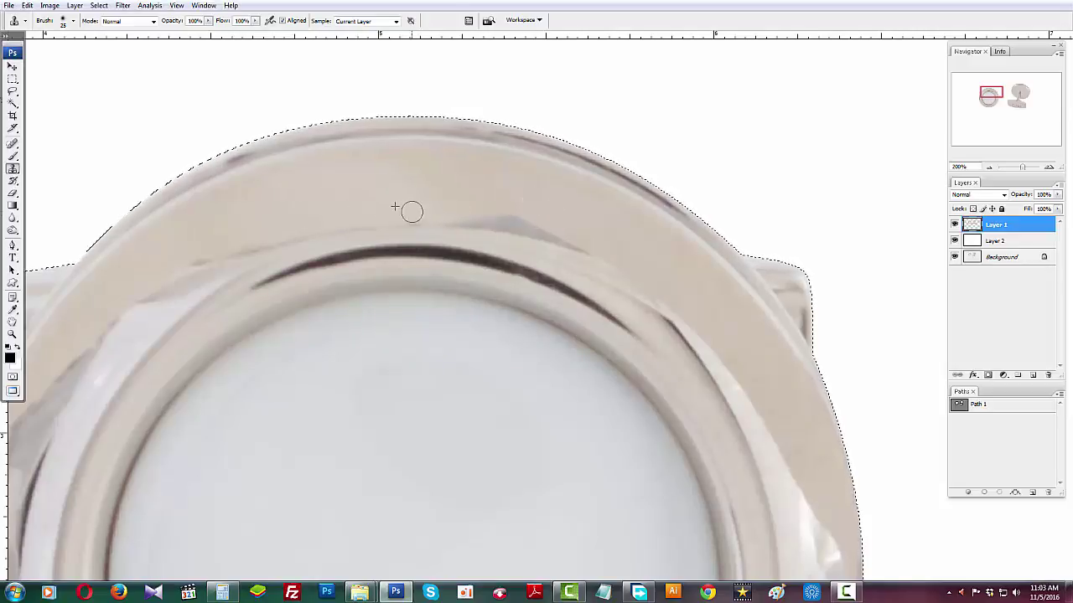
Clone out the remaining grey peak at the top of the front-view ring and smooth the metal beside it.
left_click(308, 214, "alt")
left_click_drag(417, 218, 321, 213)
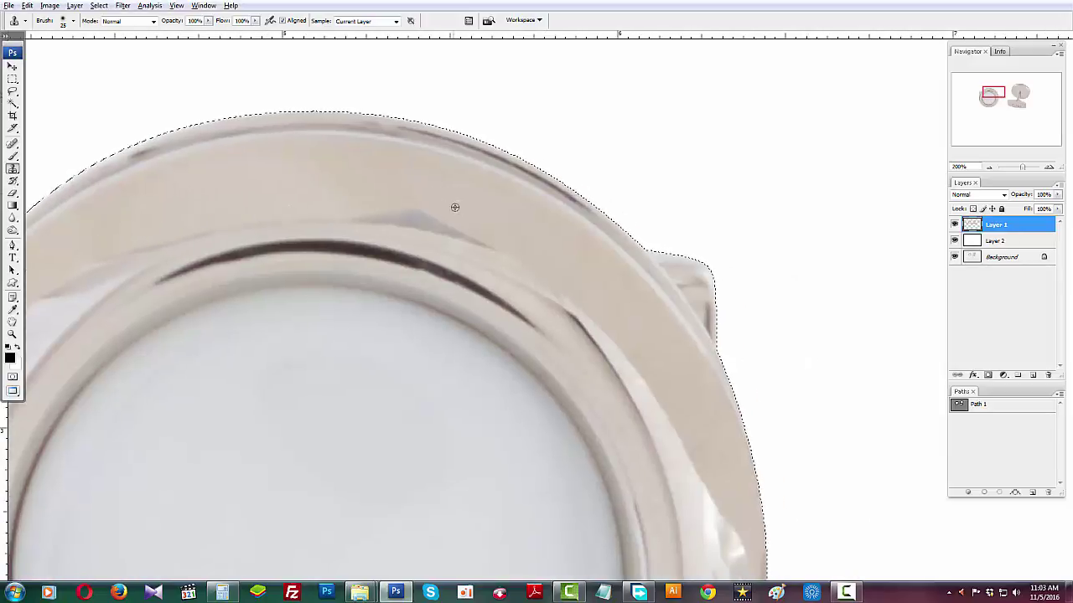
left_click(476, 223, "alt")
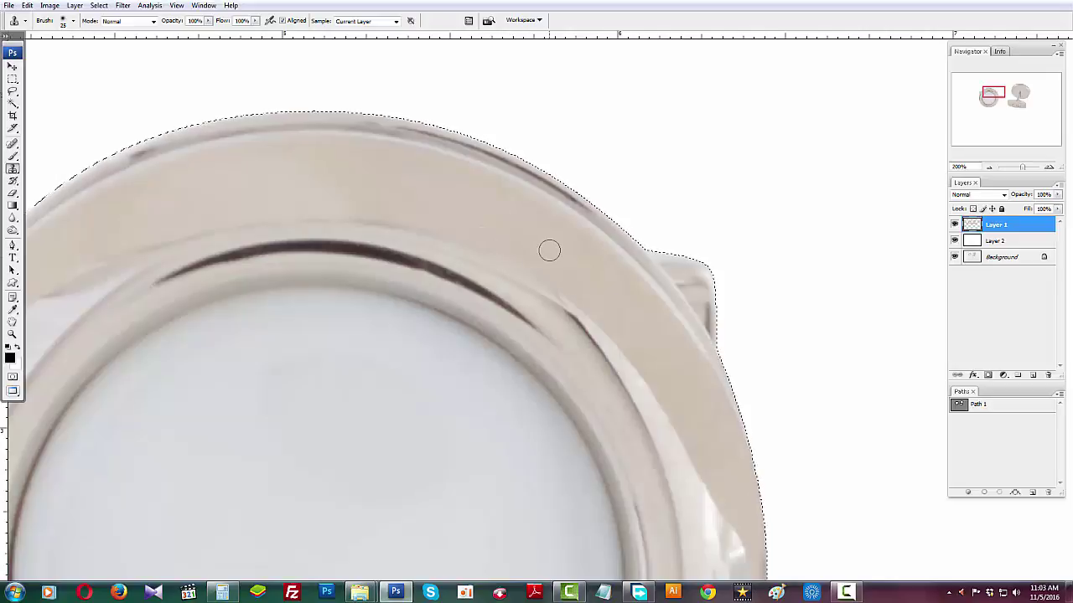
left_click(488, 239, "alt")
left_click_drag(496, 247, 499, 247)
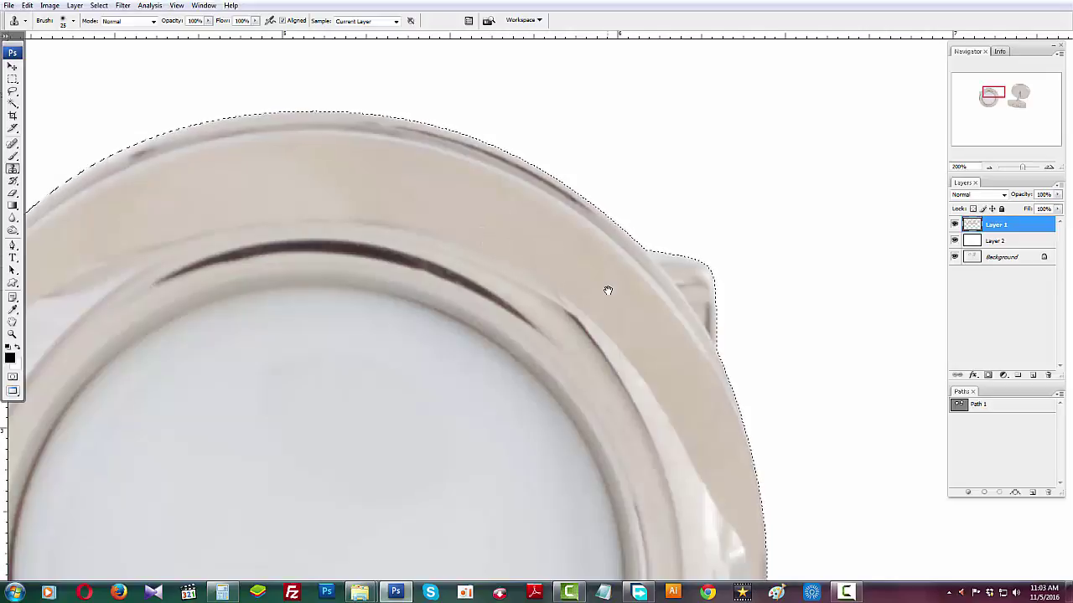
Retouch the ring's upper-left face beside the white reflection and the dark mark on the protruding corner behind it.
left_click_drag(606, 290, 865, 281)
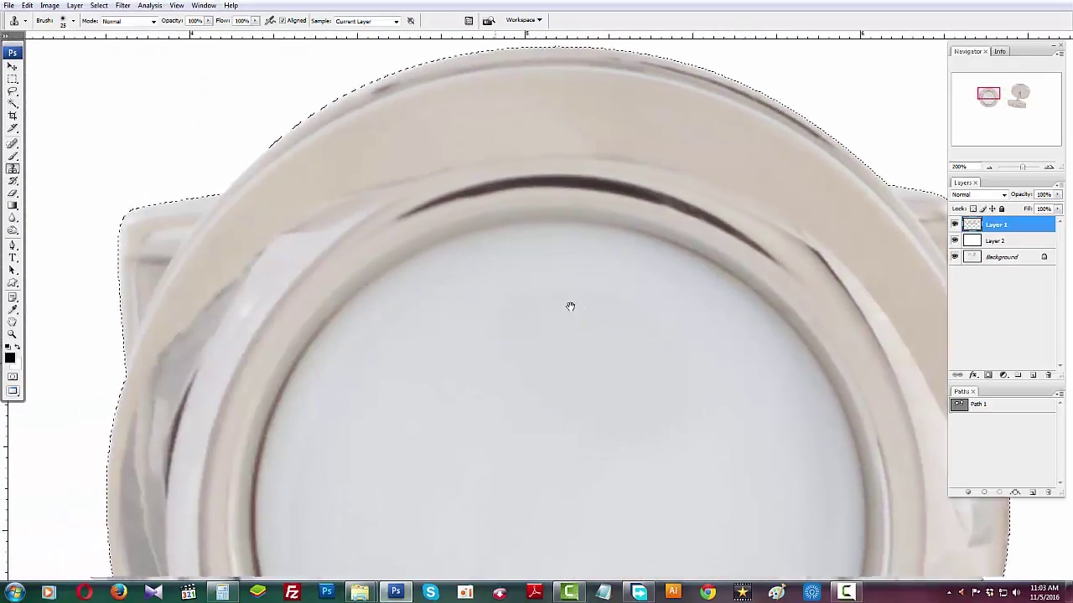
left_click_drag(489, 385, 639, 452)
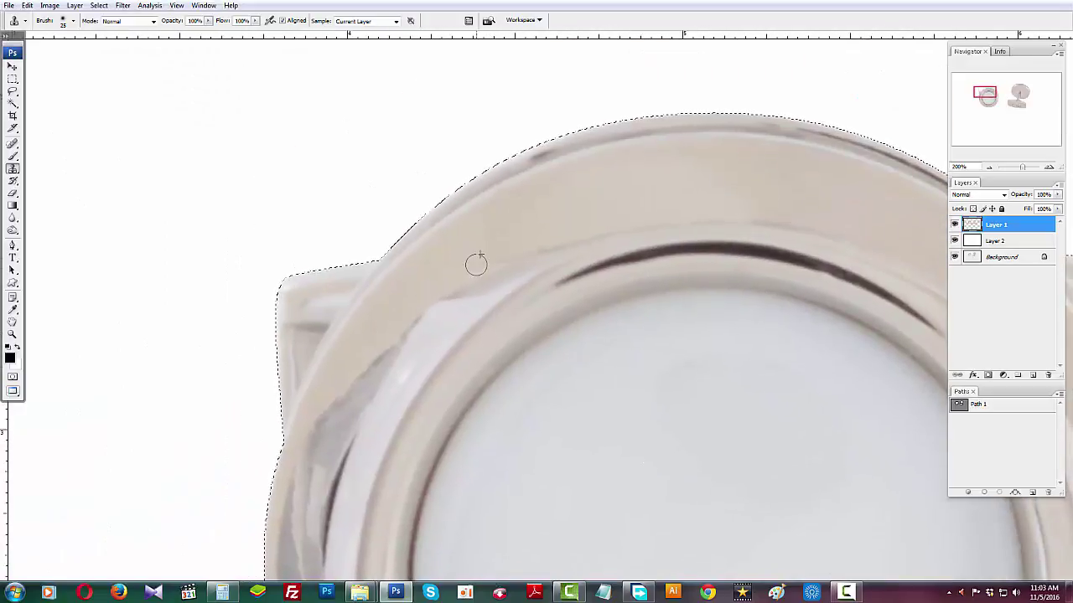
left_click_drag(449, 290, 533, 219)
left_click(500, 237)
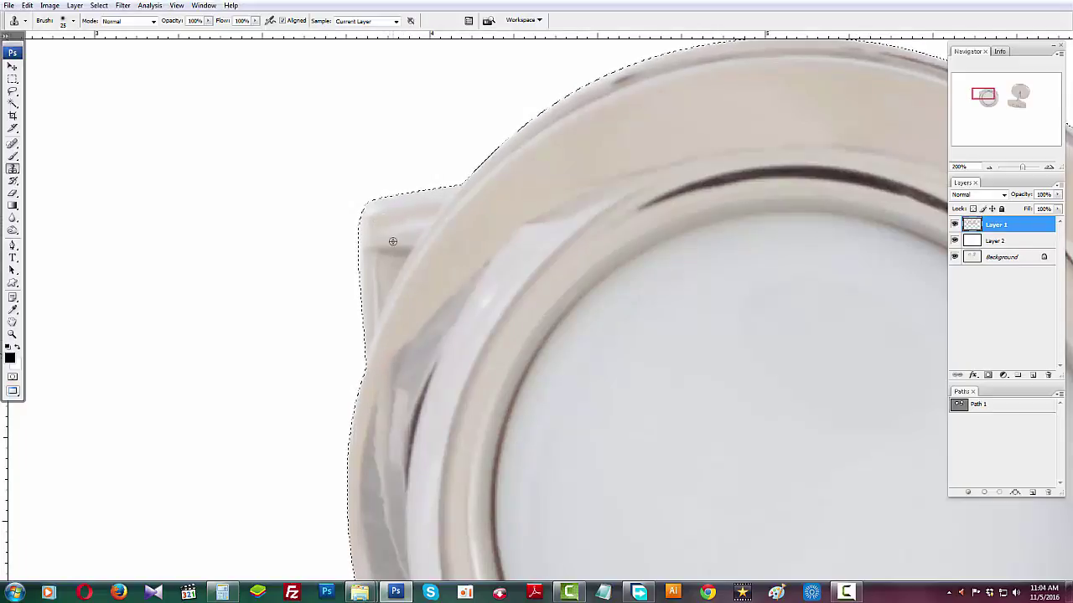
left_click_drag(376, 243, 373, 251)
key("alt")
Clone away the blotches on the bottom of the front-view ring, below the thin dark line.
left_click_drag(478, 327, 424, 214)
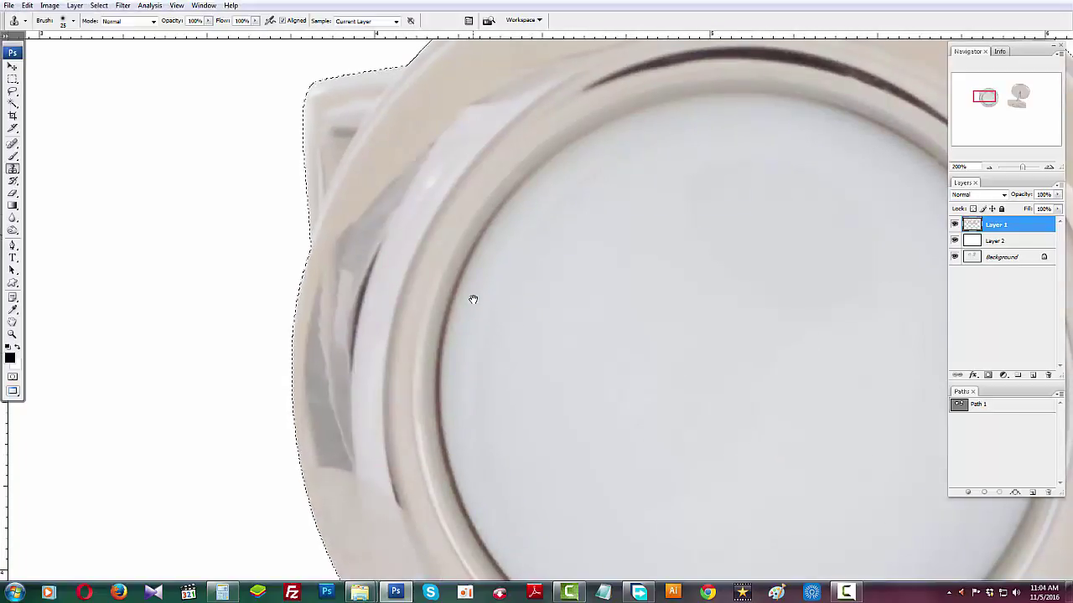
left_click_drag(562, 470, 476, 414)
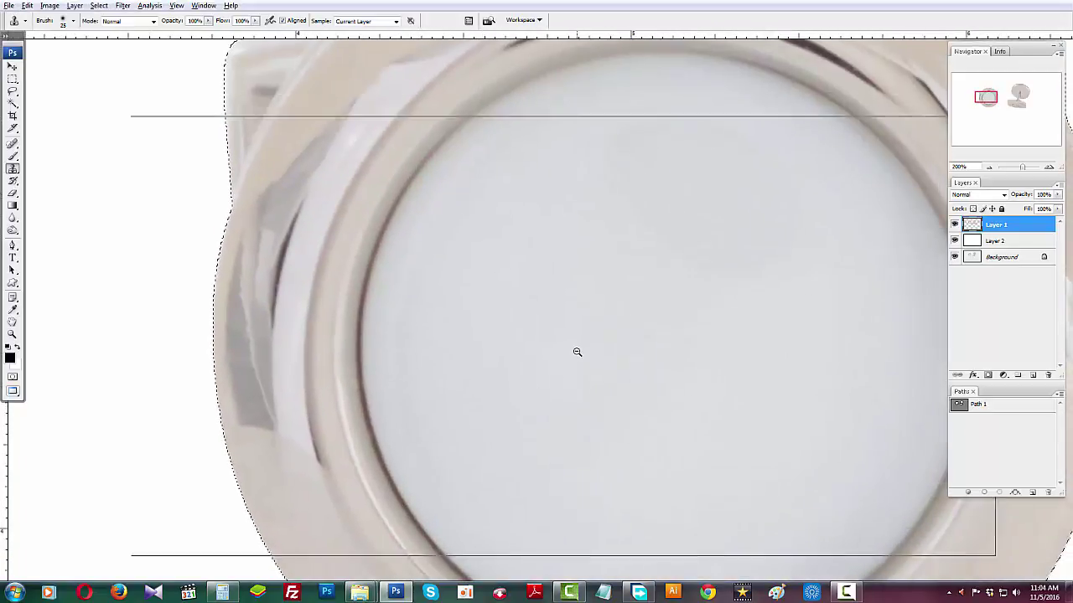
left_click(576, 351, "alt")
left_click(576, 350, "alt")
left_click_drag(641, 393, 636, 234)
left_click(652, 318, "ctrl")
left_click(623, 318, "ctrl")
left_click(596, 415, "ctrl")
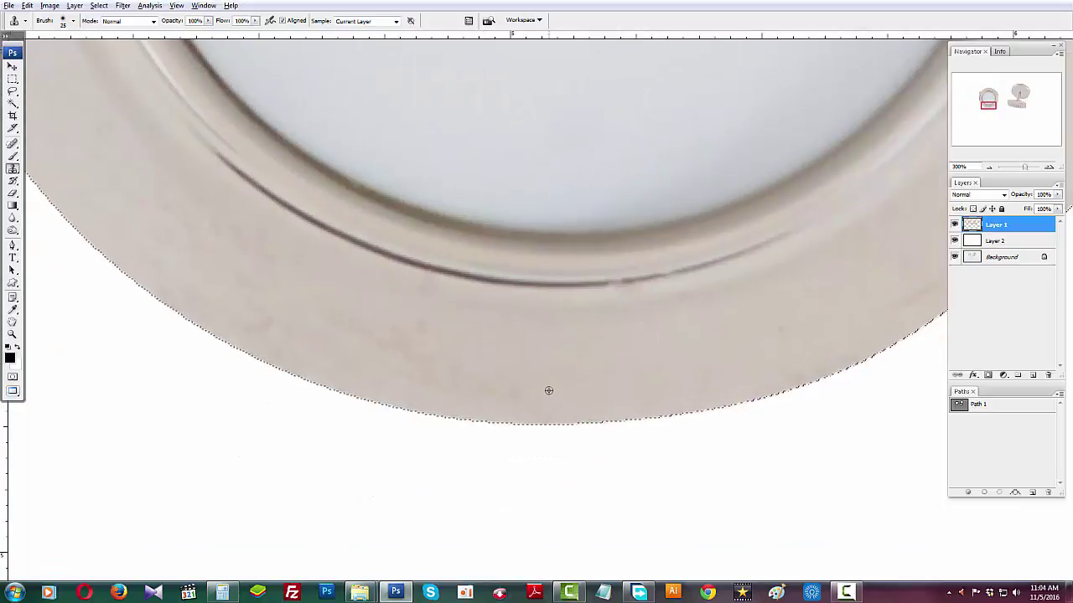
left_click(486, 356, "alt")
mouse_move(438, 344)
left_mouse_down()
mouse_move(400, 340)
mouse_move(416, 340)
left_mouse_up()
Even out the blemishes along the ring's lower-left band using clean metal as the clone source.
left_click_drag(350, 306, 502, 343)
left_click(258, 208, "alt")
mouse_move(292, 238)
left_mouse_down()
mouse_move(342, 272)
mouse_move(416, 305)
left_mouse_up()
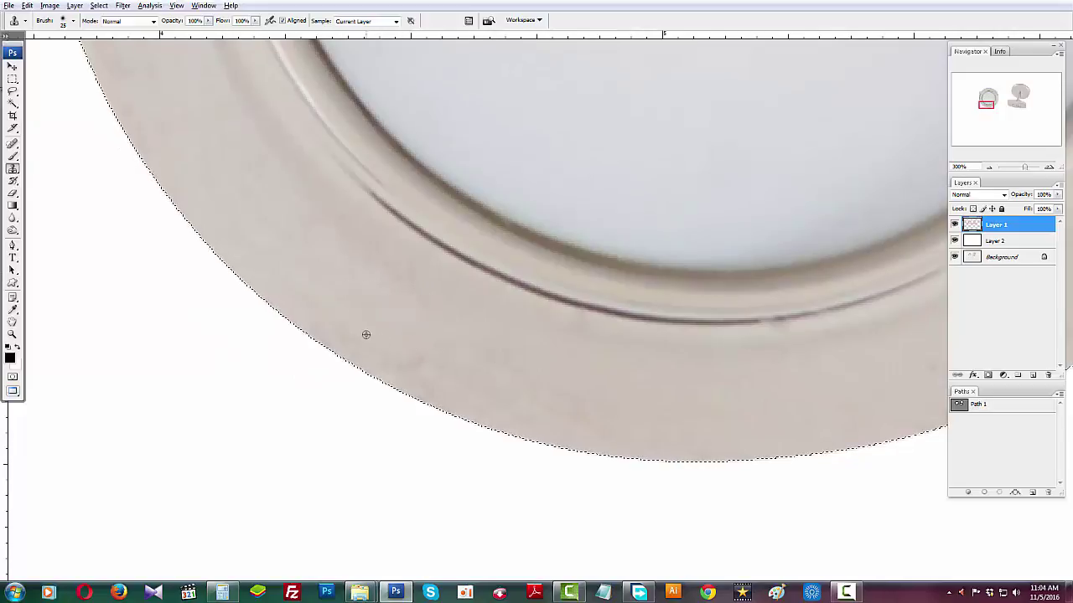
left_click(367, 334, "alt")
mouse_move(393, 355)
left_mouse_down()
mouse_move(426, 378)
mouse_move(418, 366)
left_mouse_up()
left_click(634, 431, "alt")
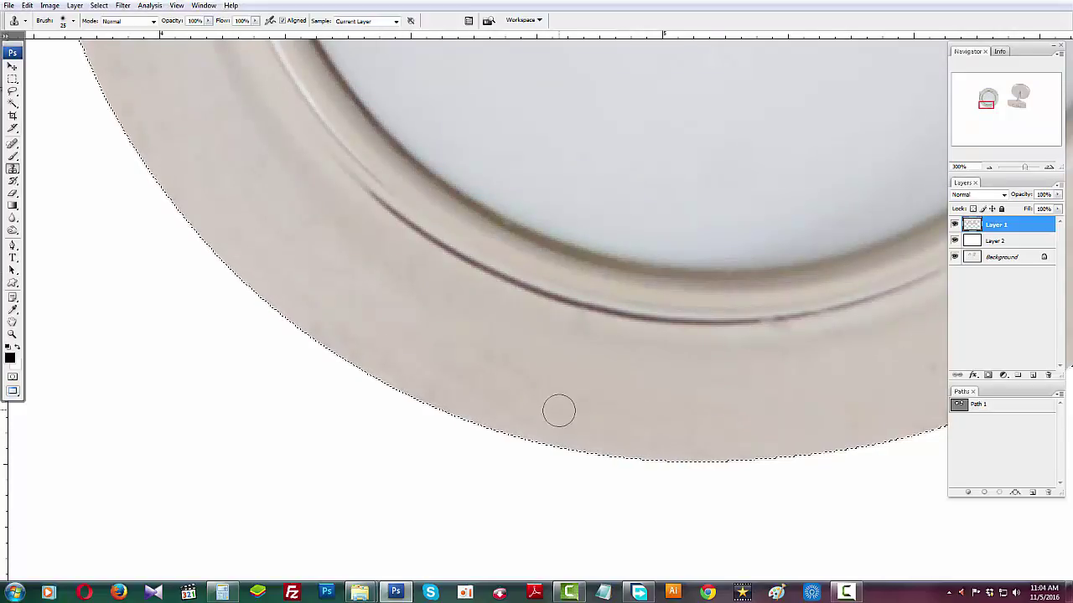
Repair the break in the thin dark line at the bottom of the ring and clean the metal around it.
left_click_drag(637, 362, 486, 358)
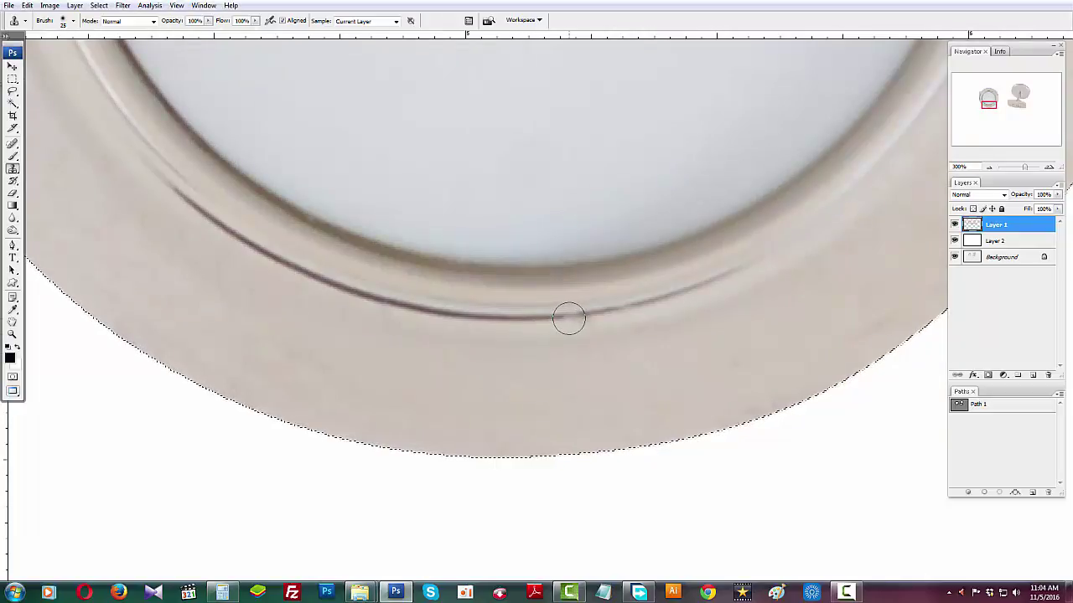
key("ctrl+z")
left_click_drag(731, 397, 575, 368)
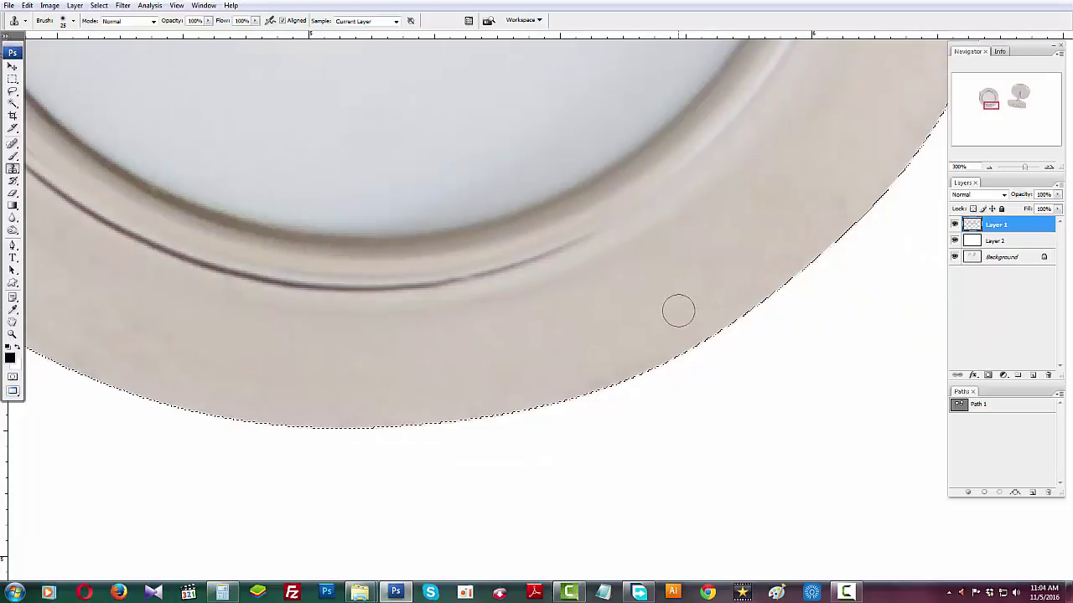
Clone beige metal along the outer edge of the white reflection on the ring's right side to straighten it.
mouse_move(678, 310)
left_mouse_down()
mouse_move(623, 340)
mouse_move(587, 416)
left_mouse_up()
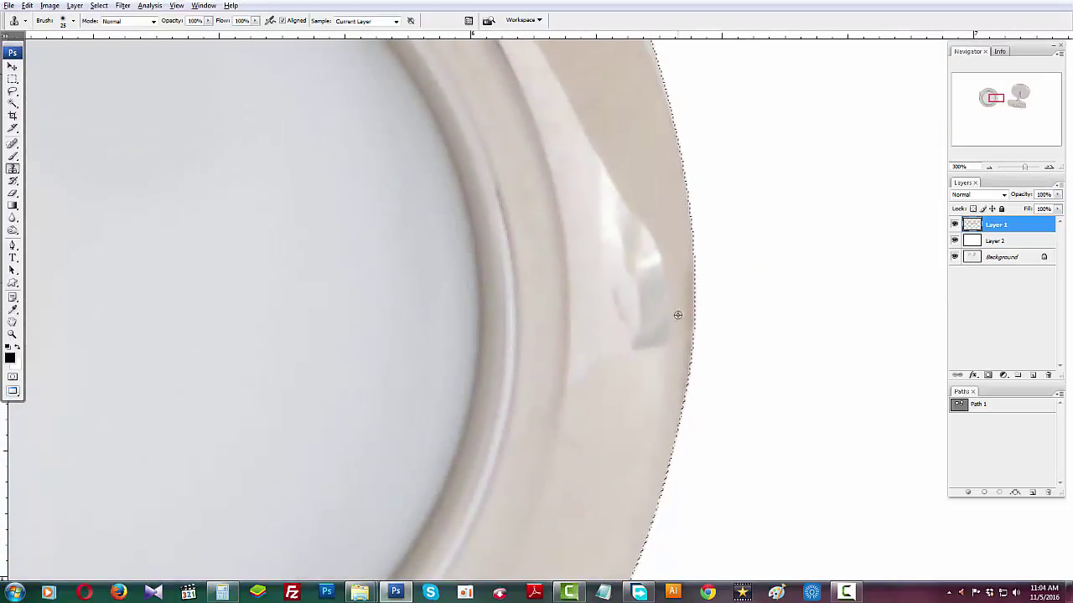
left_click(662, 207, "alt")
left_click(630, 142, "alt")
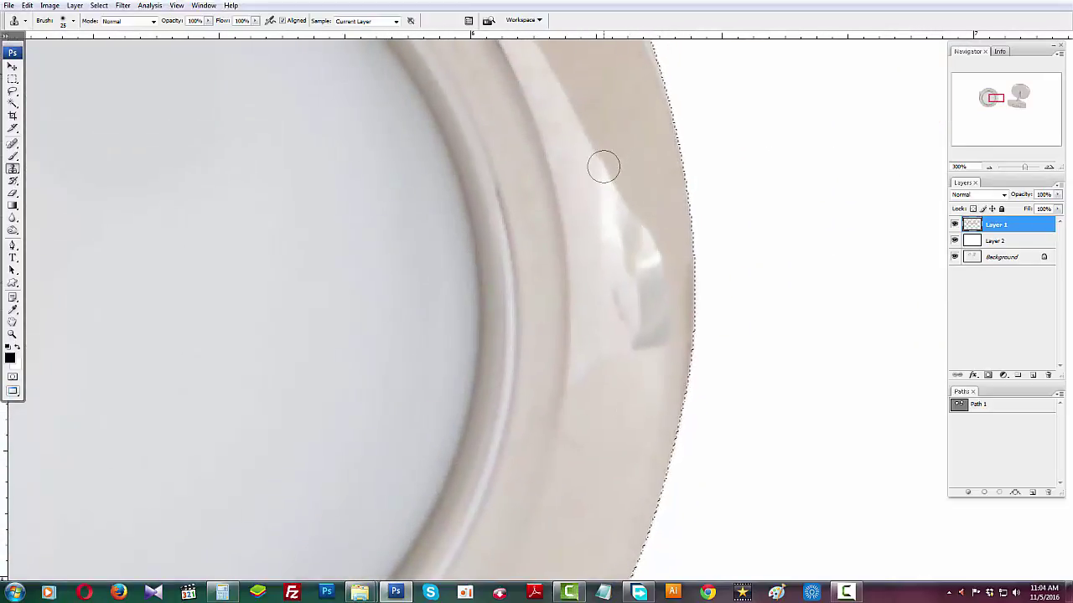
left_click(604, 168)
left_click(670, 262, "shift")
left_click_drag(632, 204, 625, 337)
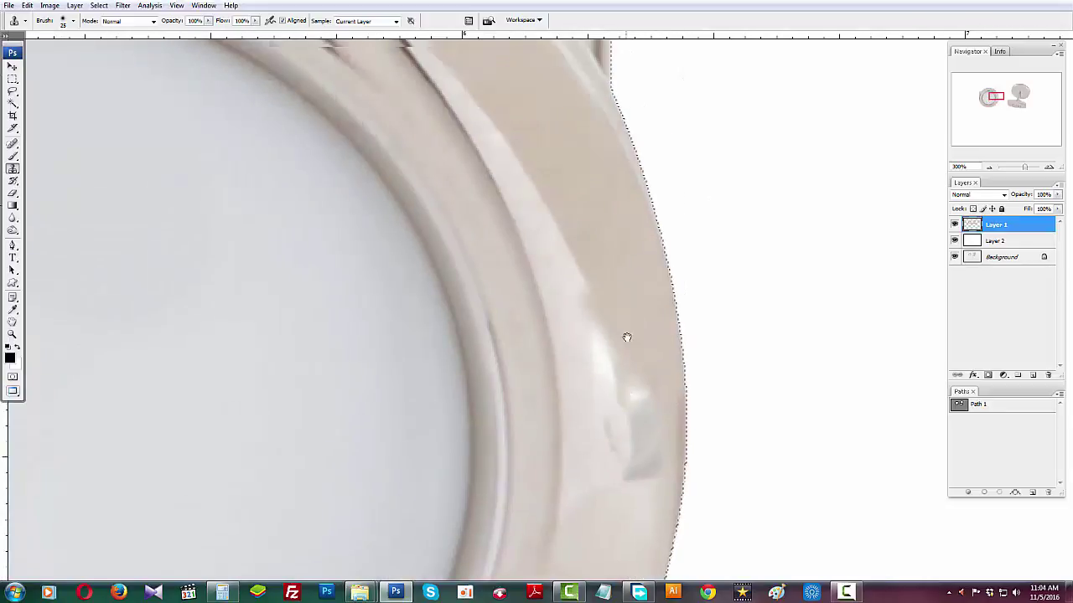
left_click_drag(556, 160, 553, 213)
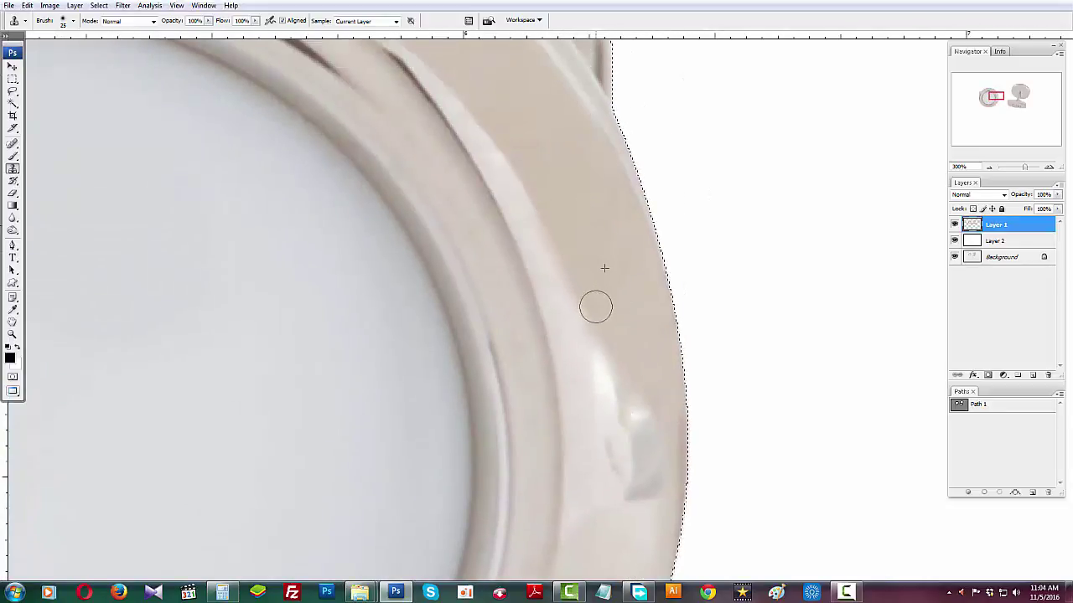
mouse_move(611, 326)
left_mouse_down()
mouse_move(572, 251)
mouse_move(597, 327)
left_mouse_up()
Clone out the grey patch on the ring's right side and clean the adjoining edge of the white reflection.
left_click(576, 229, "alt")
left_click_drag(616, 393, 574, 233)
mouse_move(568, 307)
left_mouse_down()
mouse_move(578, 273)
mouse_move(563, 268)
mouse_move(562, 242)
left_mouse_up()
left_click(563, 315, "alt")
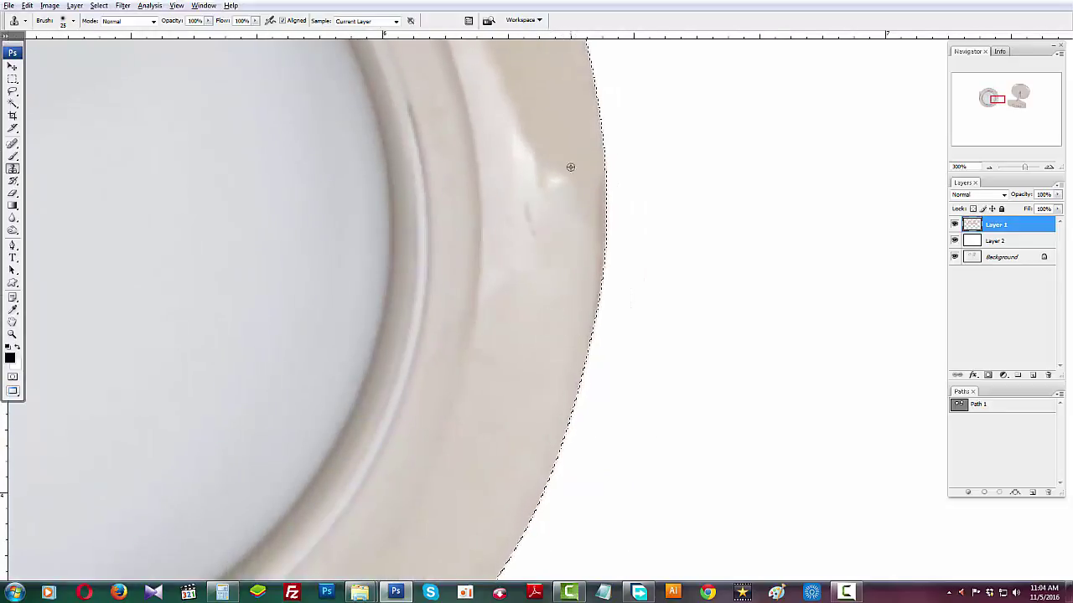
mouse_move(562, 173)
left_mouse_down()
mouse_move(560, 198)
mouse_move(576, 206)
mouse_move(561, 223)
left_mouse_up()
left_click(570, 132, "alt")
left_click(575, 185, "alt")
left_click(558, 333, "alt")
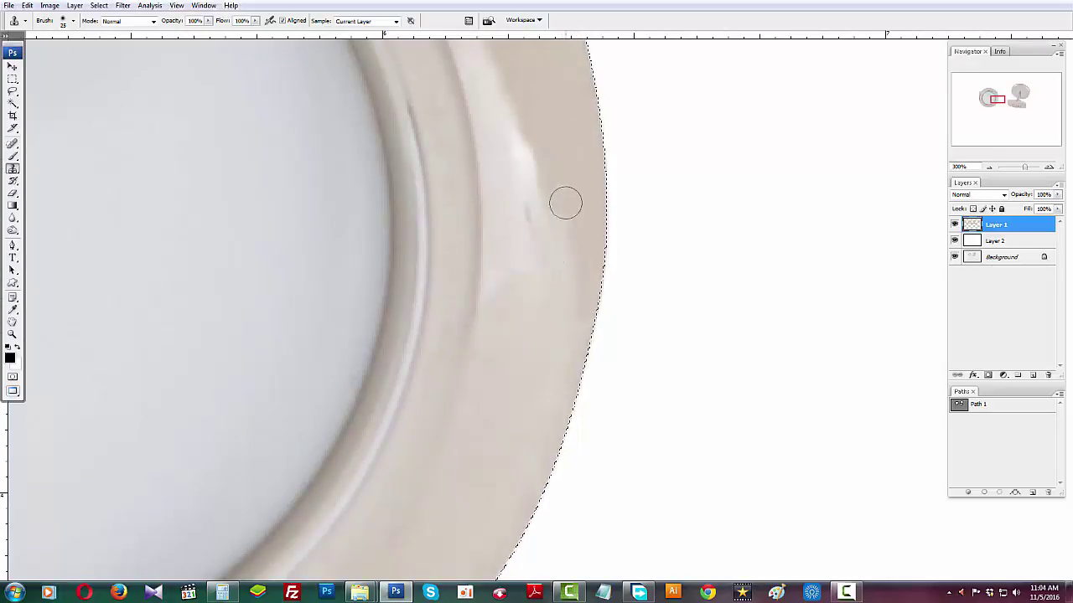
left_click(544, 112, "alt")
left_click_drag(538, 122, 540, 145)
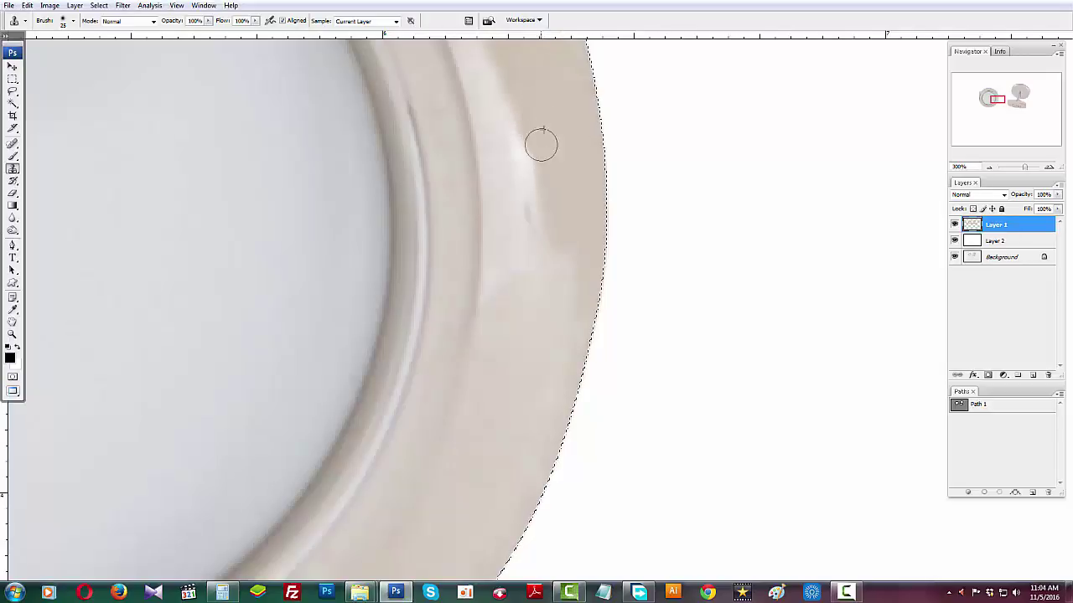
Soften the white reflection on the ring's right side with the Clone Stamp at 20% opacity and brush size 40.
left_click(560, 314, "ctrl+alt")
left_click_drag(561, 314, 504, 348)
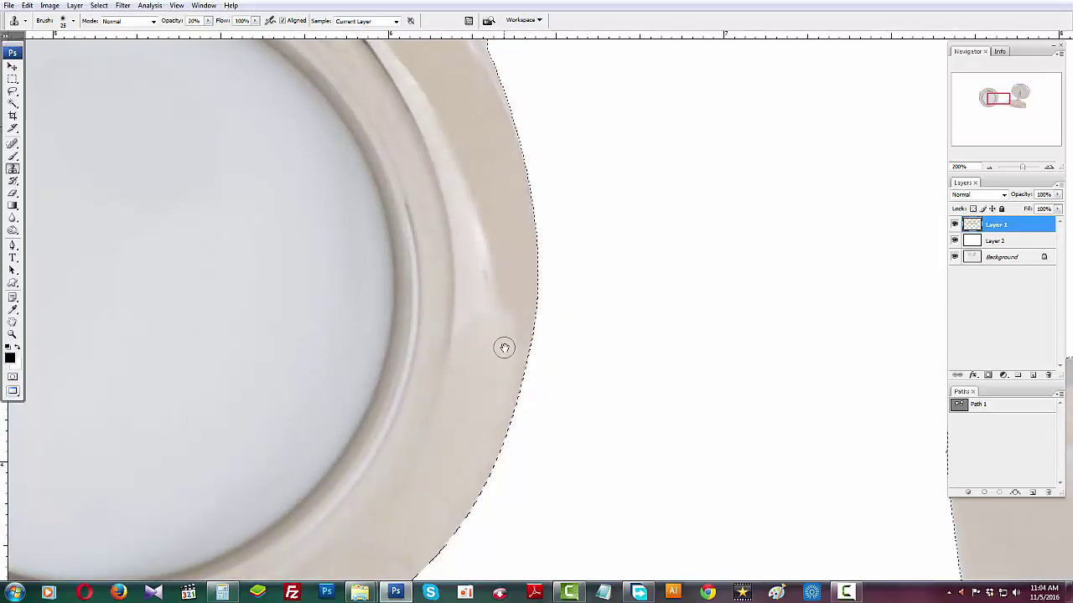
left_click_drag(475, 202, 483, 242)
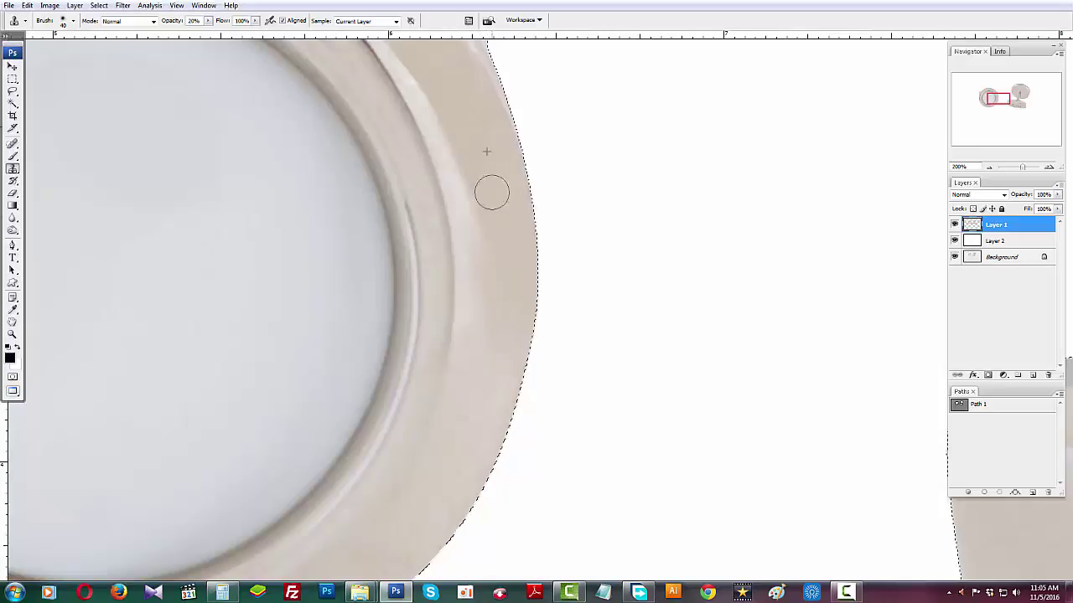
Compare both retouched cufflinks with the original photo by toggling the Background layer's visibility.
scroll(502, 315, "down", 3)
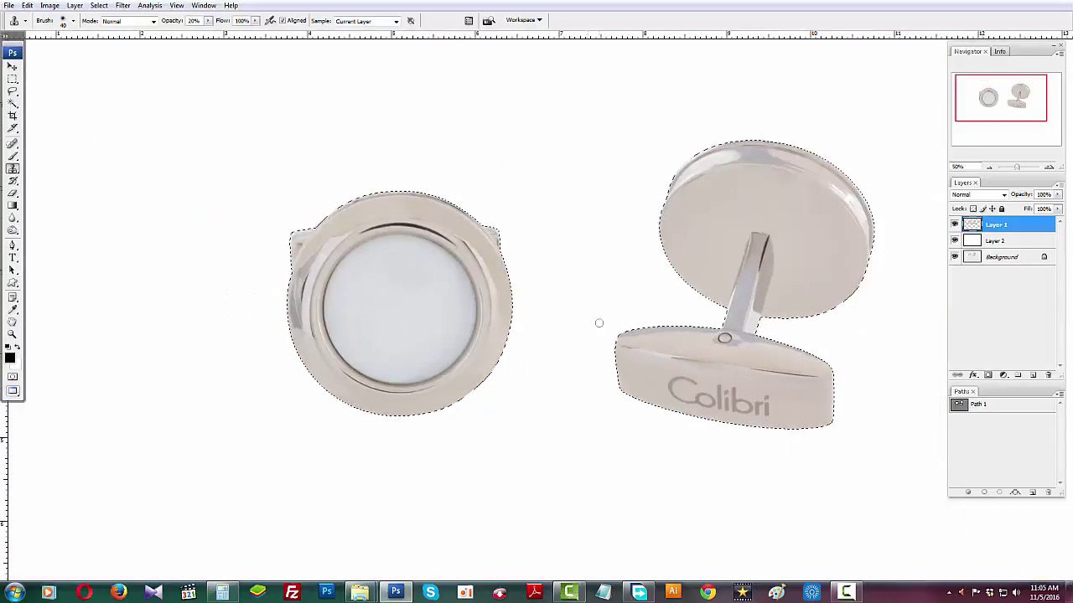
left_click(954, 256)
left_click(953, 257)
left_click(954, 256)
left_click(954, 256)
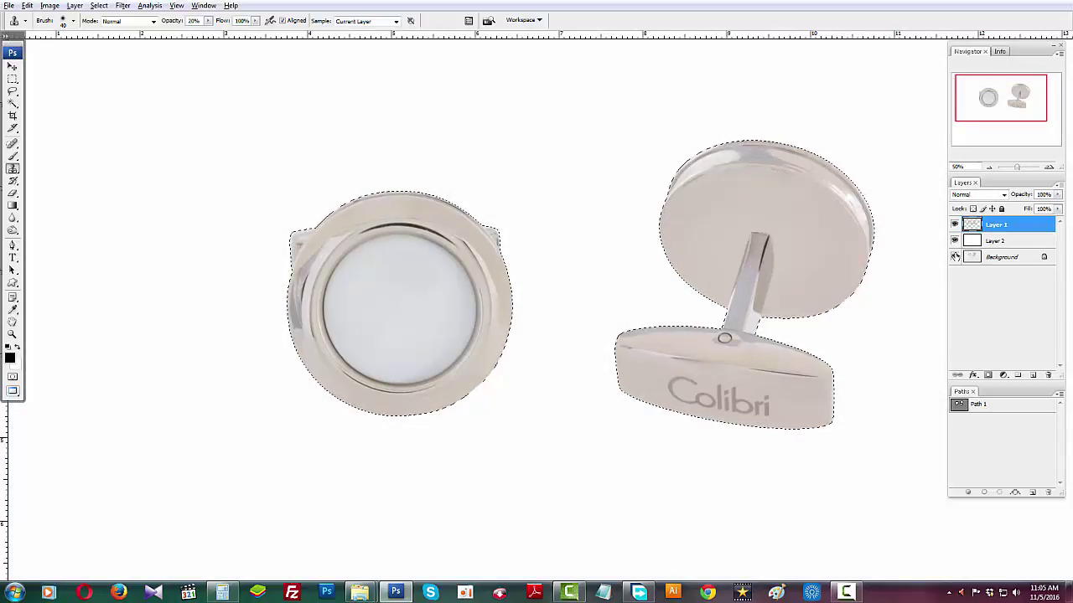
left_click(953, 256)
left_click(954, 256)
Blend the edges of the white and grey reflections on the ring's left side with the Clone Stamp at 20% opacity.
left_click(588, 304, "ctrl")
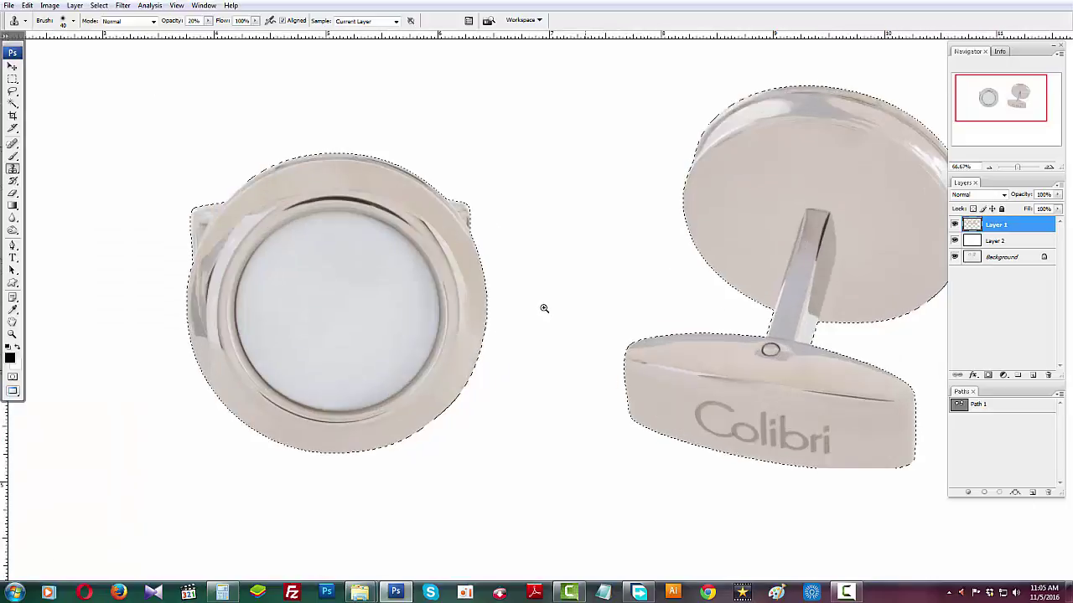
left_click(544, 307, "ctrl")
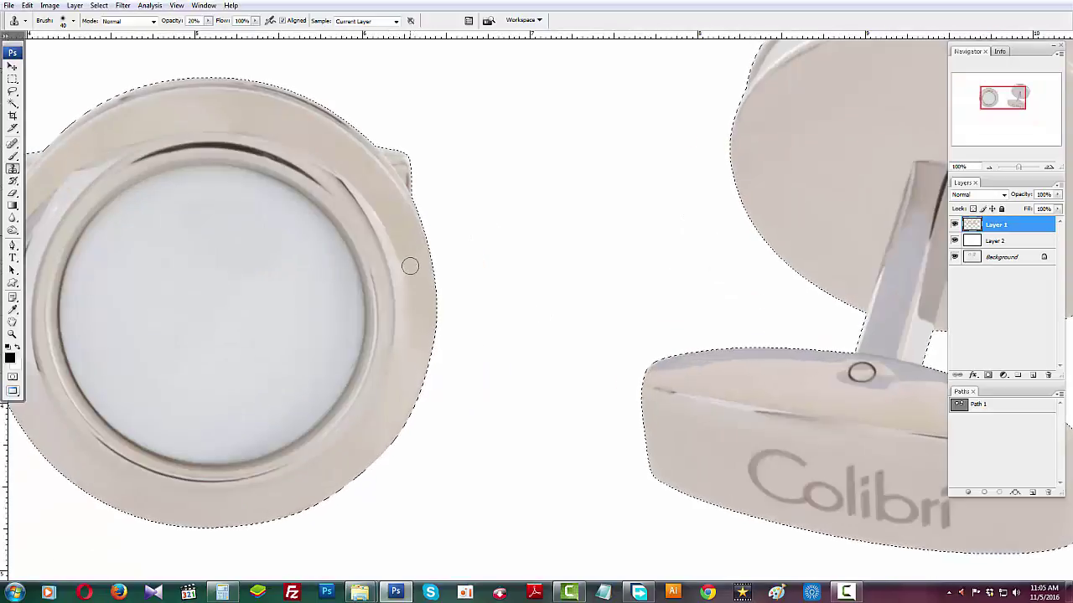
left_click_drag(565, 293, 867, 300)
left_click_drag(516, 296, 530, 314)
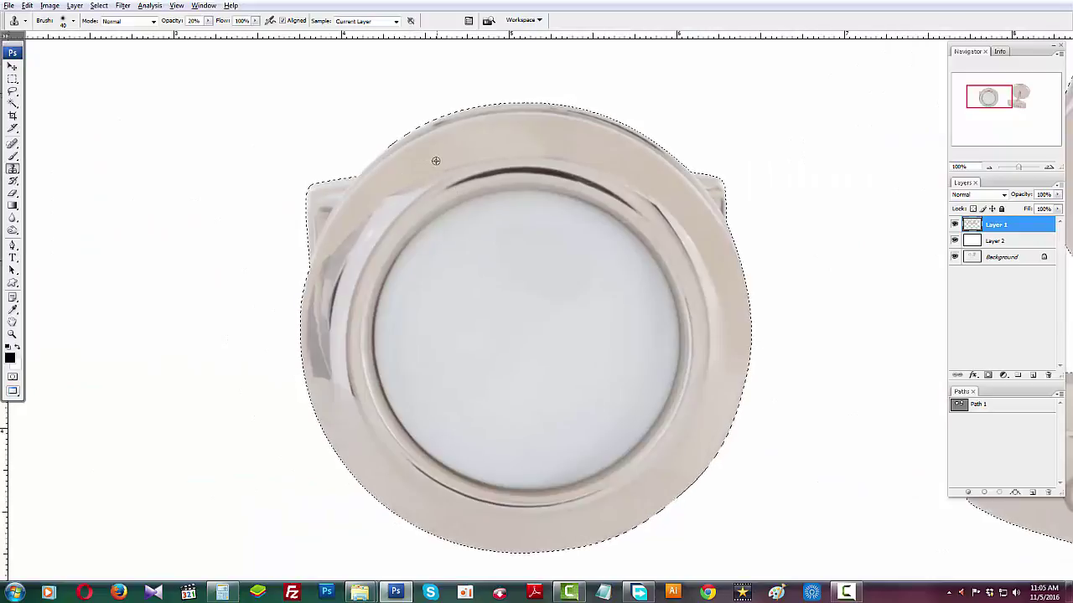
left_click(436, 160, "alt")
mouse_move(380, 202)
left_mouse_down()
mouse_move(393, 197)
mouse_move(367, 213)
left_mouse_up()
left_click_drag(362, 328, 440, 227)
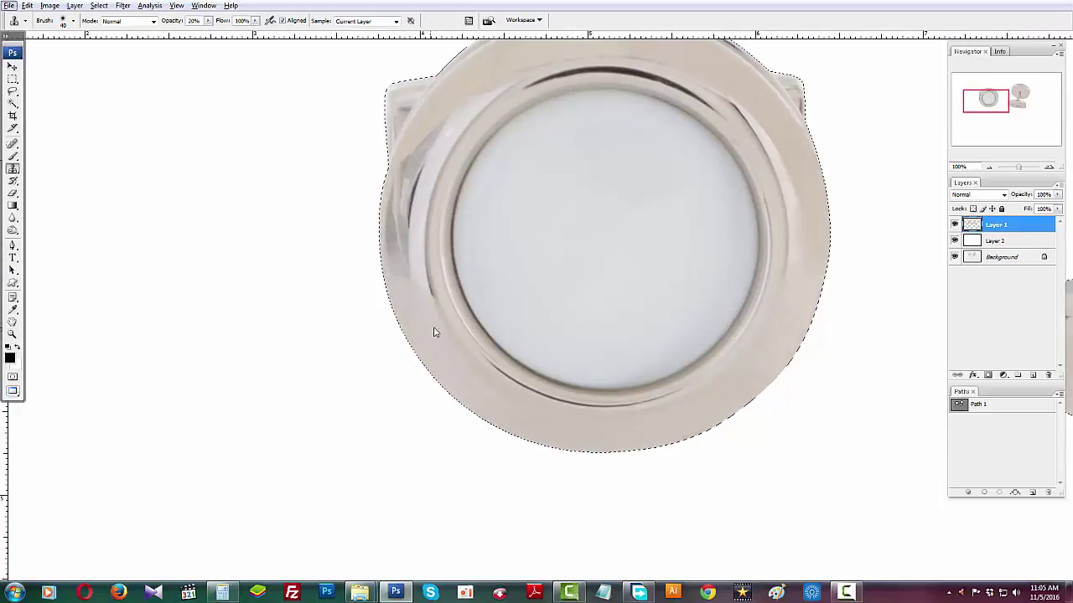
Save the retouched cufflink image as a layered Photoshop PSD in the Clipping Path folder with maximized compatibility, and close the document.
key("alt+space")
left_click_drag(620, 325, 306, 303)
left_click_drag(630, 287, 359, 343)
left_click_drag(703, 323, 529, 421)
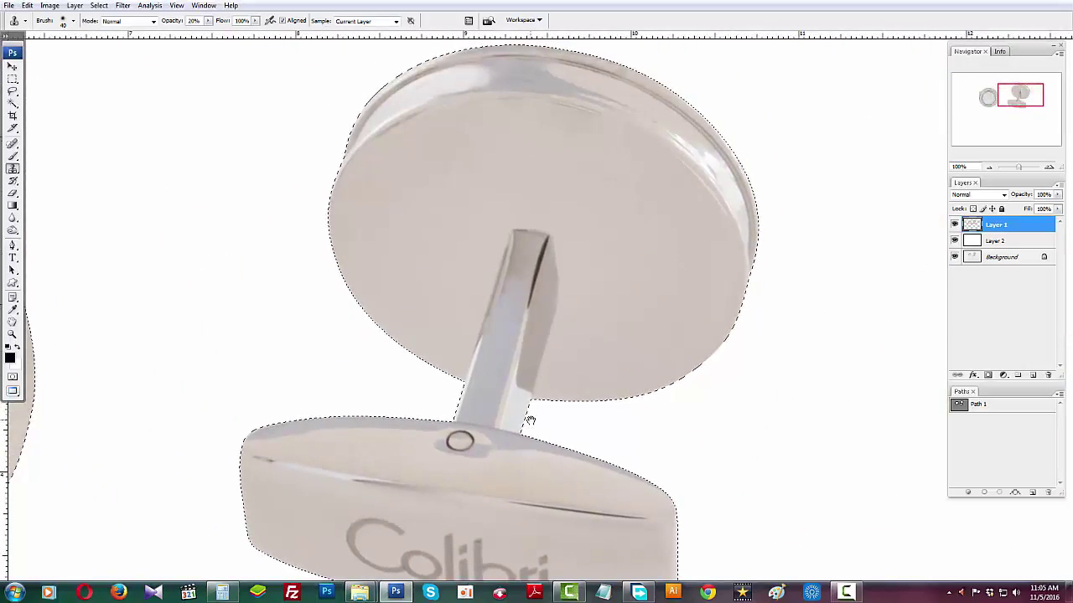
left_click_drag(574, 292, 543, 409)
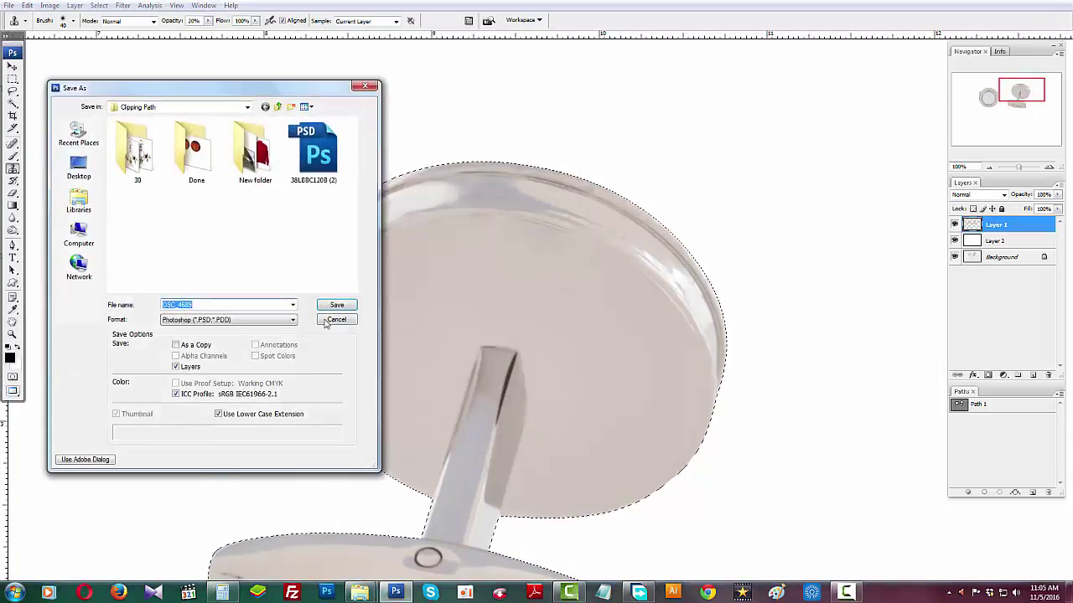
left_click(336, 304)
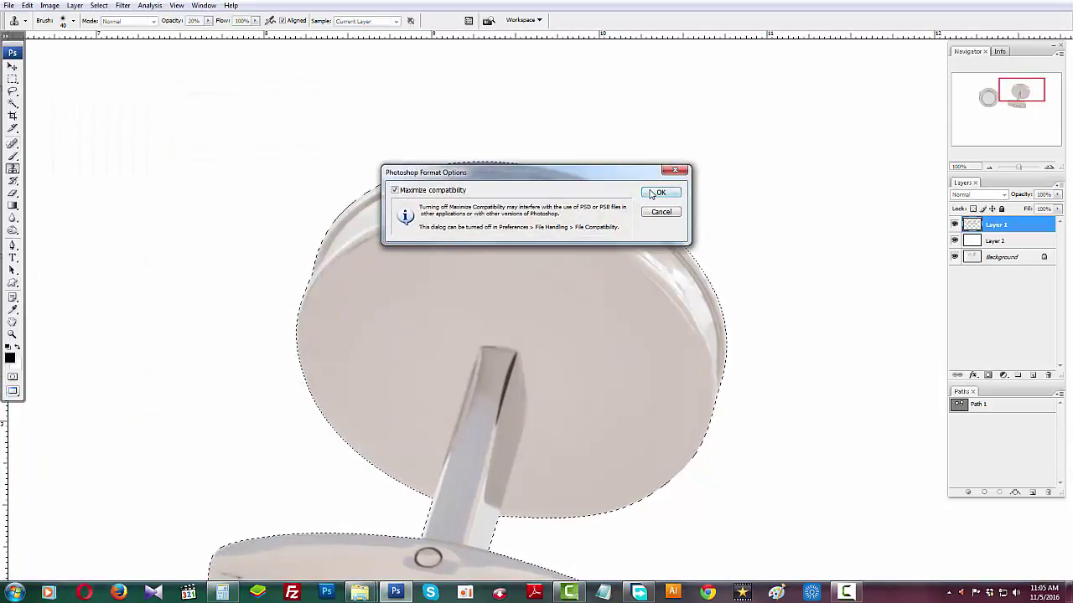
left_click(658, 193)
key("ctrl+w")
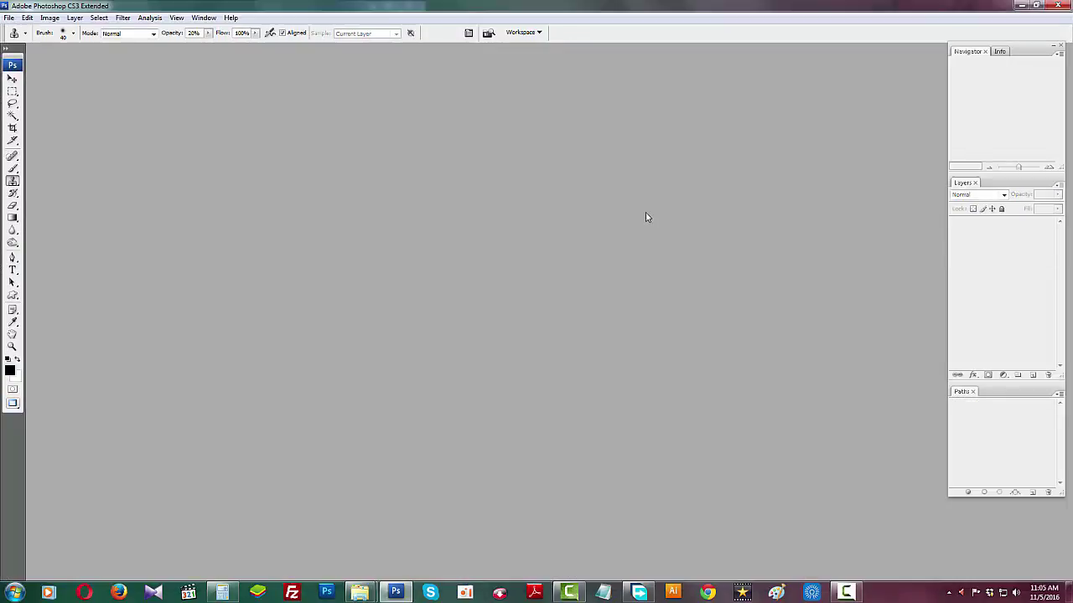
left_click(1020, 5)
left_click(371, 6)
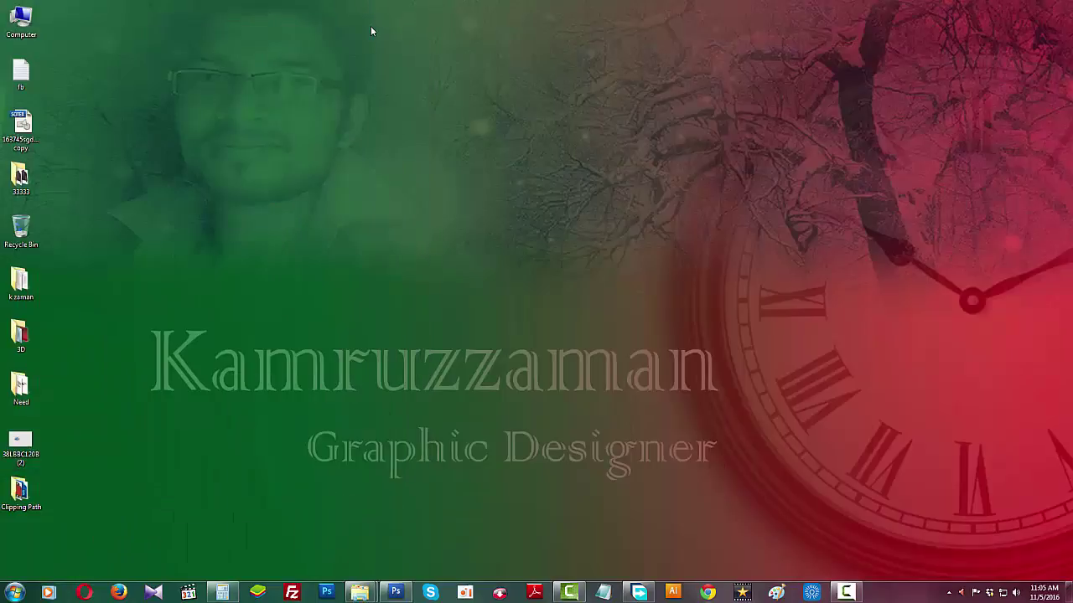
left_click(846, 592)
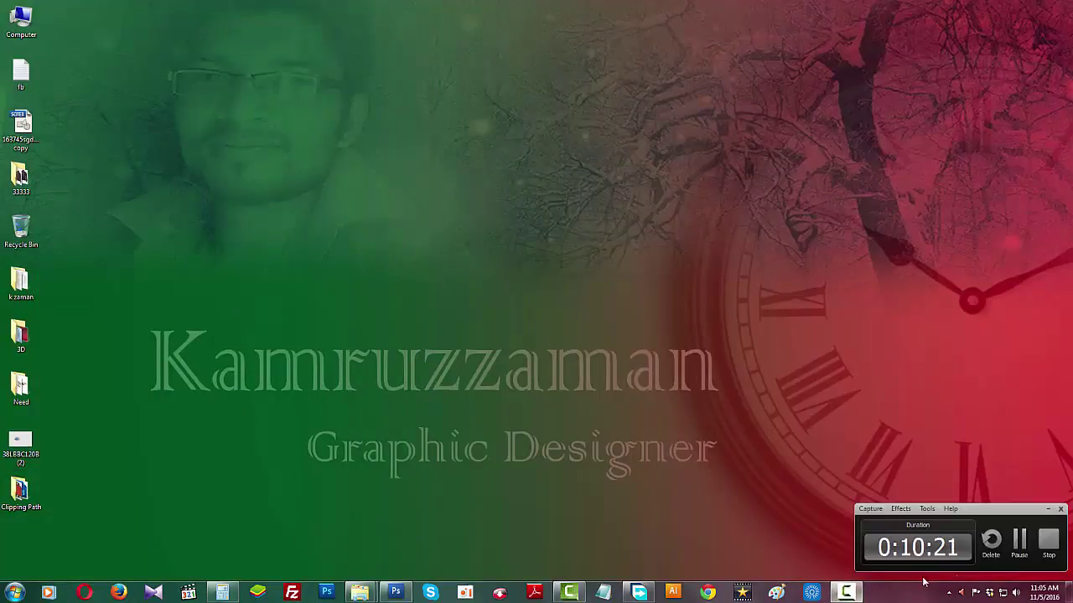